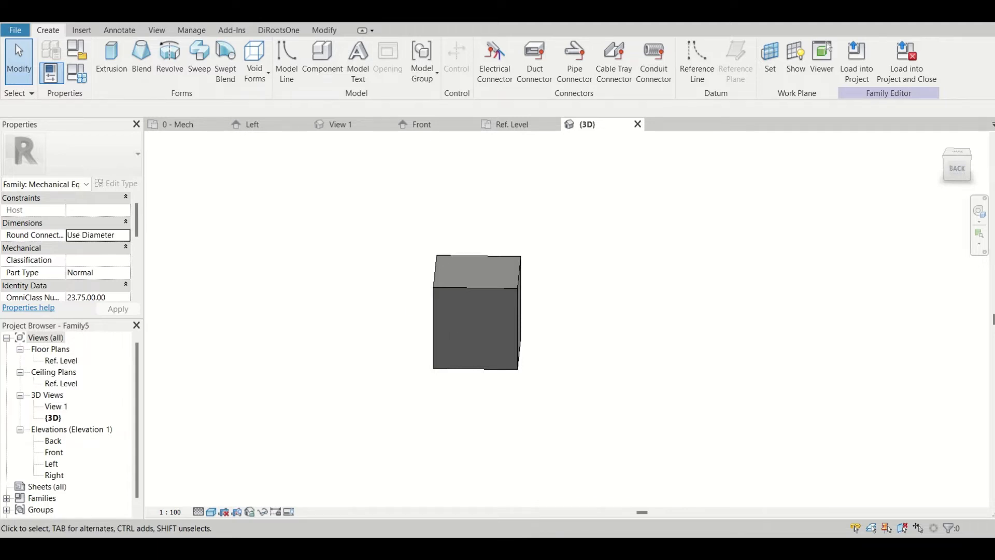
Step: Switch to the project's 0 - Mech floor plan and close the project's 3D view
{"action": "left_click", "coordinate": [174, 124]}
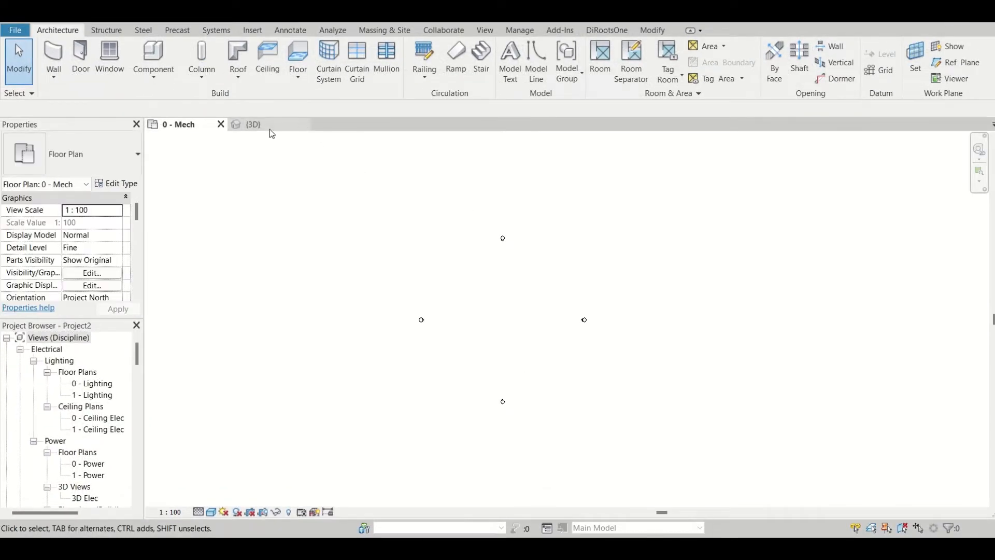
{"action": "left_click", "coordinate": [269, 129]}
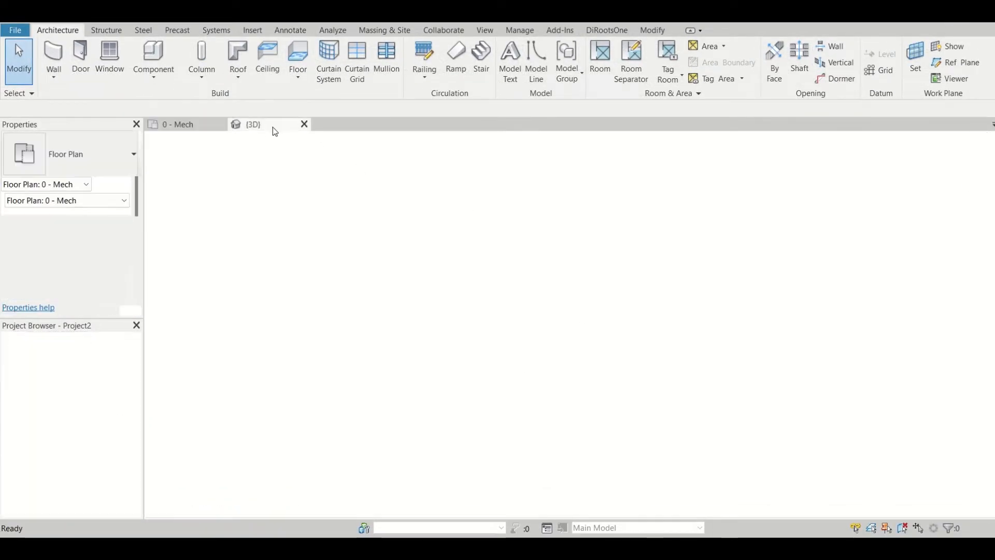
{"action": "left_click", "coordinate": [304, 124]}
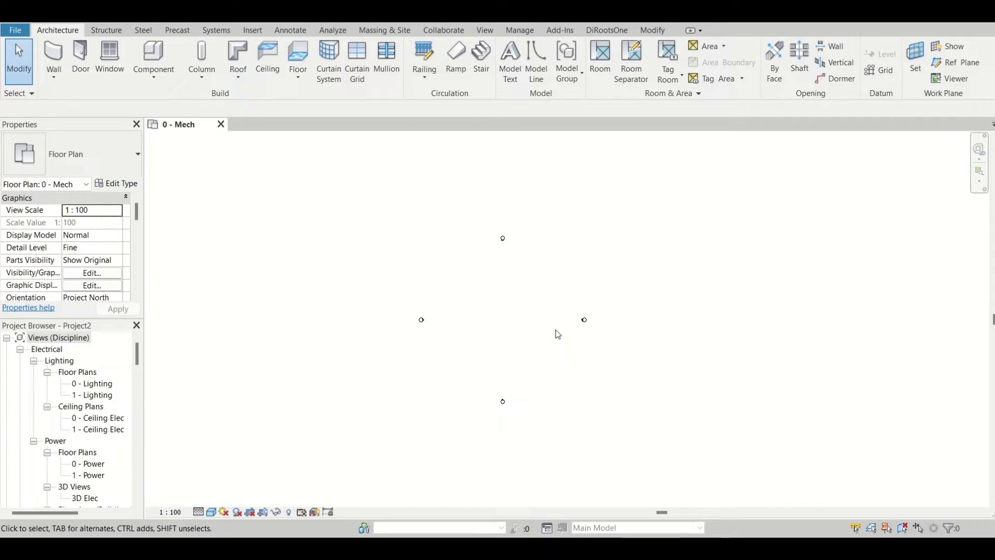
Step: Create a new family from the Metric Mechanical Equipment template
{"action": "left_click", "coordinate": [12, 28]}
{"action": "mouse_move", "coordinate": [67, 86]}
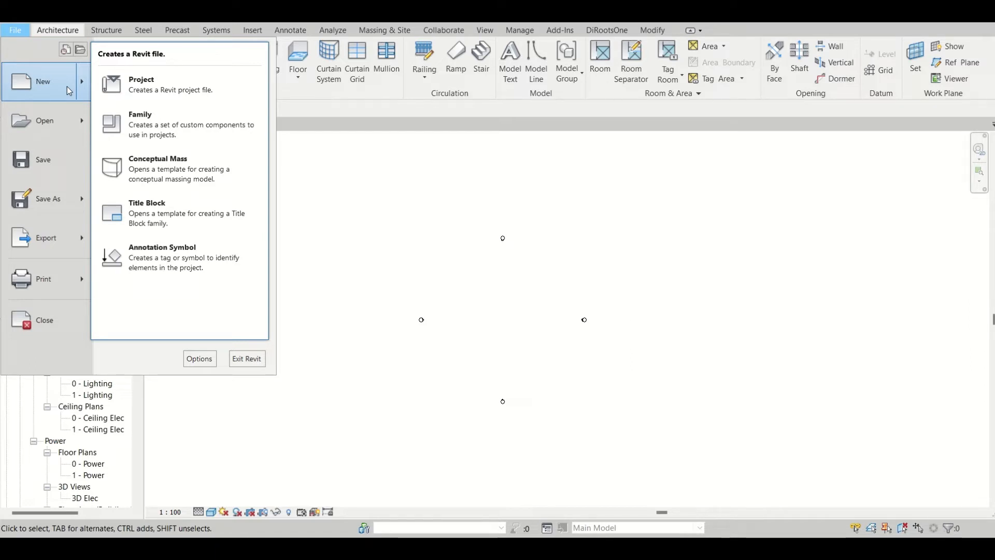
{"action": "left_click", "coordinate": [166, 127]}
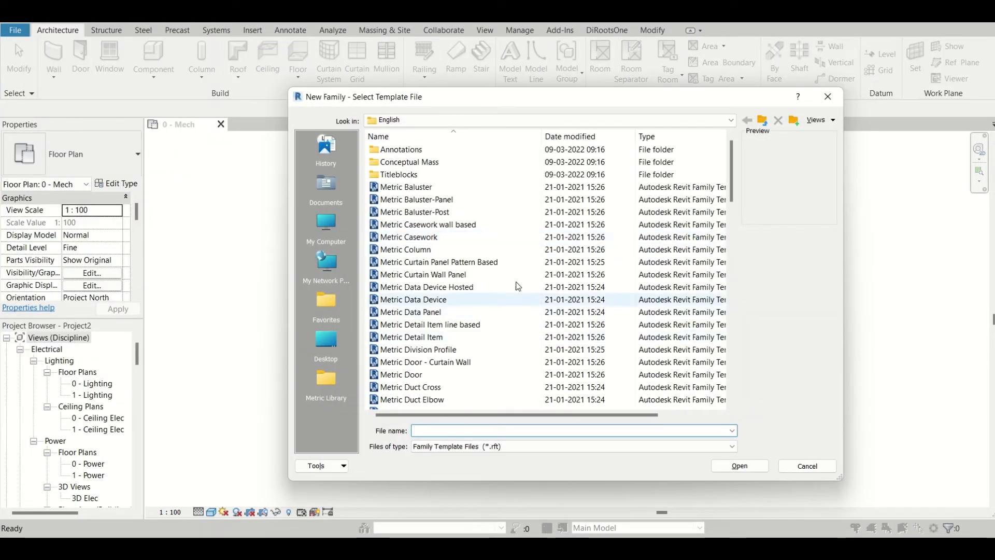
{"action": "scroll", "coordinate": [516, 282], "scroll_direction": "down", "scroll_amount": 8}
{"action": "scroll", "coordinate": [516, 300], "scroll_direction": "down", "scroll_amount": 2}
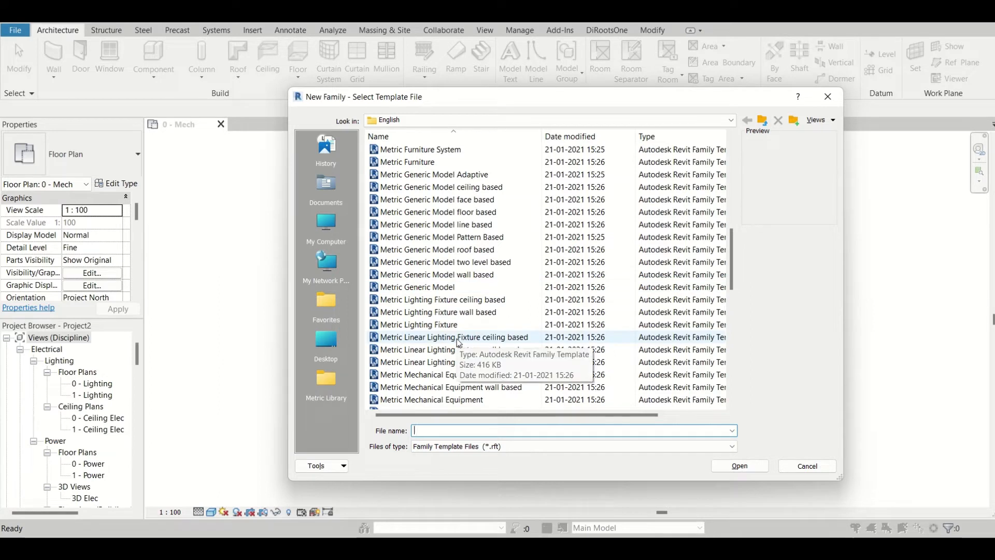
{"action": "scroll", "coordinate": [459, 343], "scroll_direction": "down", "scroll_amount": 3}
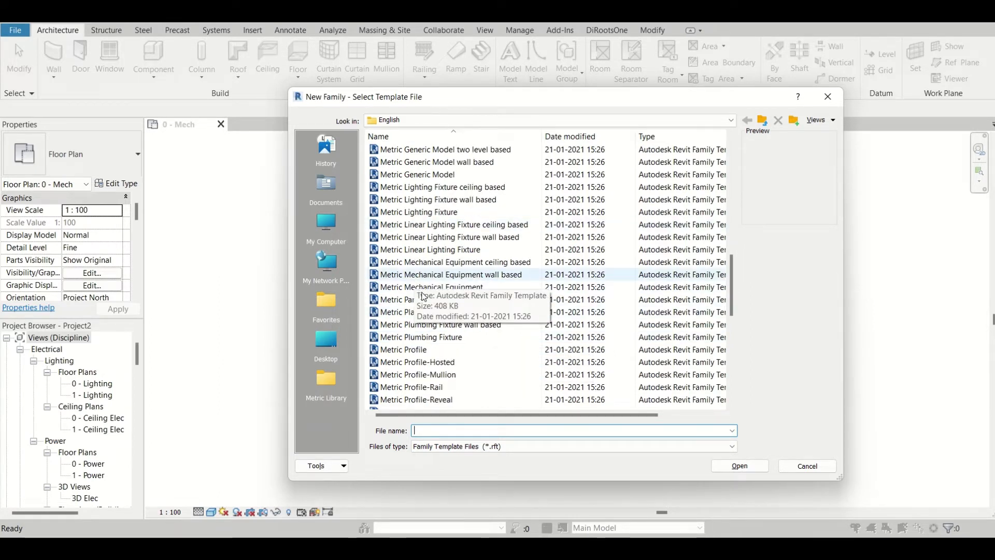
{"action": "left_click", "coordinate": [483, 292]}
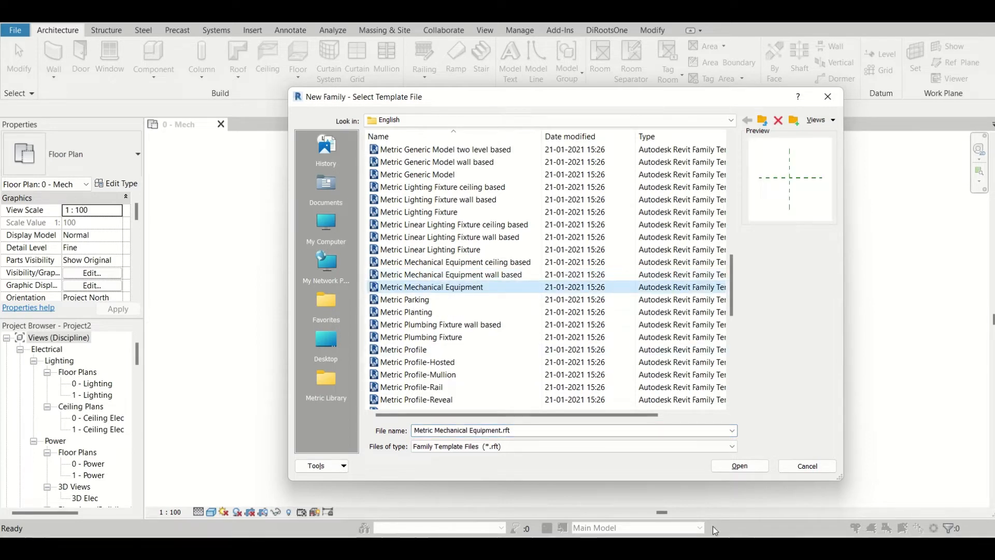
{"action": "left_click", "coordinate": [739, 465]}
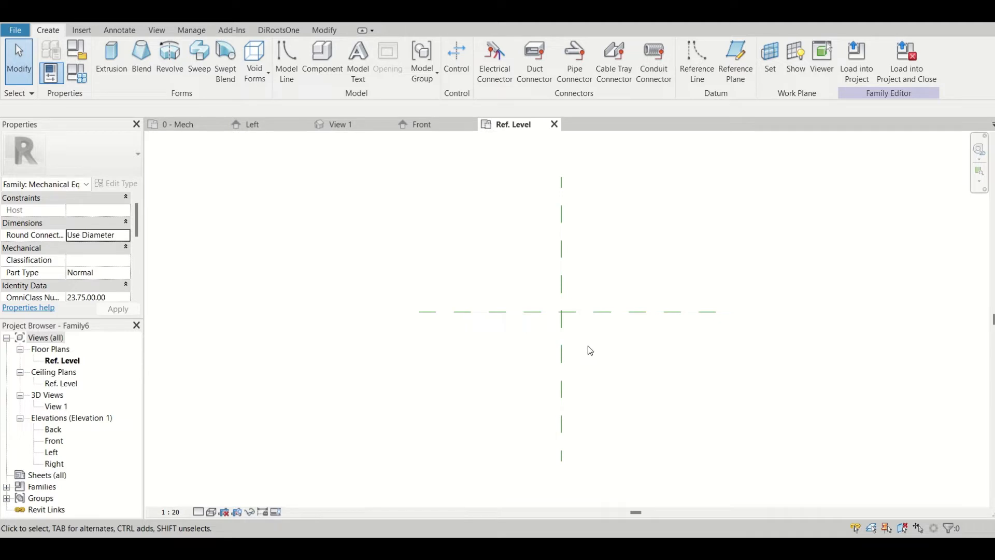
Step: Create a 250 mm deep extrusion from a rectangle about 1100 by 1200 mm around the intersection of the reference planes
{"action": "middle_click_drag", "start_coordinate": [589, 350], "coordinate": [476, 365]}
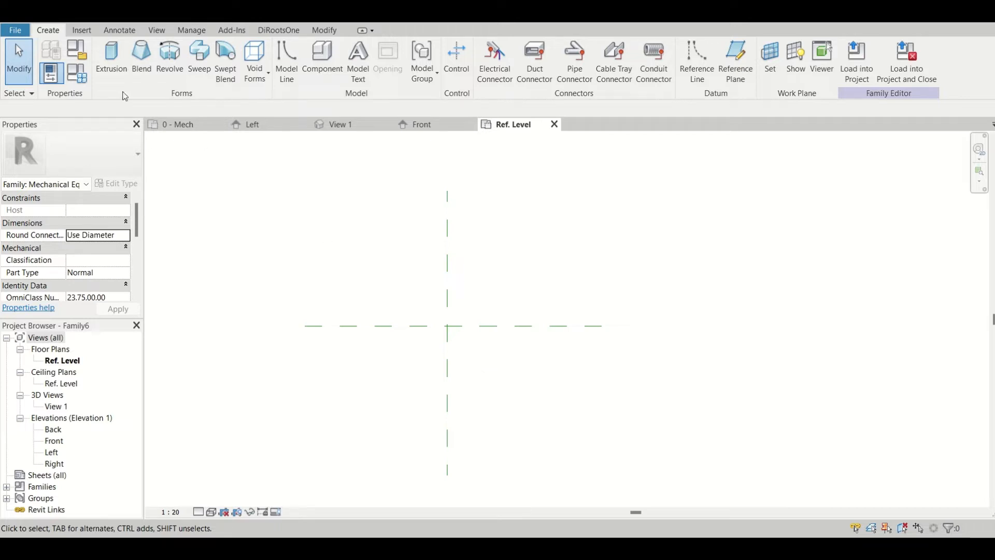
{"action": "left_click", "coordinate": [111, 57]}
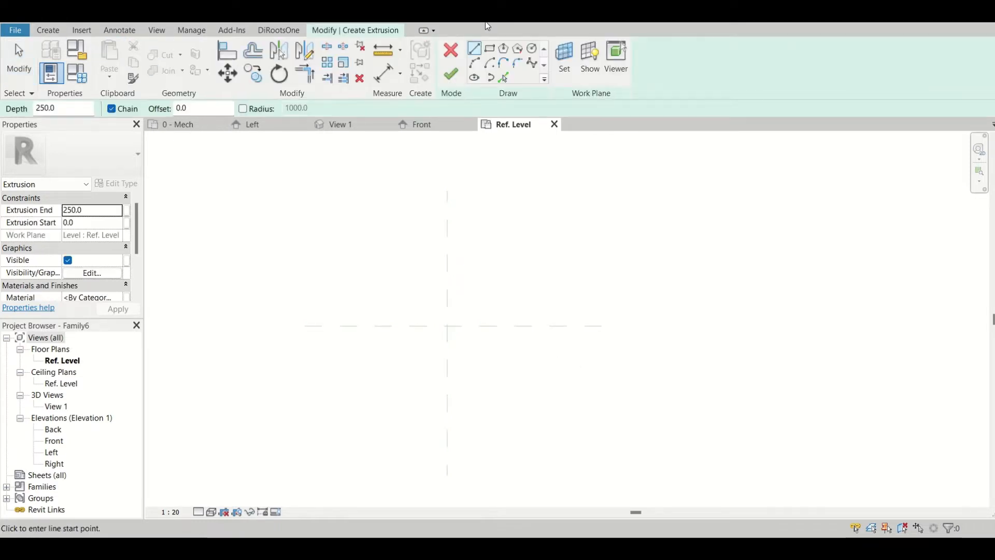
{"action": "left_click", "coordinate": [489, 50]}
{"action": "left_click", "coordinate": [392, 263]}
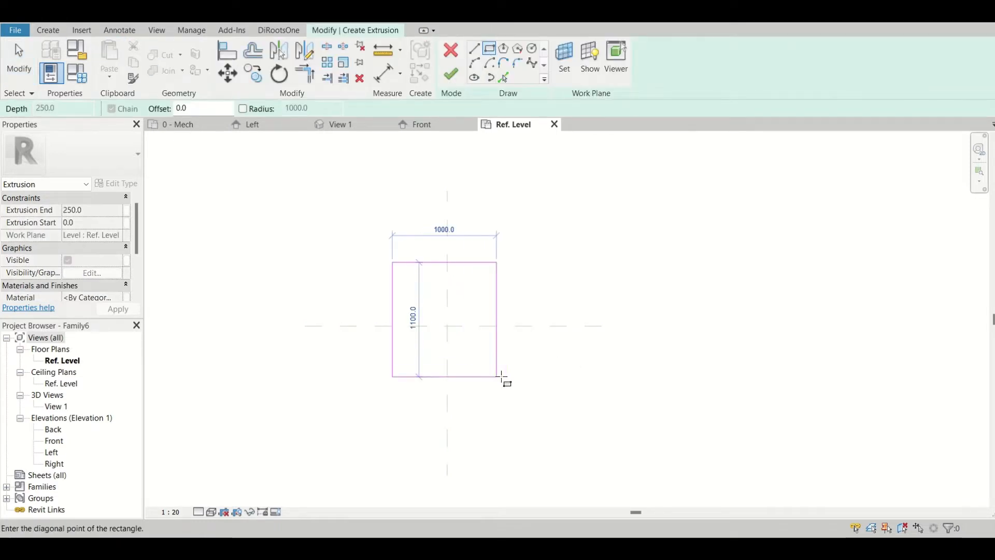
{"action": "left_click", "coordinate": [507, 387]}
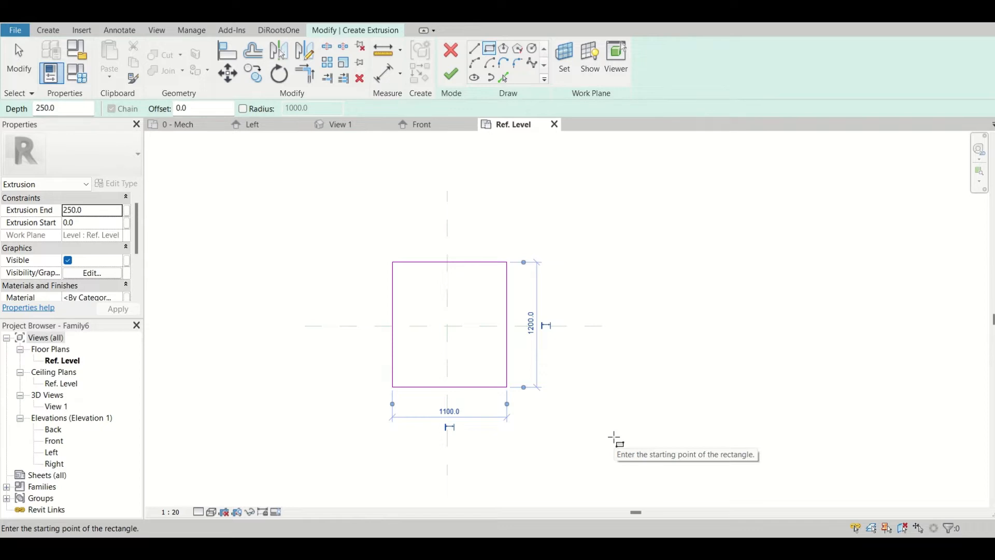
{"action": "key", "text": "Escape"}
{"action": "key", "text": "Escape"}
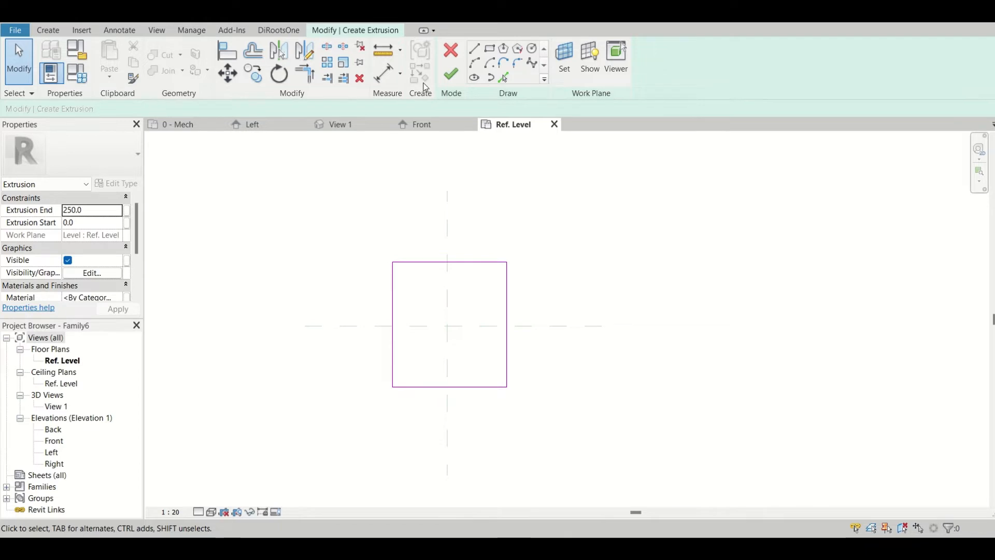
{"action": "left_click", "coordinate": [450, 74]}
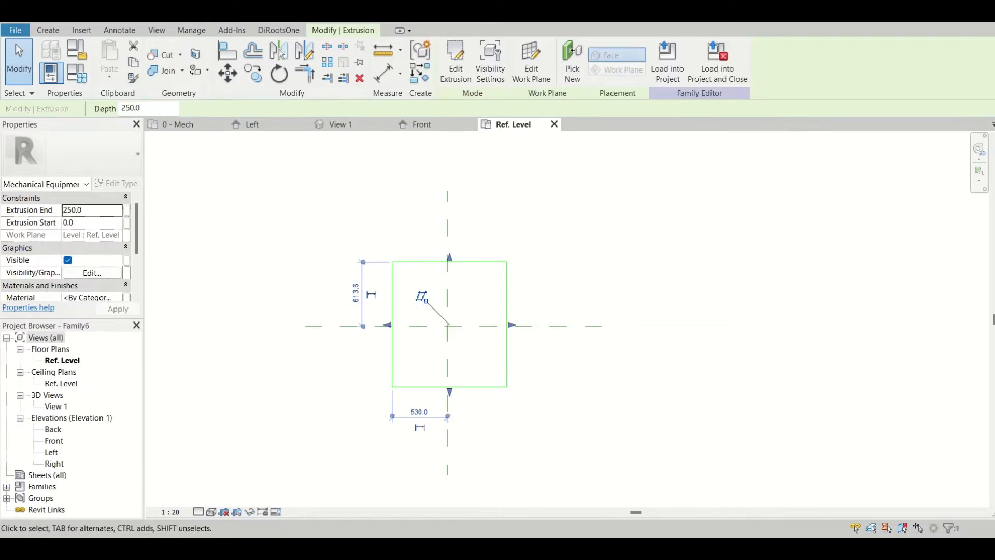
Step: Show the family in the default 3D view and stretch the extrusion's top face up to a height of about 2433 mm
{"action": "left_click", "coordinate": [397, 13]}
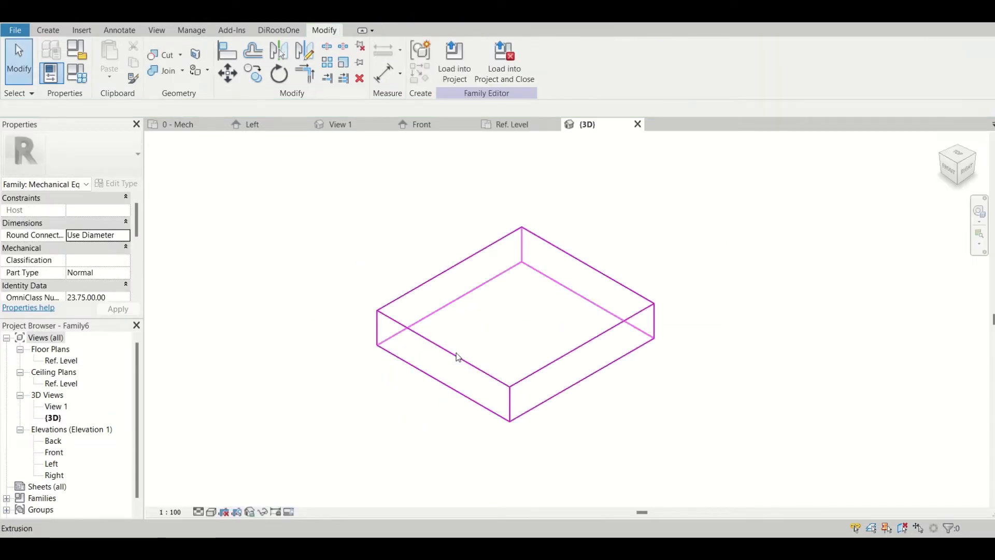
{"action": "left_click", "coordinate": [458, 357]}
{"action": "scroll", "coordinate": [458, 357], "scroll_direction": "down", "scroll_amount": 3}
{"action": "left_click_drag", "start_coordinate": [487, 322], "coordinate": [487, 154]}
{"action": "scroll", "coordinate": [487, 153], "scroll_direction": "down", "scroll_amount": 3}
{"action": "left_click", "coordinate": [502, 248]}
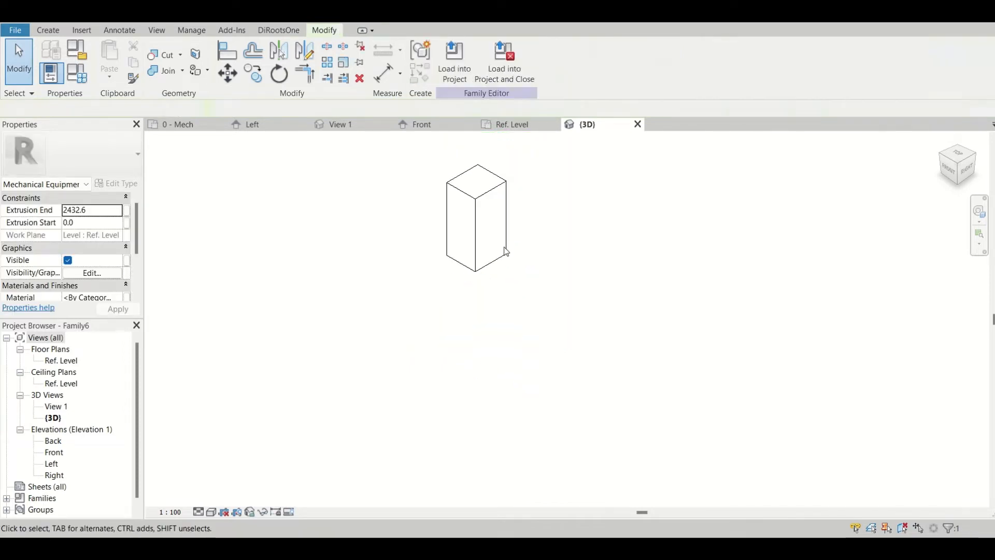
Step: Stretch the box's side faces outward until it is roughly square in plan and about as wide as it is tall
{"action": "left_click", "coordinate": [462, 192]}
{"action": "scroll", "coordinate": [488, 212], "scroll_direction": "up", "scroll_amount": 2}
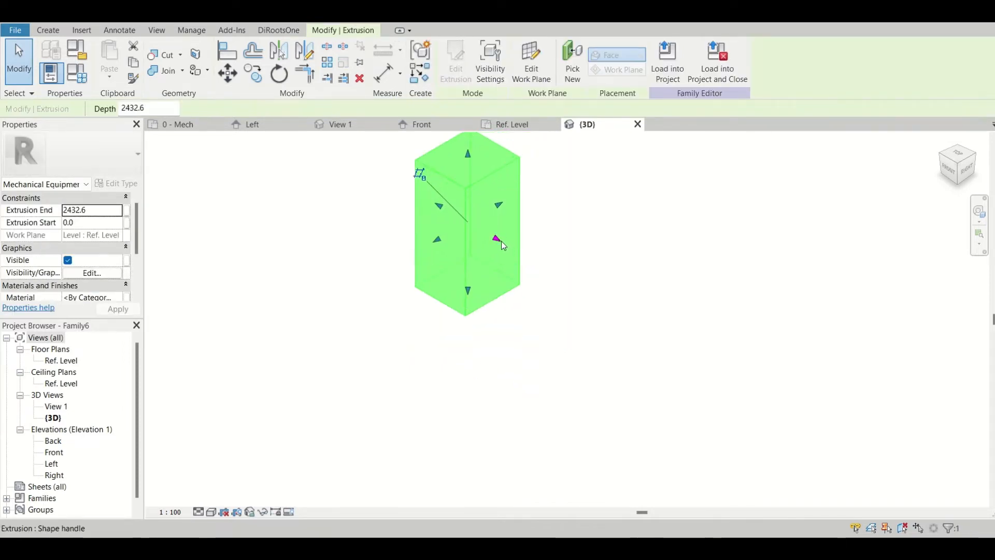
{"action": "left_click_drag", "start_coordinate": [499, 239], "coordinate": [525, 255]}
{"action": "left_click_drag", "start_coordinate": [511, 217], "coordinate": [611, 159]}
{"action": "scroll", "coordinate": [566, 220], "scroll_direction": "down", "scroll_amount": 4}
{"action": "left_click_drag", "start_coordinate": [572, 224], "coordinate": [585, 236]}
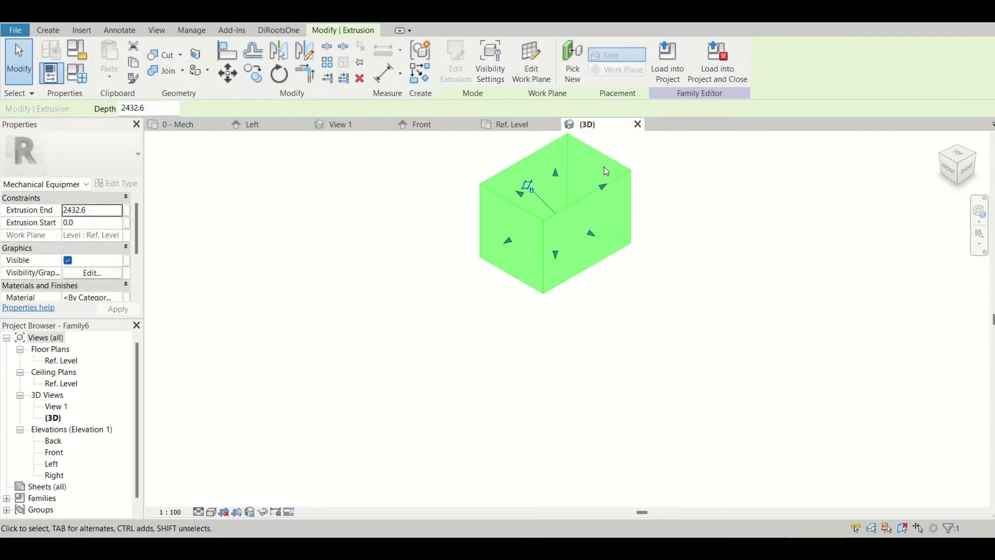
{"action": "left_click_drag", "start_coordinate": [602, 186], "coordinate": [581, 203]}
{"action": "left_click", "coordinate": [612, 266]}
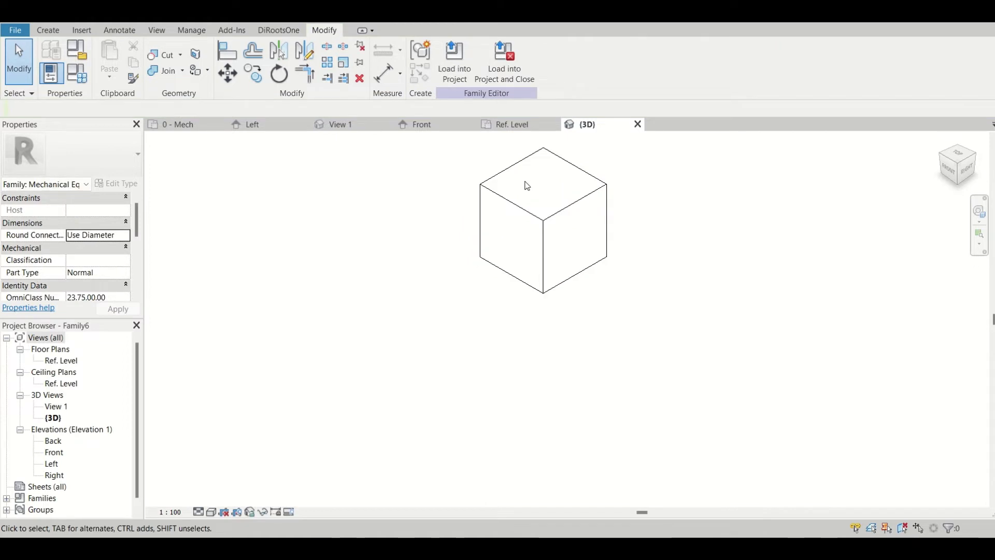
Step: Stretch the box's top face upward to a height of about 4225 mm
{"action": "scroll", "coordinate": [523, 185], "scroll_direction": "down", "scroll_amount": 1}
{"action": "middle_click_drag", "start_coordinate": [515, 203], "coordinate": [492, 280]}
{"action": "left_click", "coordinate": [492, 280]}
{"action": "left_click_drag", "start_coordinate": [518, 261], "coordinate": [517, 214]}
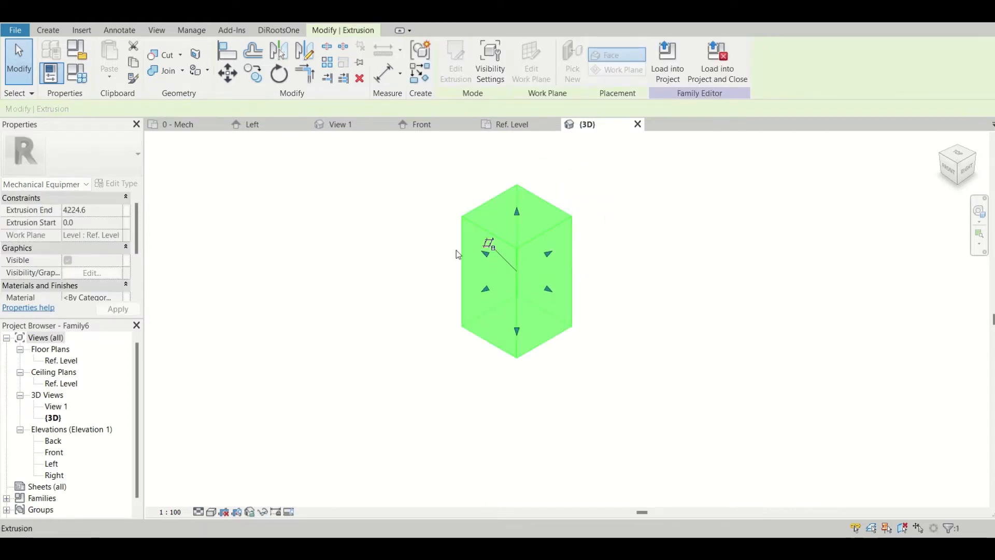
{"action": "left_click", "coordinate": [607, 327]}
Step: Set the 3D view's detail level to Fine and its visual style to Shaded
{"action": "left_click", "coordinate": [200, 512]}
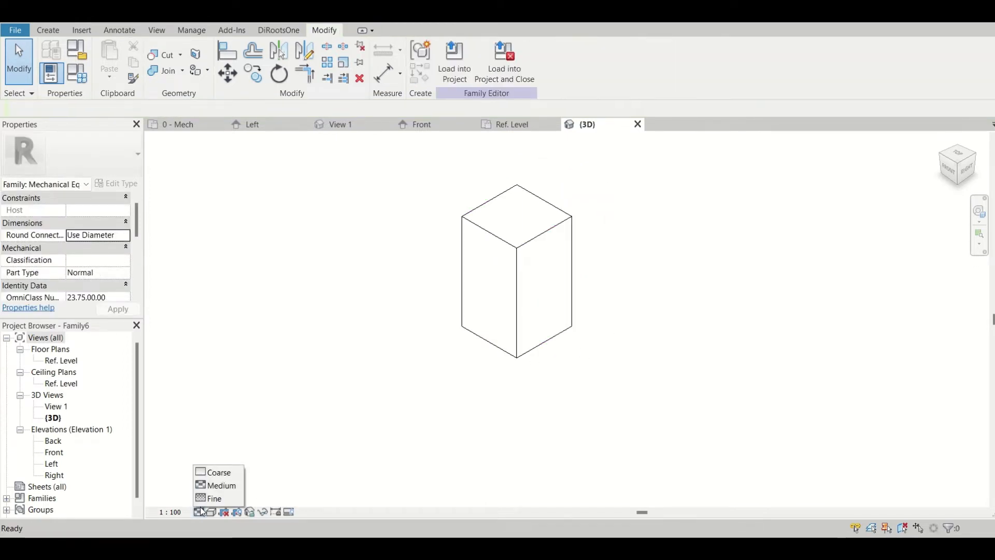
{"action": "left_click", "coordinate": [217, 493]}
{"action": "left_click", "coordinate": [211, 512]}
{"action": "left_click", "coordinate": [223, 474]}
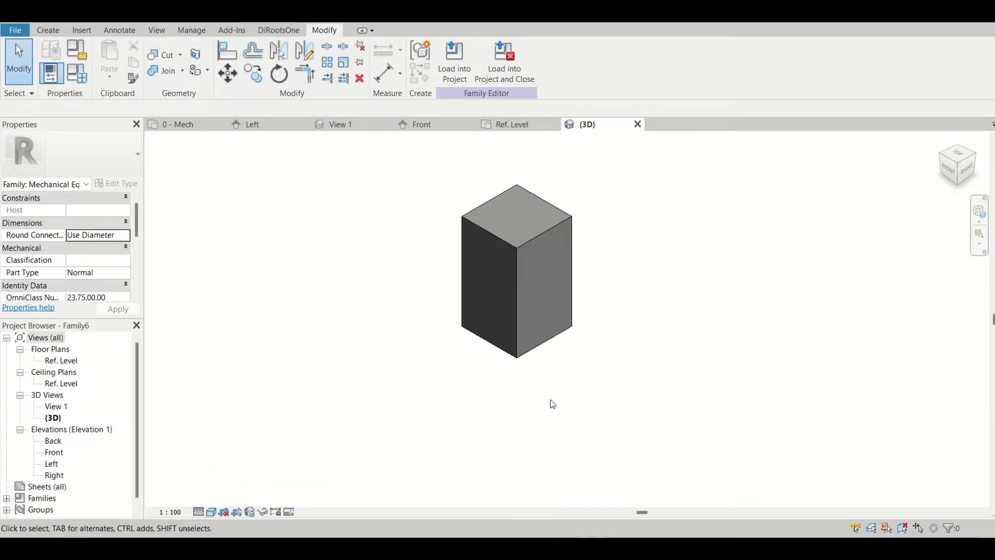
{"action": "scroll", "coordinate": [535, 333], "scroll_direction": "down", "scroll_amount": 4}
{"action": "mouse_move", "coordinate": [536, 336]}
{"action": "middle_mouse_down"}
{"action": "mouse_move", "coordinate": [524, 366]}
{"action": "mouse_move", "coordinate": [532, 349]}
{"action": "mouse_move", "coordinate": [817, 262]}
{"action": "mouse_move", "coordinate": [322, 289]}
{"action": "mouse_move", "coordinate": [539, 380]}
{"action": "mouse_move", "coordinate": [787, 408]}
{"action": "mouse_move", "coordinate": [436, 286]}
{"action": "middle_mouse_up"}
{"action": "scroll", "coordinate": [525, 344], "scroll_direction": "up", "scroll_amount": 3}
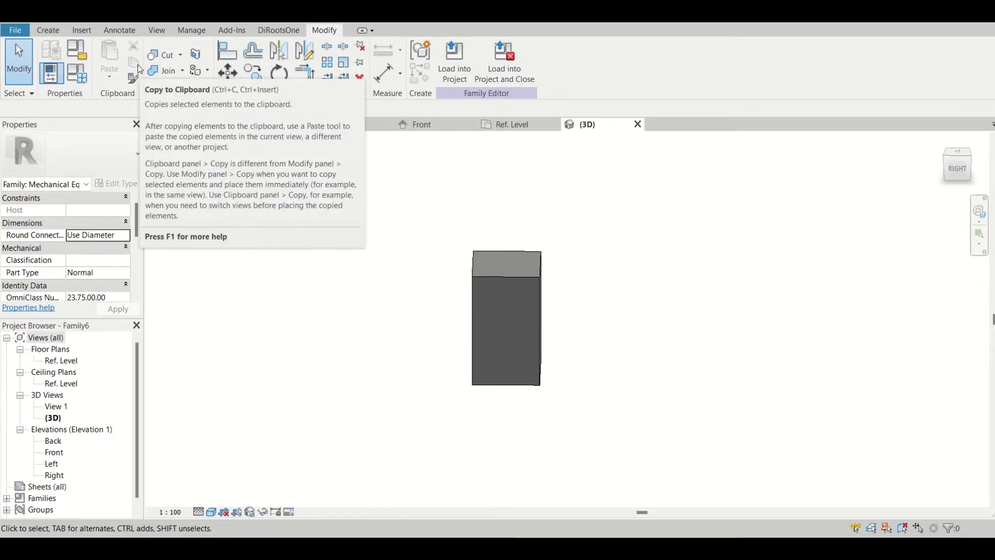
Step: Start a void extrusion and set its work plane by picking the box's right face
{"action": "left_click", "coordinate": [46, 30]}
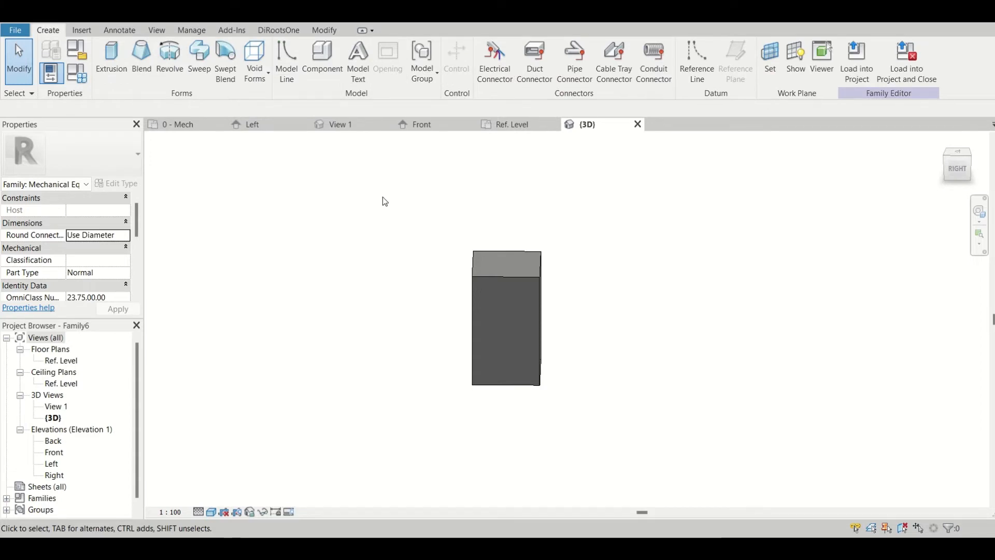
{"action": "left_click", "coordinate": [268, 66]}
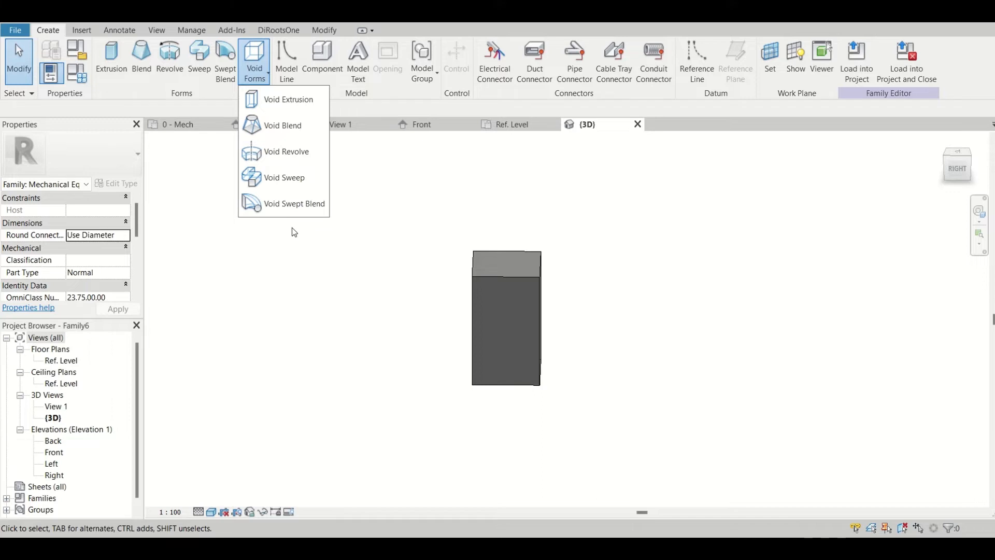
{"action": "left_click", "coordinate": [301, 101]}
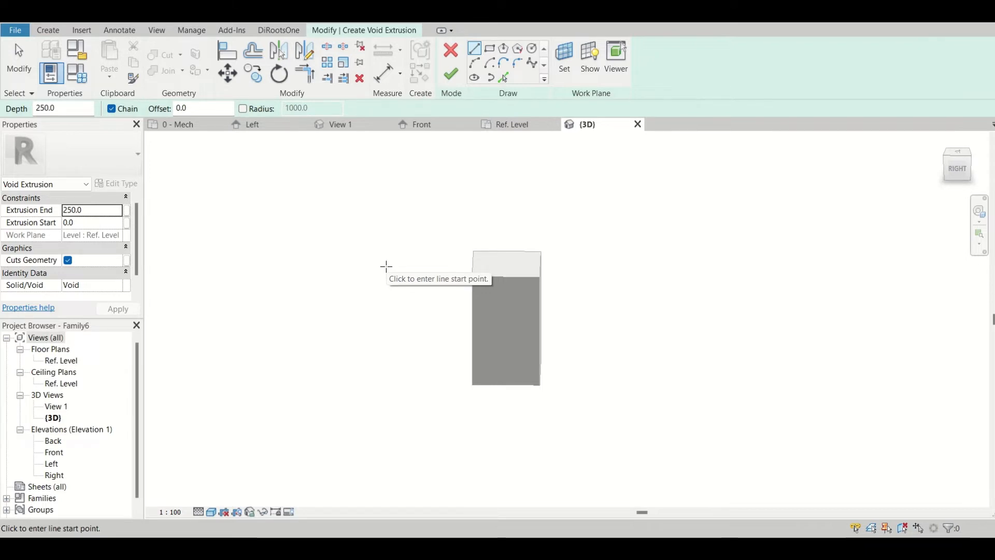
{"action": "middle_click_drag", "start_coordinate": [440, 378], "coordinate": [560, 351], "text": "shift"}
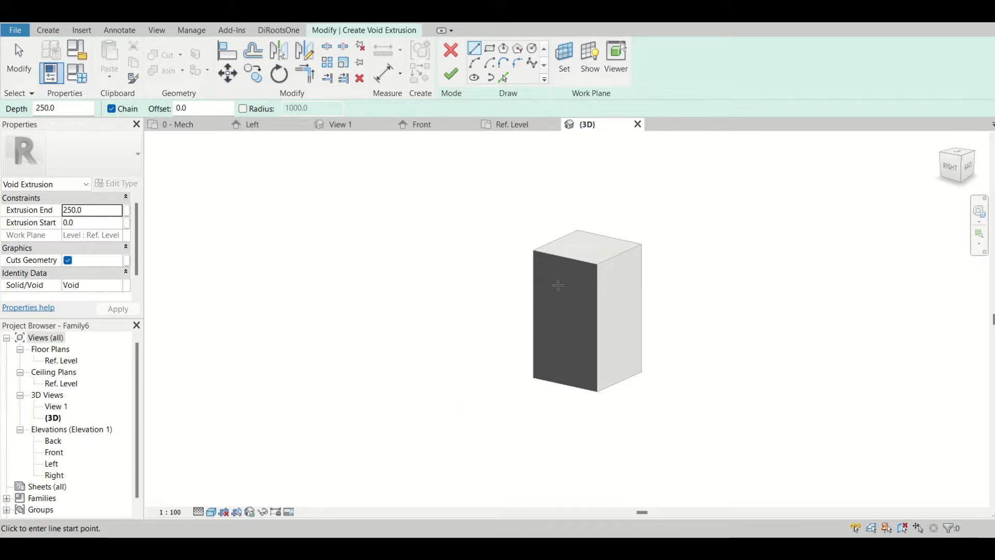
{"action": "scroll", "coordinate": [558, 285], "scroll_direction": "up", "scroll_amount": 5}
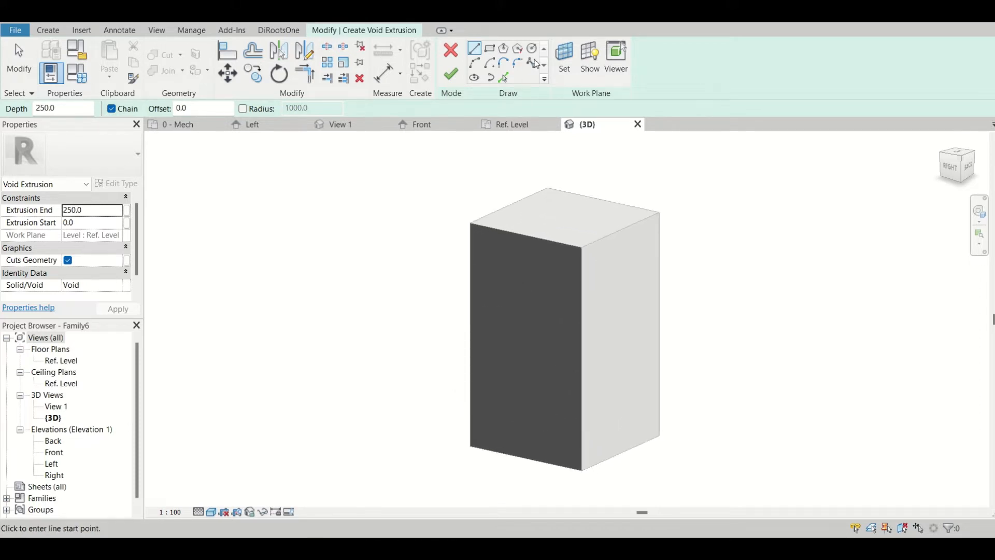
{"action": "left_click", "coordinate": [565, 54]}
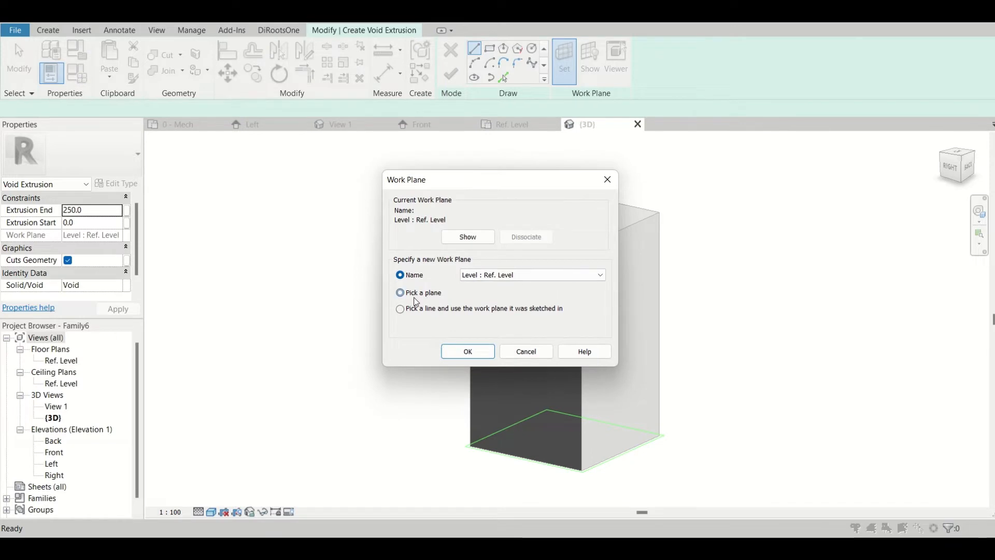
{"action": "left_click", "coordinate": [462, 350]}
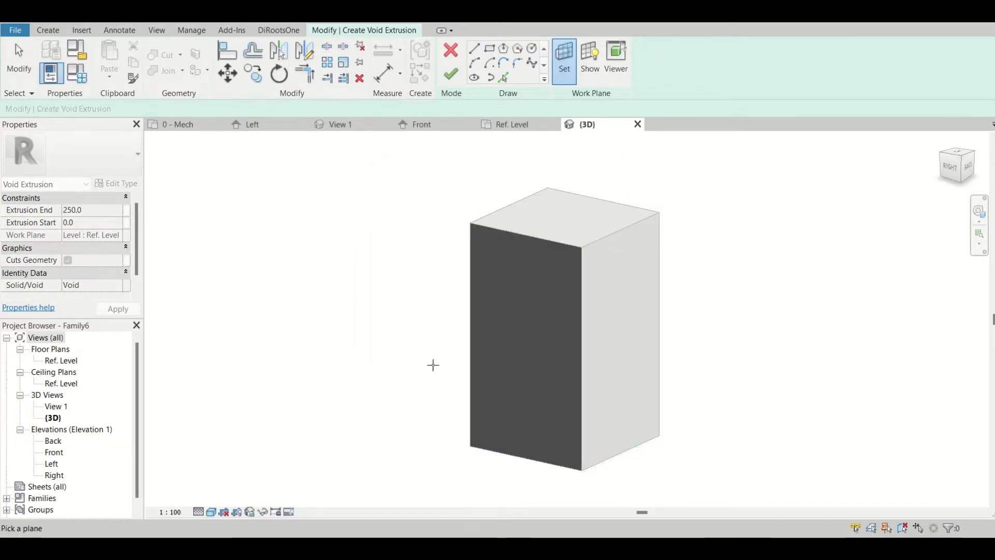
{"action": "left_click", "coordinate": [560, 247]}
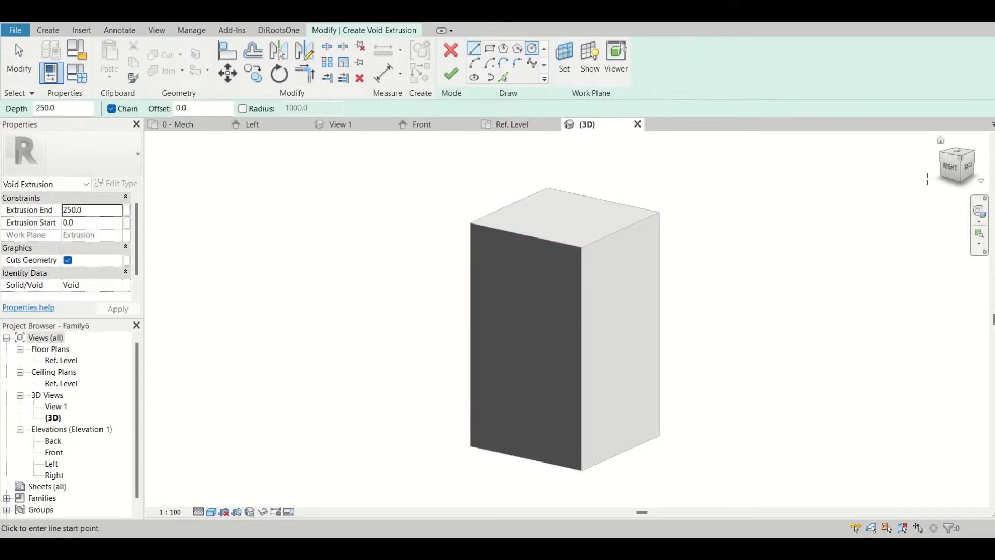
Step: Sketch a circle near the middle of the box's right face and finish the void extrusion at a depth of 250 mm
{"action": "left_click", "coordinate": [952, 167]}
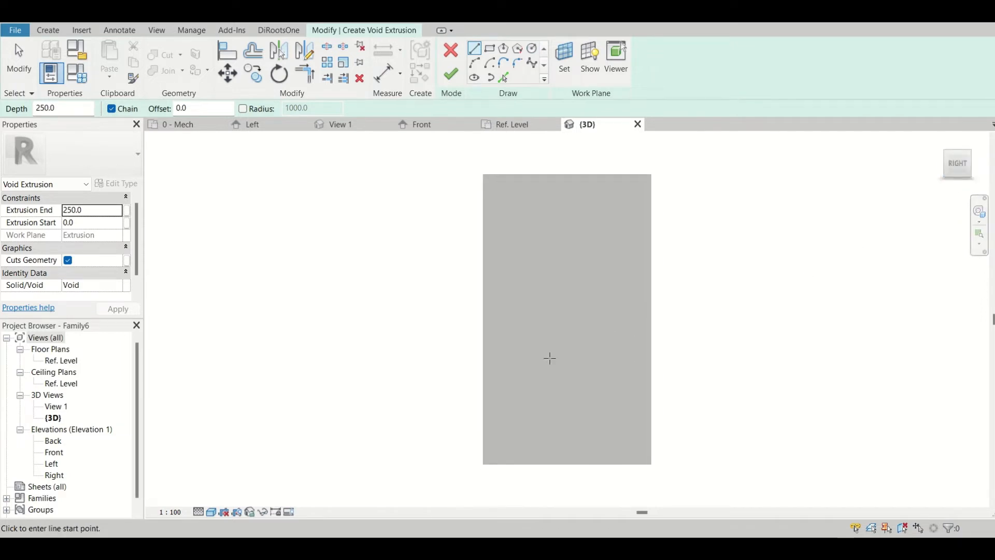
{"action": "double_click", "coordinate": [50, 453]}
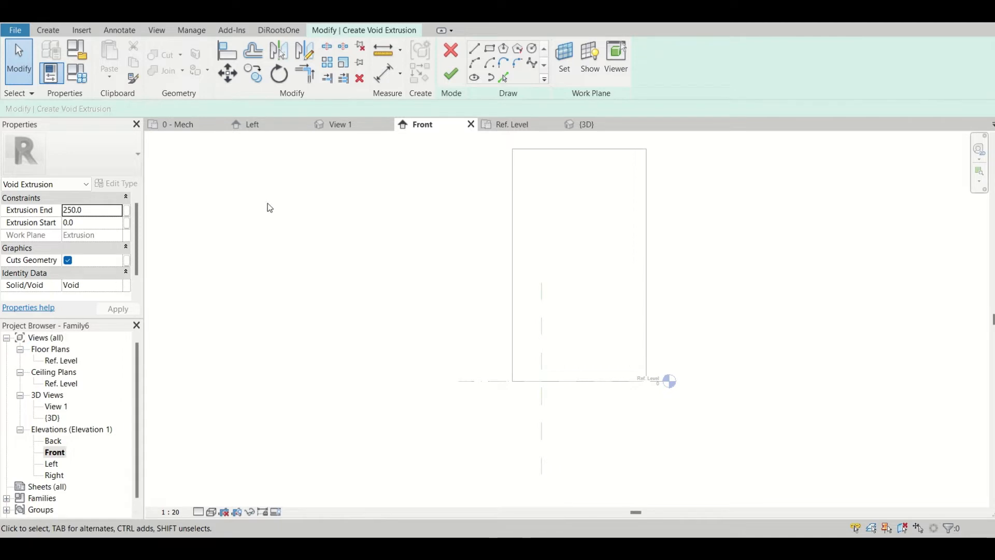
{"action": "left_click", "coordinate": [584, 124]}
{"action": "scroll", "coordinate": [511, 334], "scroll_direction": "down", "scroll_amount": 2}
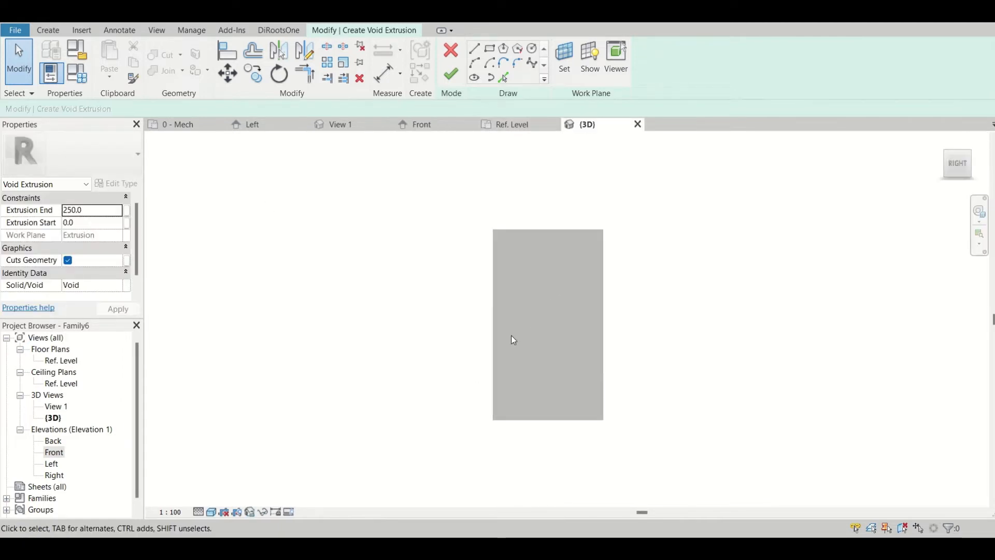
{"action": "mouse_move", "coordinate": [536, 361]}
{"action": "middle_mouse_down", "text": "shift"}
{"action": "mouse_move", "coordinate": [465, 381]}
{"action": "mouse_move", "coordinate": [496, 348]}
{"action": "middle_mouse_up", "text": "shift"}
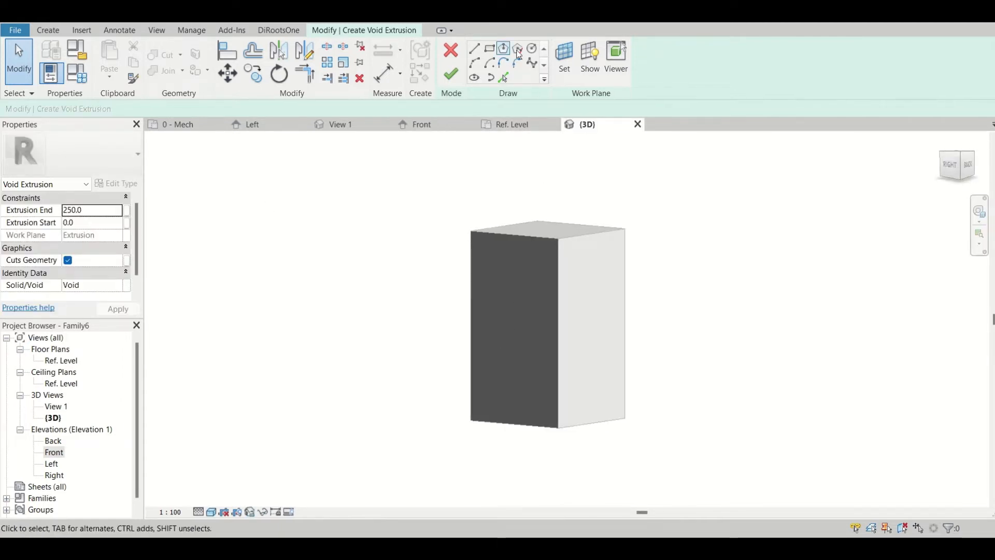
{"action": "left_click", "coordinate": [530, 49]}
{"action": "left_click", "coordinate": [511, 328]}
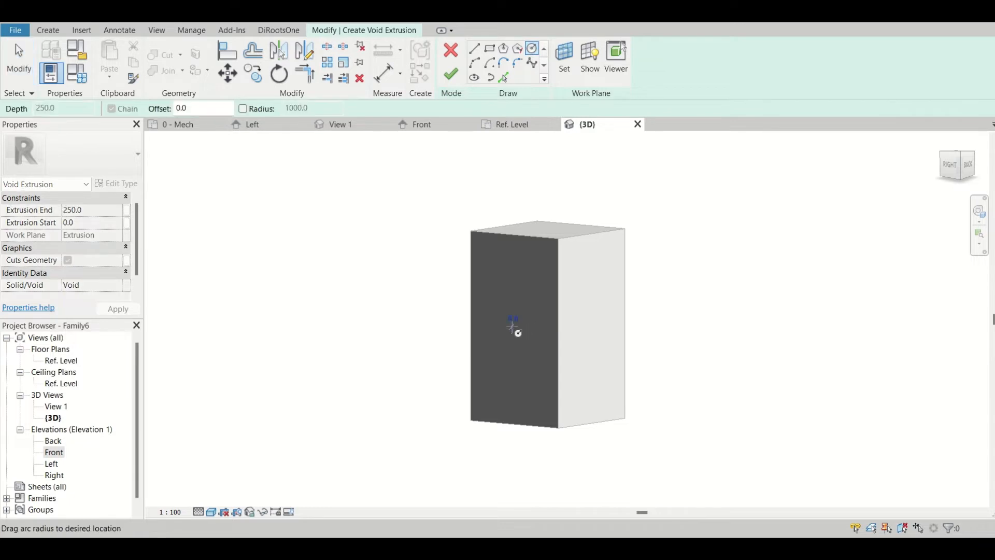
{"action": "left_click", "coordinate": [507, 340]}
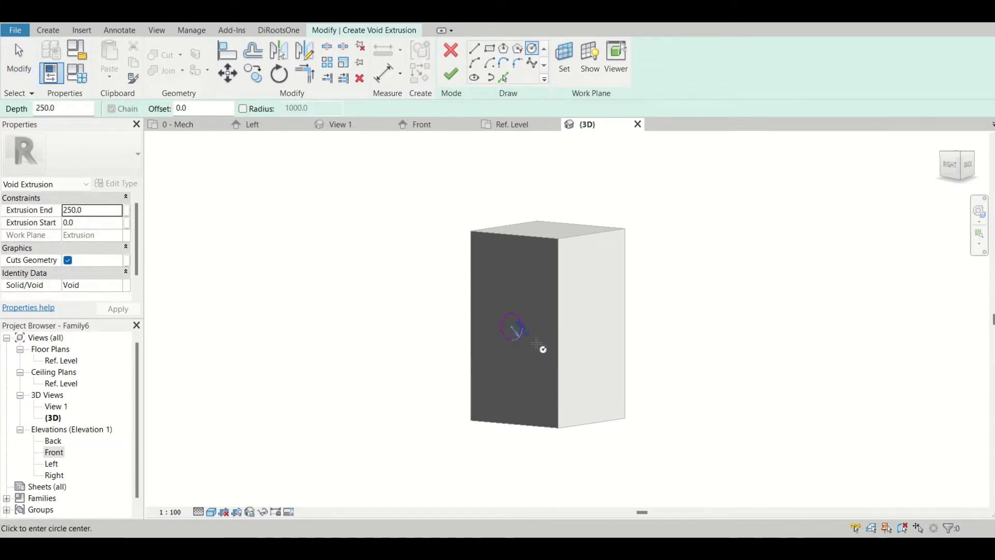
{"action": "scroll", "coordinate": [544, 345], "scroll_direction": "up", "scroll_amount": 3}
{"action": "mouse_move", "coordinate": [551, 344]}
{"action": "middle_mouse_down", "text": "shift"}
{"action": "mouse_move", "coordinate": [622, 353]}
{"action": "mouse_move", "coordinate": [439, 423]}
{"action": "middle_mouse_up", "text": "shift"}
{"action": "left_click", "coordinate": [451, 74]}
{"action": "scroll", "coordinate": [566, 363], "scroll_direction": "down", "scroll_amount": 2}
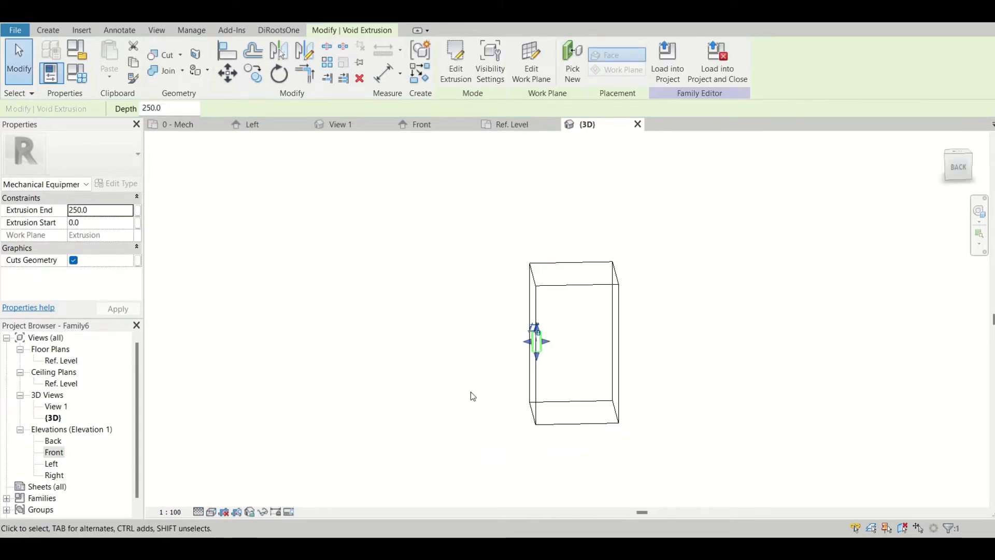
Step: In the top view, align the round void's outer end with the box's right face
{"action": "middle_click_drag", "start_coordinate": [472, 395], "coordinate": [553, 473], "text": "shift"}
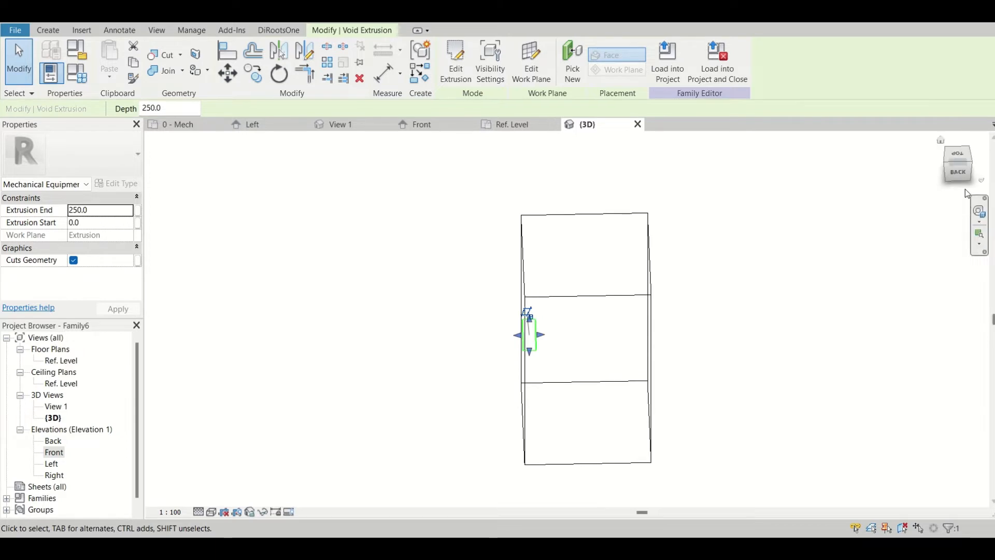
{"action": "left_click", "coordinate": [957, 153]}
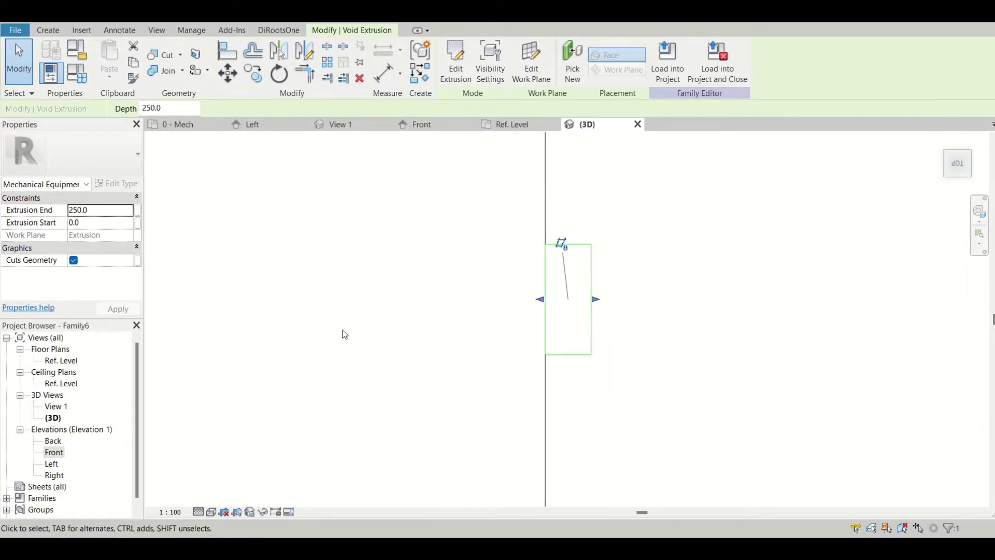
{"action": "key", "text": "Escape"}
{"action": "key", "text": "a"}
{"action": "key", "text": "l"}
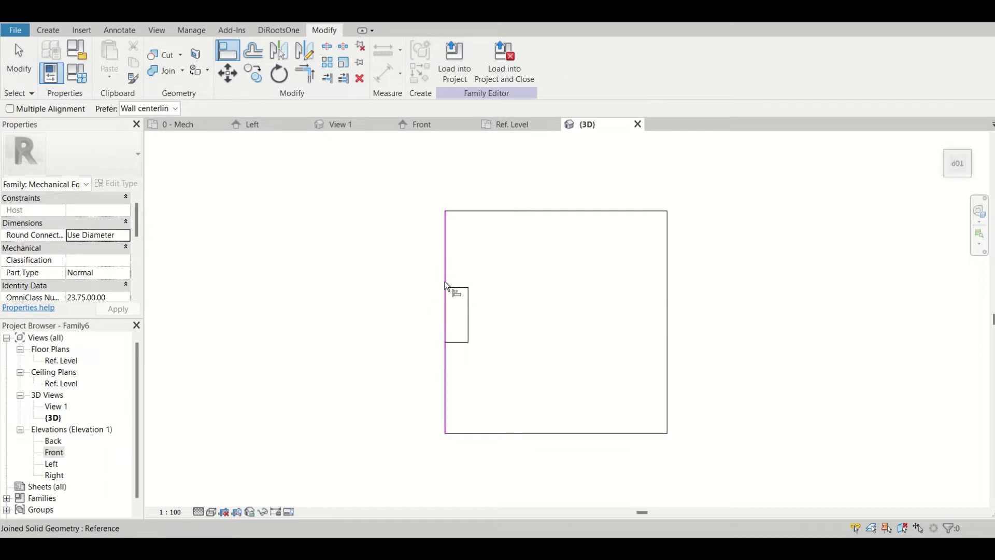
{"action": "left_click", "coordinate": [447, 314]}
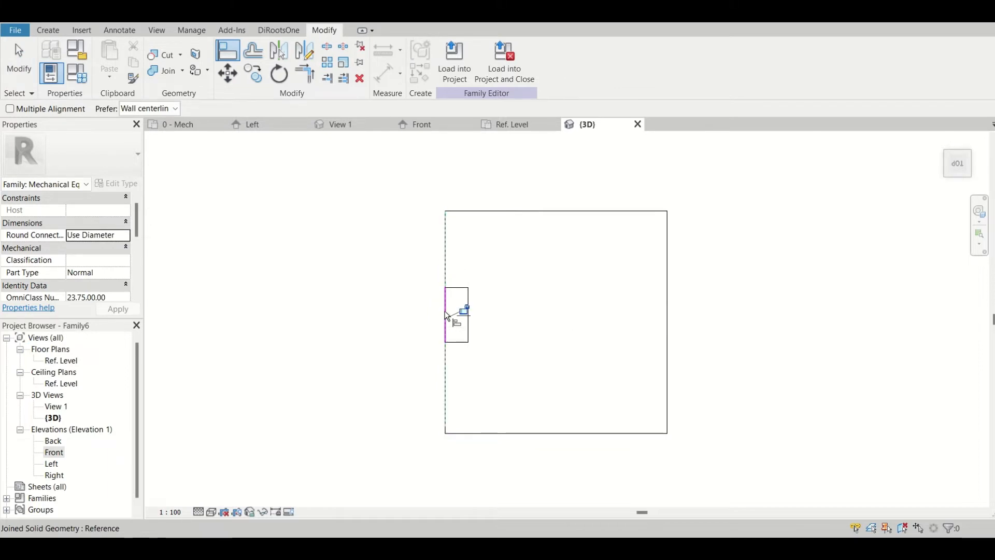
{"action": "left_click", "coordinate": [447, 315]}
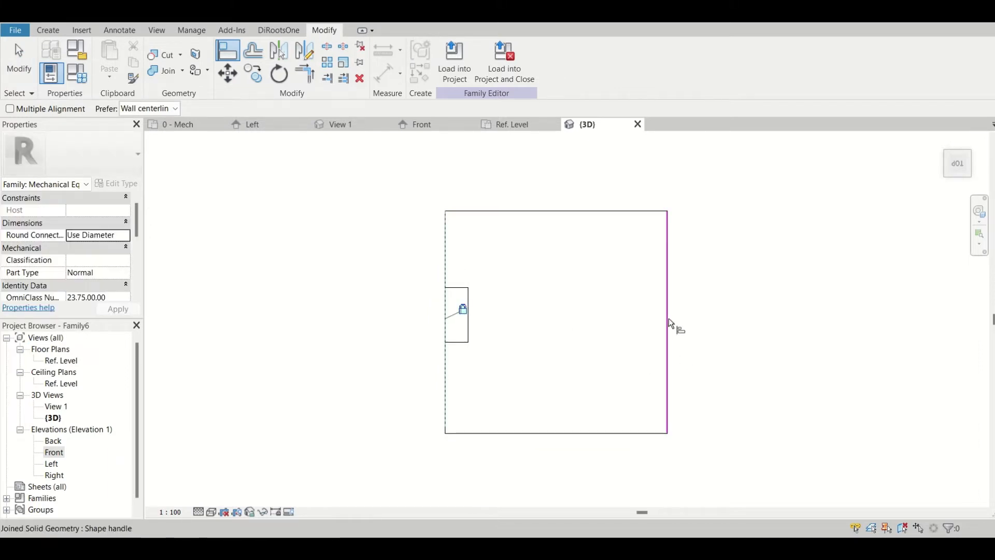
Step: Align the round void's inner end with the box's opposite side face so it runs through the full width
{"action": "key", "text": "Tab"}
{"action": "key", "text": "Tab"}
{"action": "left_click", "coordinate": [668, 318]}
{"action": "left_click", "coordinate": [472, 322]}
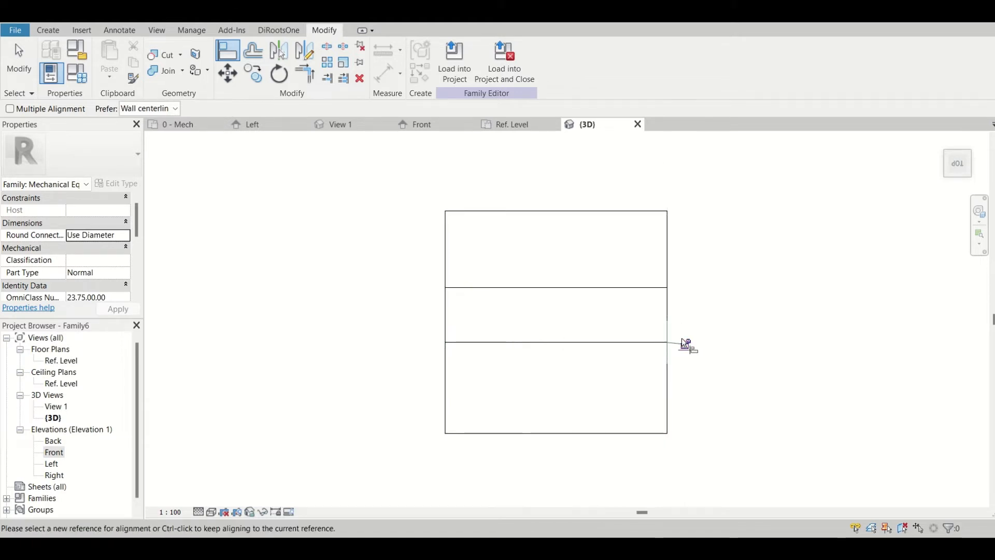
{"action": "key", "text": "Escape"}
{"action": "key", "text": "Escape"}
{"action": "scroll", "coordinate": [696, 380], "scroll_direction": "down", "scroll_amount": 2}
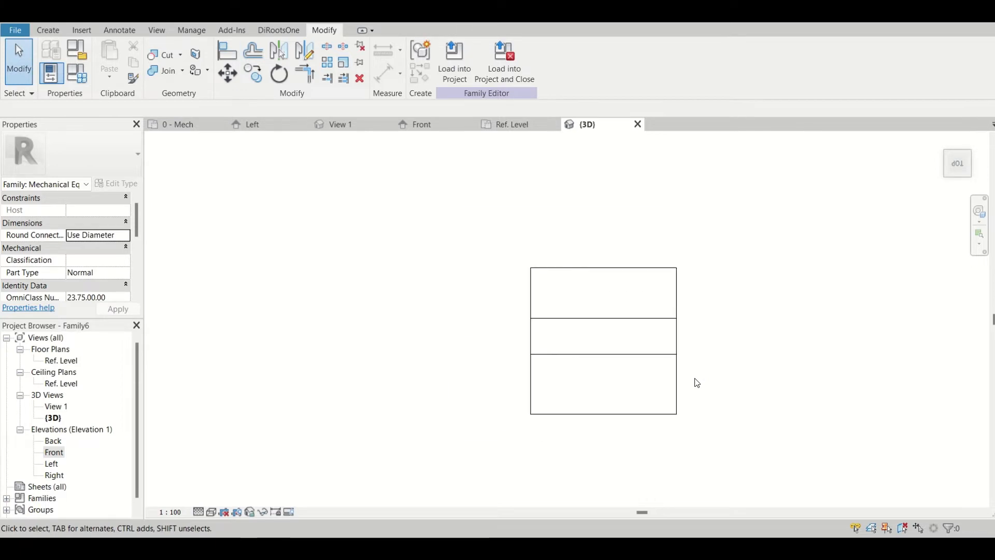
Step: Return to an angled 3D view and set its visual style to Shaded
{"action": "middle_click_drag", "start_coordinate": [697, 383], "coordinate": [555, 308], "text": "shift"}
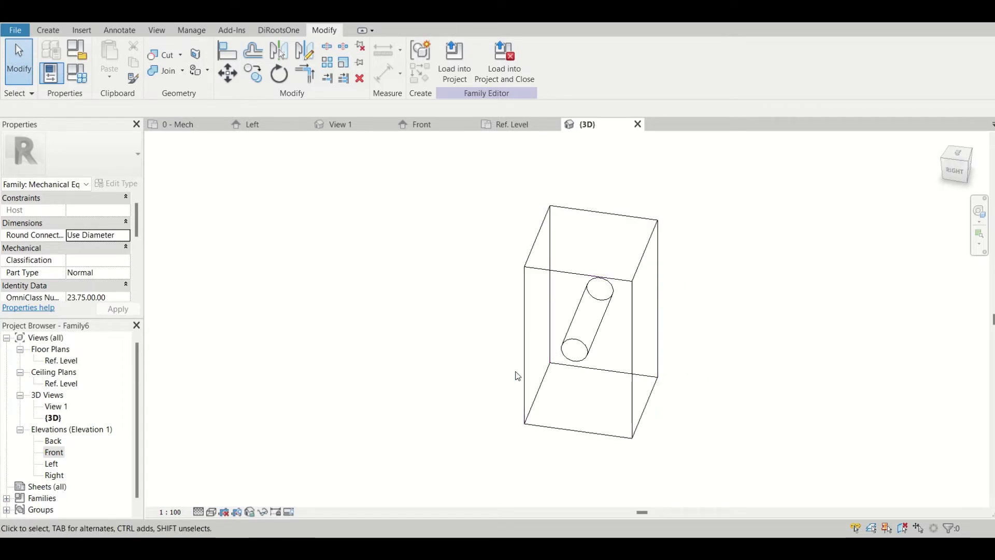
{"action": "key", "text": "s"}
{"action": "key", "text": "d"}
{"action": "mouse_move", "coordinate": [510, 383]}
{"action": "middle_mouse_down", "text": "shift"}
{"action": "mouse_move", "coordinate": [574, 426]}
{"action": "mouse_move", "coordinate": [615, 255]}
{"action": "mouse_move", "coordinate": [446, 333]}
{"action": "mouse_move", "coordinate": [593, 356]}
{"action": "mouse_move", "coordinate": [573, 359]}
{"action": "middle_mouse_up", "text": "shift"}
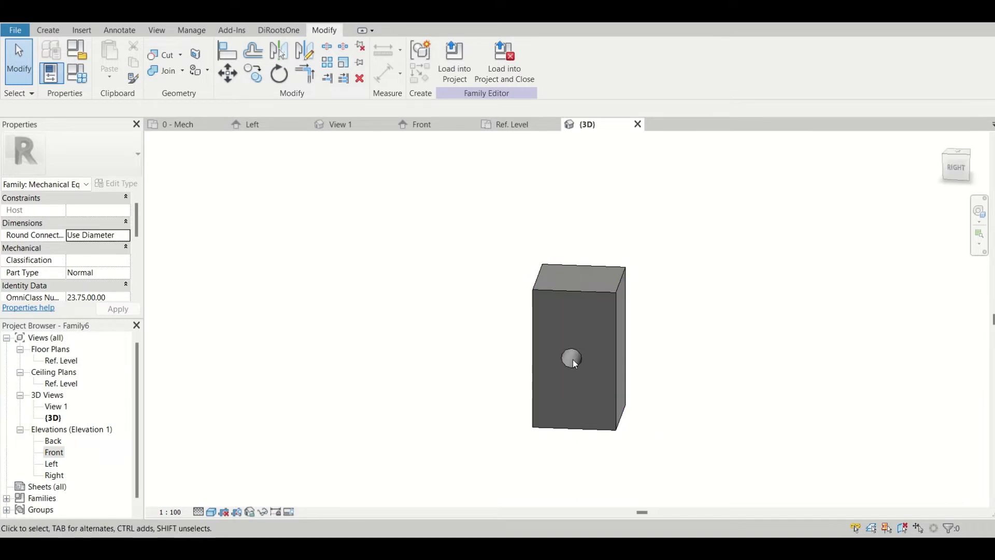
Step: Examine the box and its round through-hole from several sides
{"action": "left_click", "coordinate": [573, 365]}
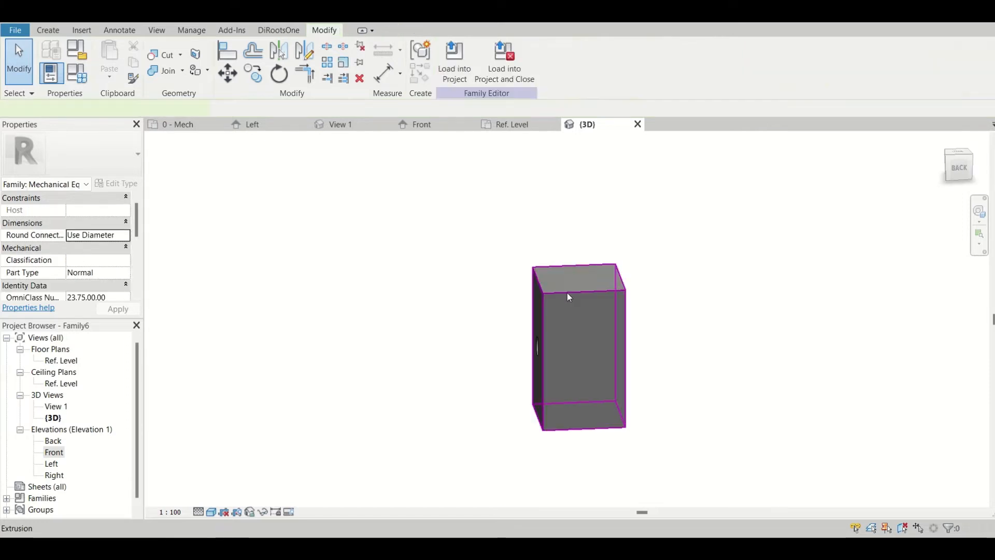
{"action": "left_click", "coordinate": [567, 293]}
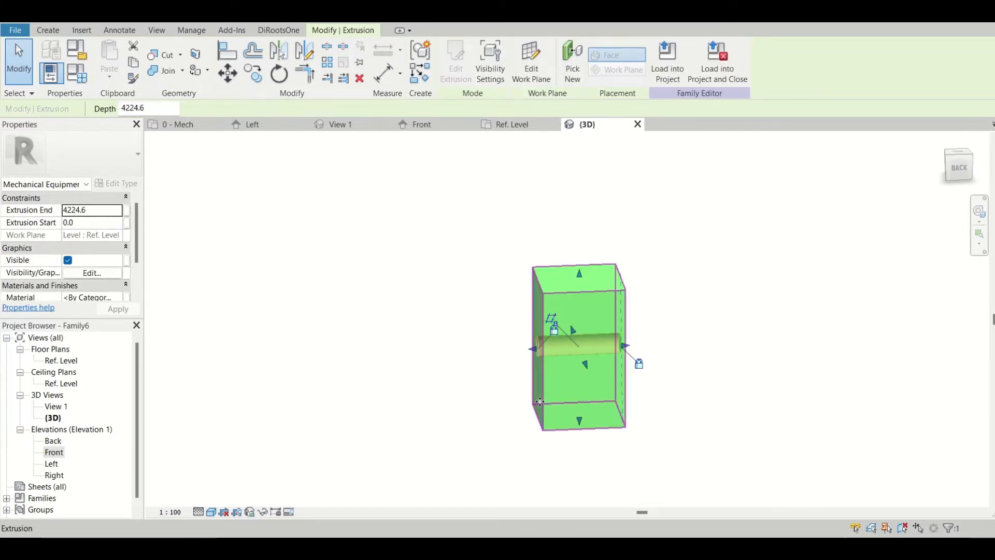
{"action": "middle_click_drag", "start_coordinate": [548, 407], "coordinate": [669, 420]}
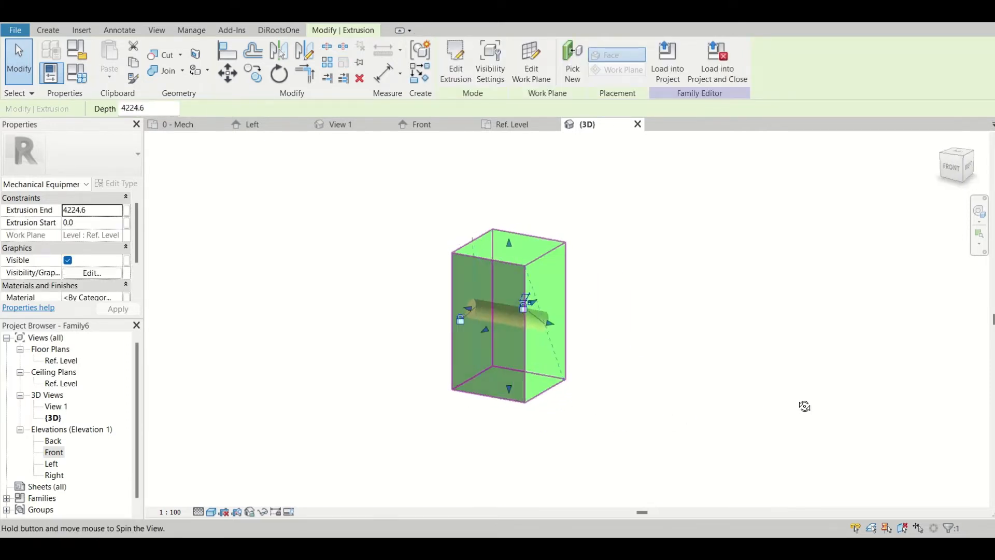
{"action": "left_click", "coordinate": [583, 396]}
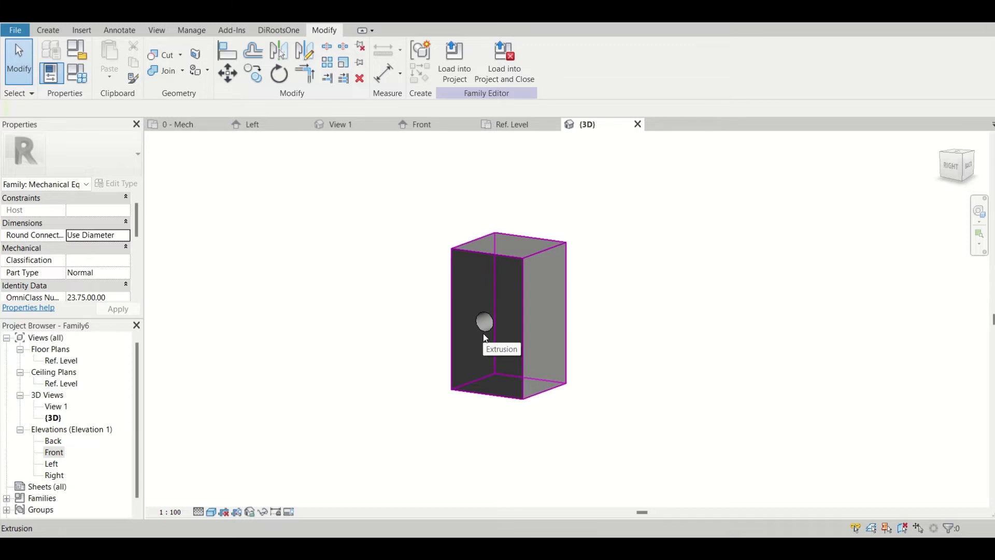
{"action": "mouse_move", "coordinate": [478, 357]}
{"action": "middle_mouse_down", "text": "shift"}
{"action": "mouse_move", "coordinate": [509, 466]}
{"action": "mouse_move", "coordinate": [399, 386]}
{"action": "mouse_move", "coordinate": [484, 313]}
{"action": "mouse_move", "coordinate": [490, 369]}
{"action": "middle_mouse_up", "text": "shift"}
{"action": "scroll", "coordinate": [409, 396], "scroll_direction": "up", "scroll_amount": 2}
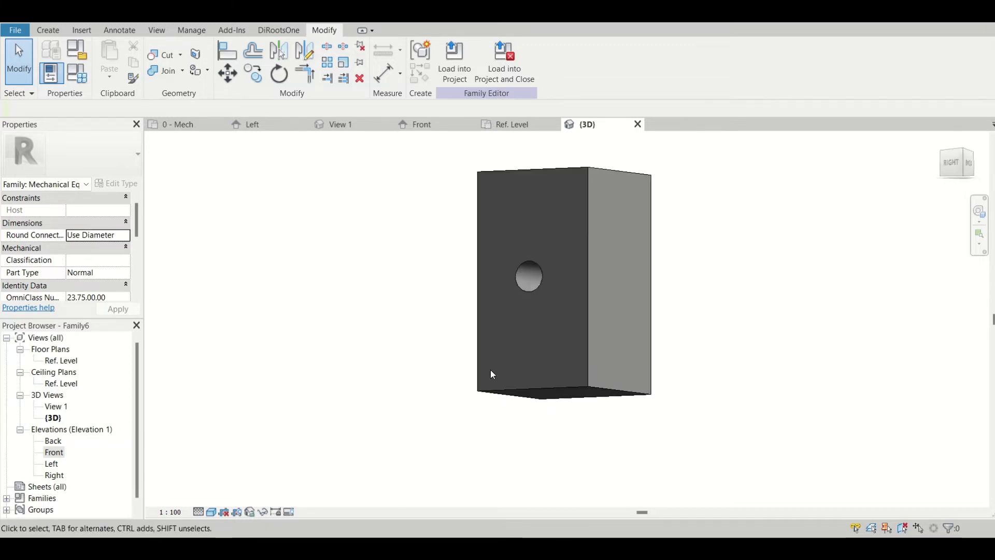
{"action": "middle_click_drag", "start_coordinate": [620, 415], "coordinate": [661, 287], "text": "shift"}
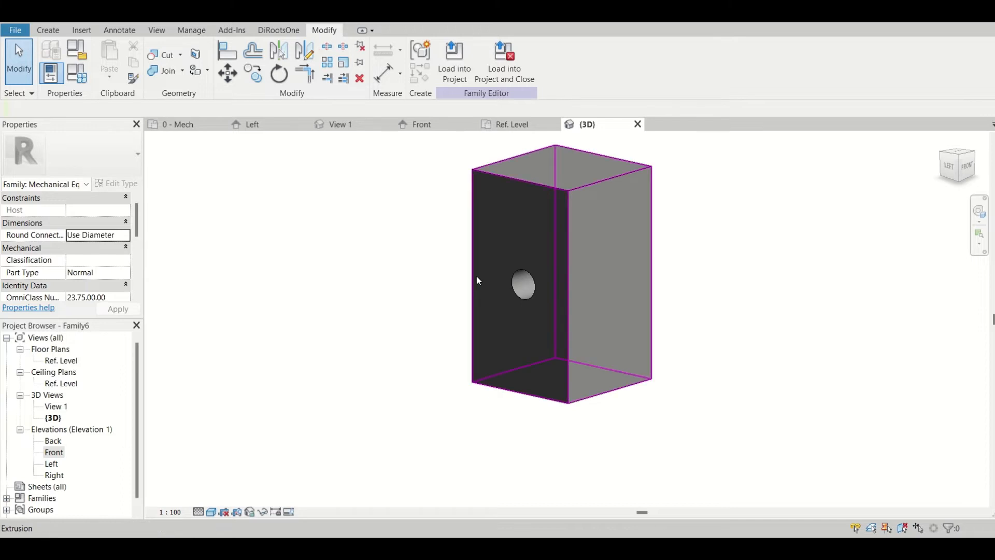
{"action": "middle_click_drag", "start_coordinate": [642, 326], "coordinate": [624, 347], "text": "shift"}
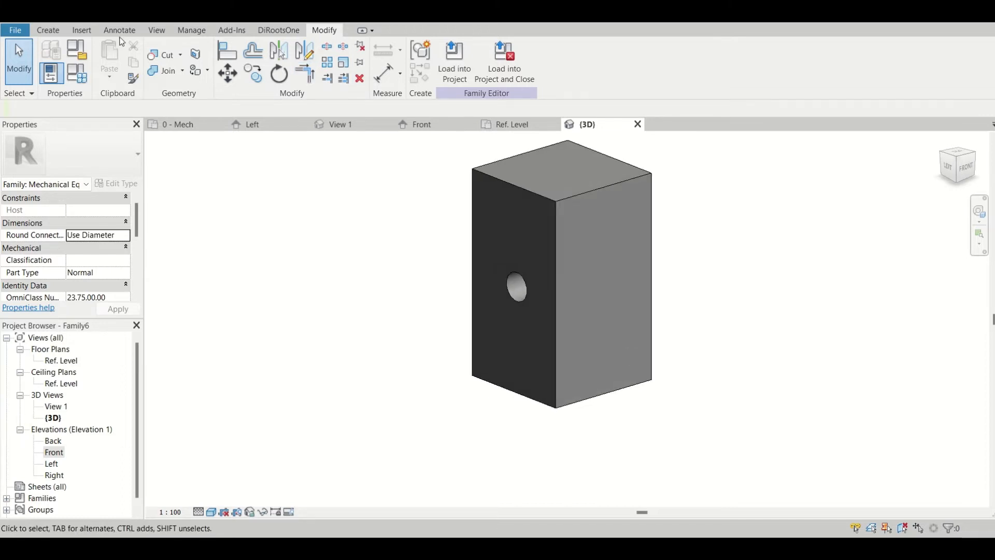
Step: Set the work plane by picking the box's front face
{"action": "left_click", "coordinate": [46, 30]}
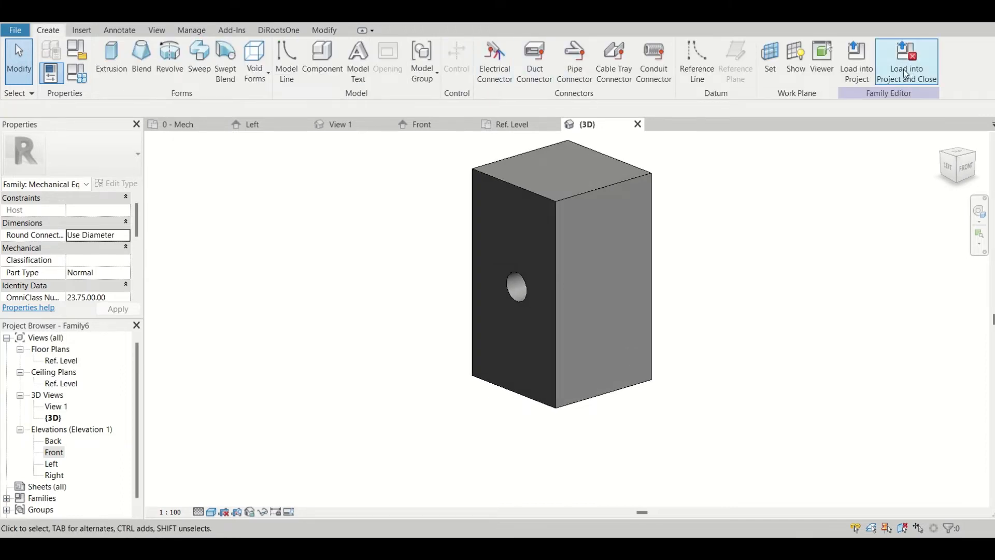
{"action": "left_click", "coordinate": [778, 79]}
{"action": "left_click", "coordinate": [420, 293]}
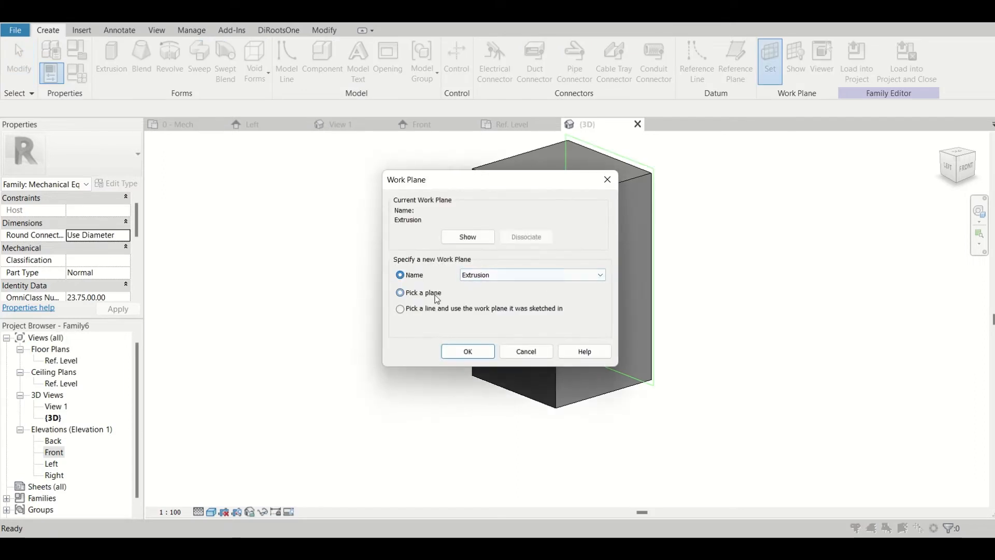
{"action": "left_click", "coordinate": [463, 350]}
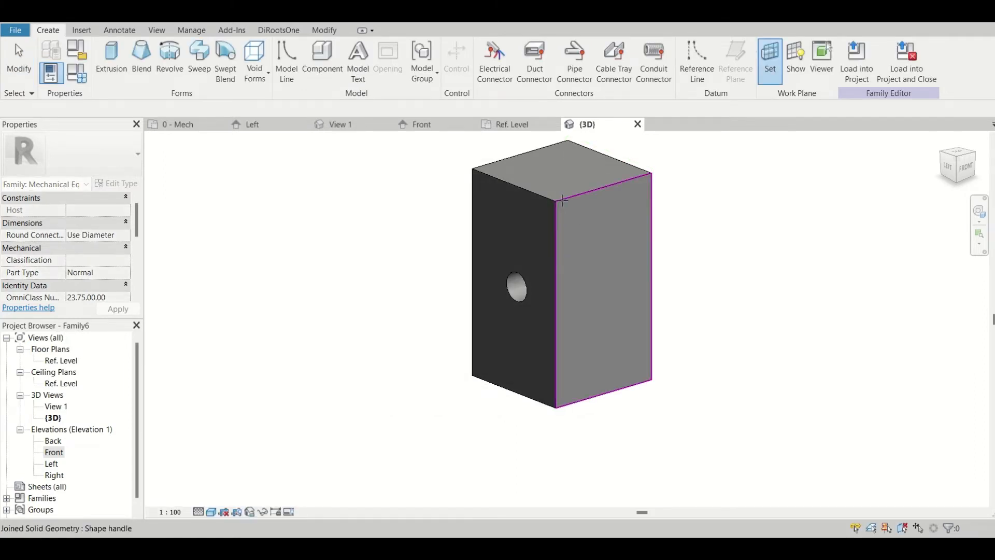
{"action": "left_click", "coordinate": [616, 294]}
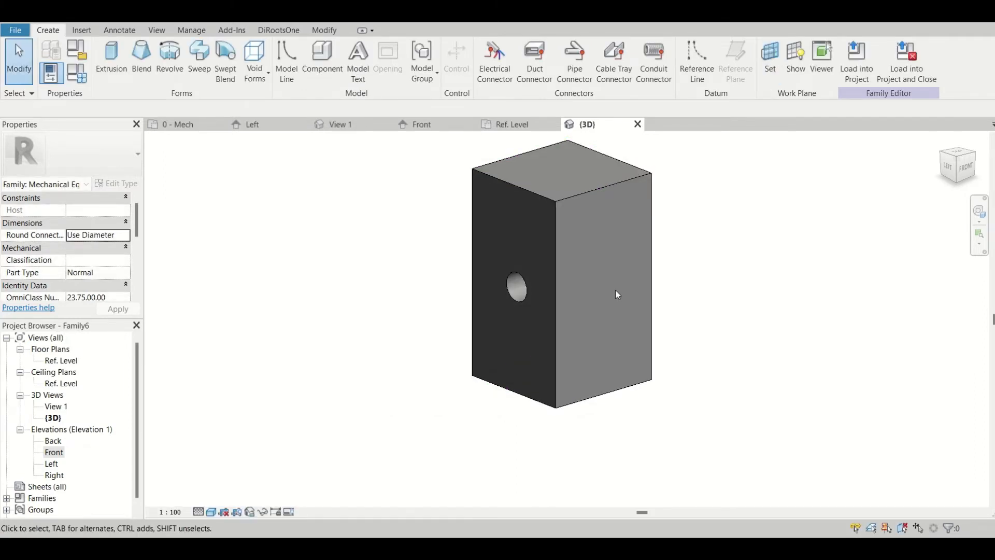
Step: Start a void extrusion and sketch a circumscribed six-sided polygon near the middle of the front face
{"action": "left_click", "coordinate": [254, 63]}
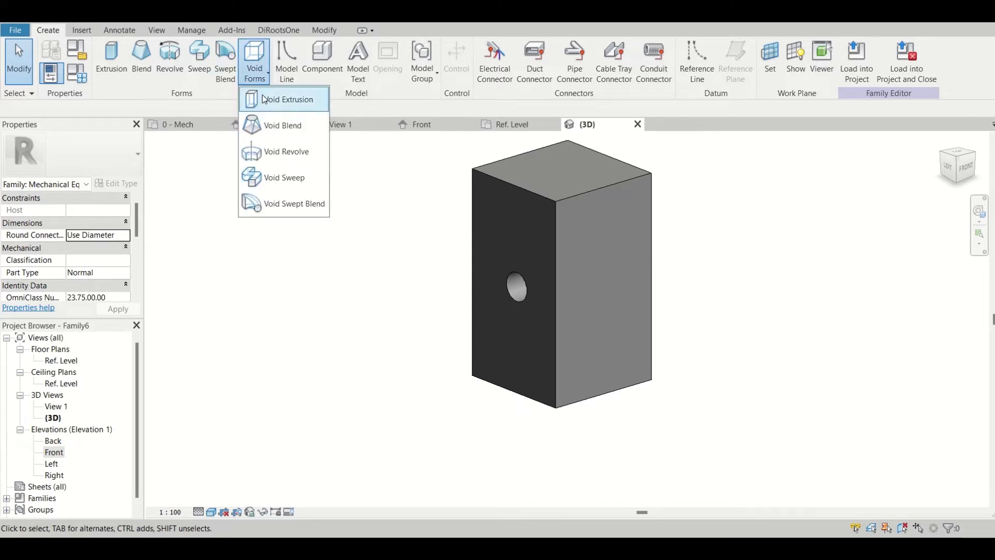
{"action": "left_click", "coordinate": [259, 99]}
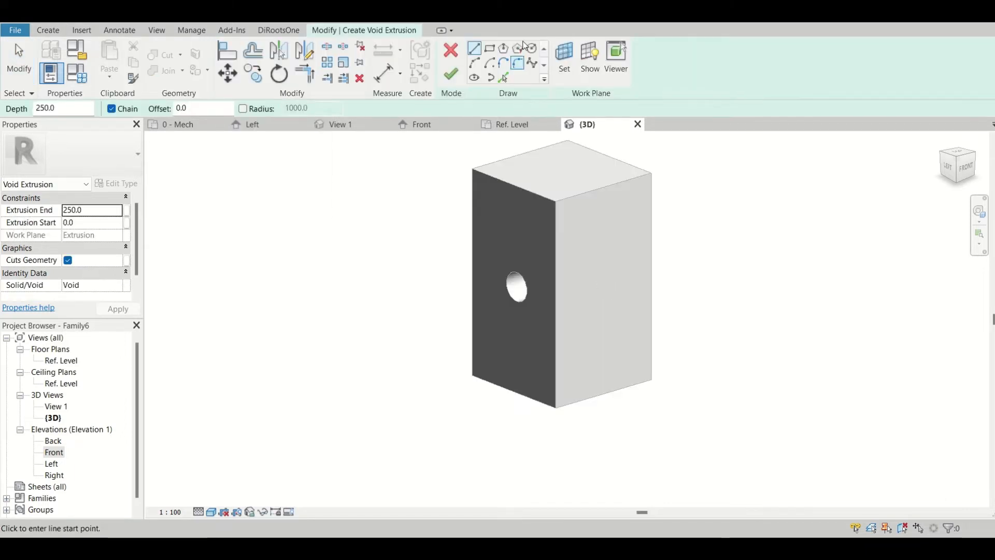
{"action": "left_click", "coordinate": [518, 48]}
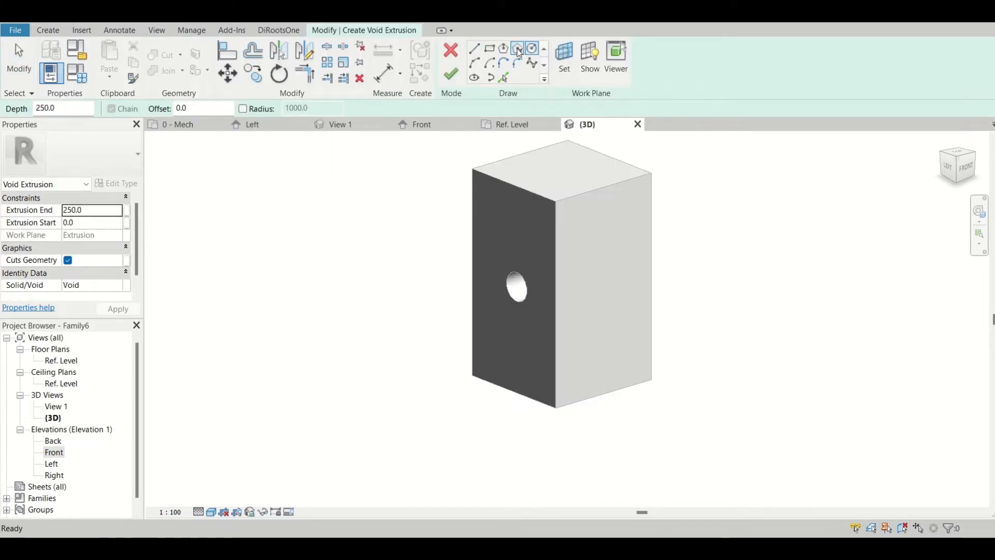
{"action": "left_click", "coordinate": [606, 293]}
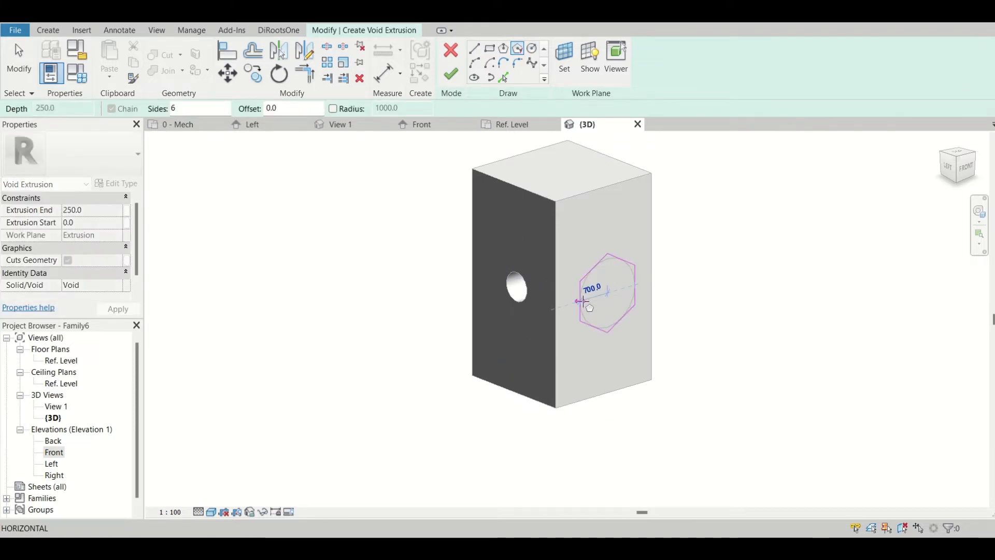
{"action": "left_click", "coordinate": [582, 300]}
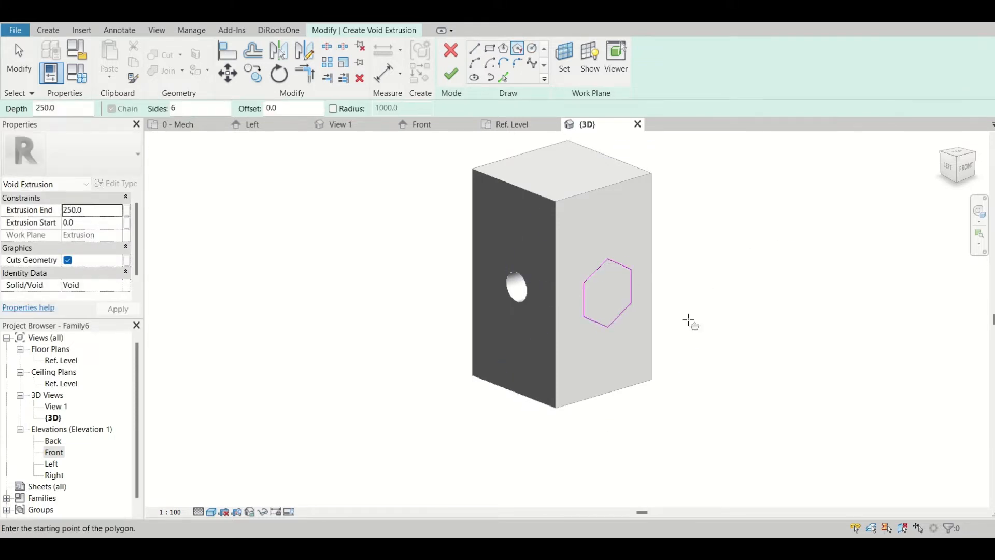
Step: Finish the hexagonal void and stretch its end back through the box to a depth of about 3123 mm
{"action": "left_click", "coordinate": [450, 74]}
{"action": "middle_click_drag", "start_coordinate": [591, 312], "coordinate": [677, 352], "text": "shift"}
{"action": "left_click_drag", "start_coordinate": [591, 291], "coordinate": [452, 268]}
{"action": "left_click", "coordinate": [744, 344]}
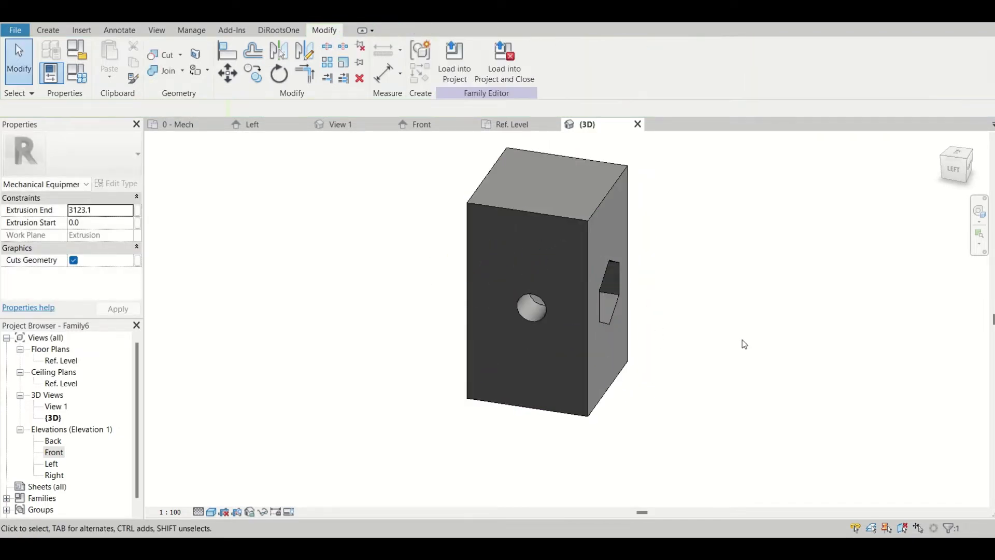
{"action": "middle_click_drag", "start_coordinate": [744, 344], "coordinate": [645, 332], "text": "shift"}
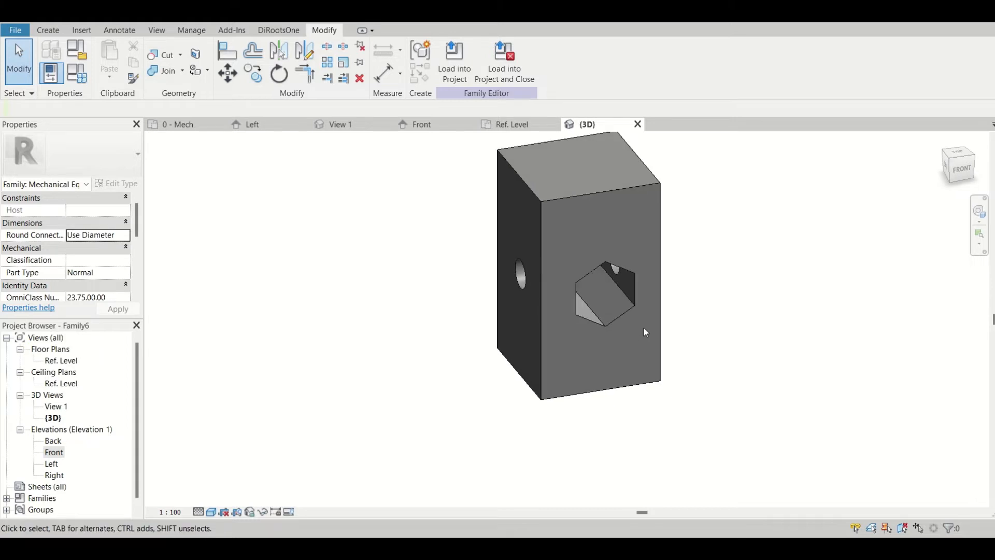
{"action": "scroll", "coordinate": [643, 328], "scroll_direction": "down", "scroll_amount": 3}
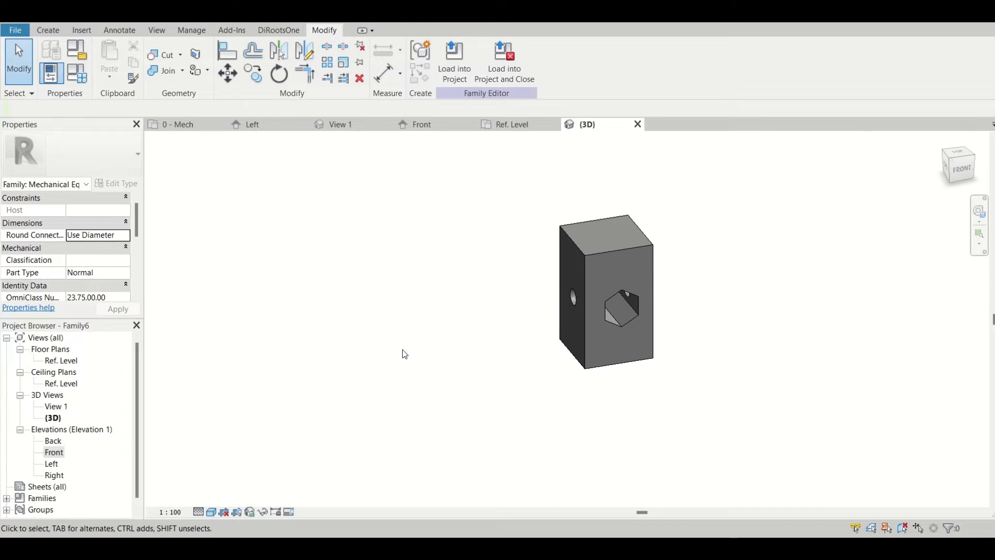
Step: Delete the hexagonal void and the round void from the box, leaving a plain solid
{"action": "left_click", "coordinate": [637, 299]}
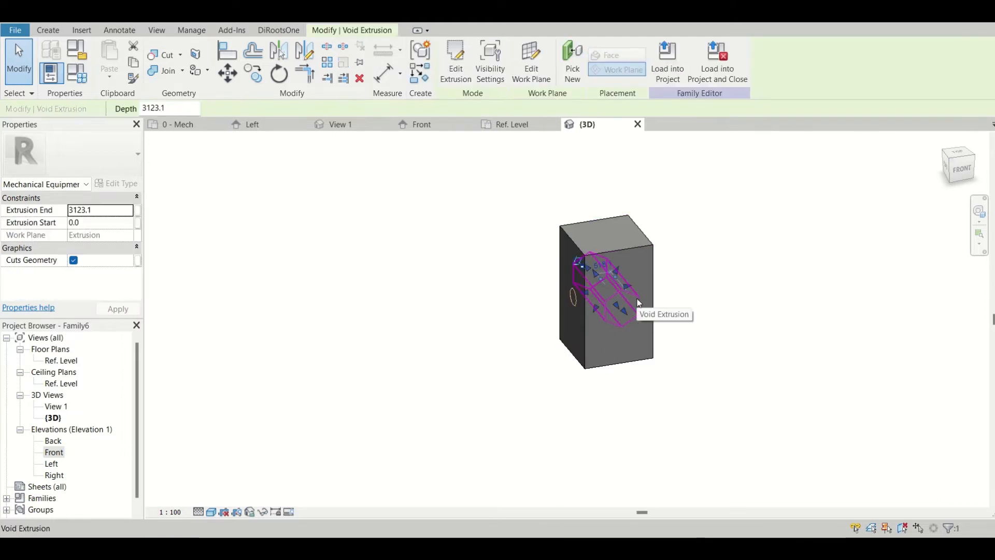
{"action": "key", "text": "Escape"}
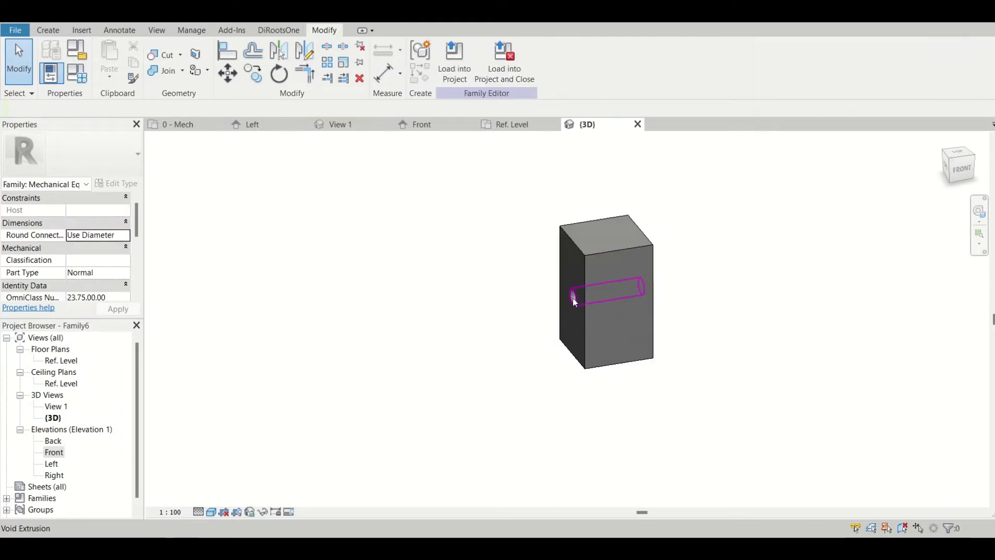
{"action": "middle_click_drag", "start_coordinate": [629, 378], "coordinate": [442, 347]}
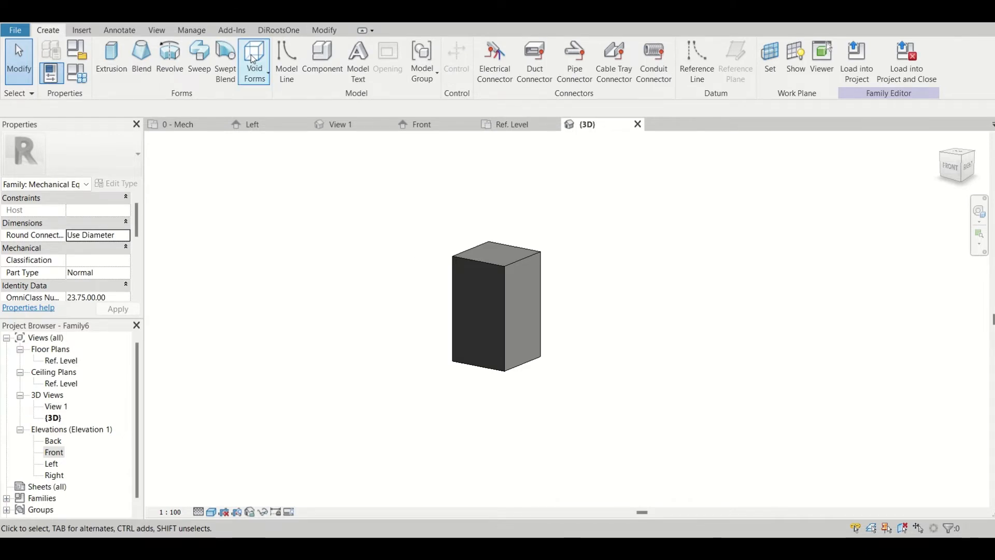
{"action": "left_click", "coordinate": [252, 82]}
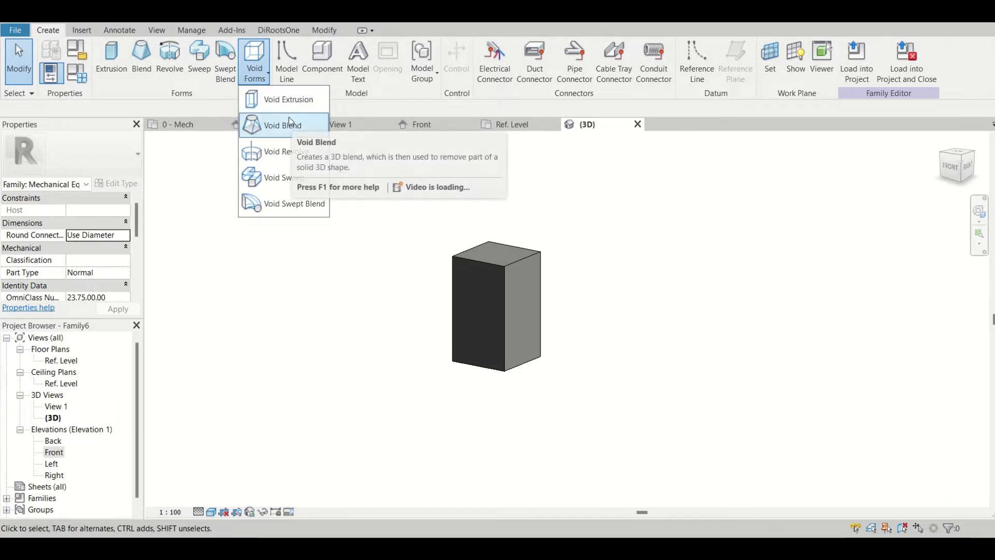
{"action": "left_click", "coordinate": [317, 276]}
{"action": "scroll", "coordinate": [394, 370], "scroll_direction": "up", "scroll_amount": 4}
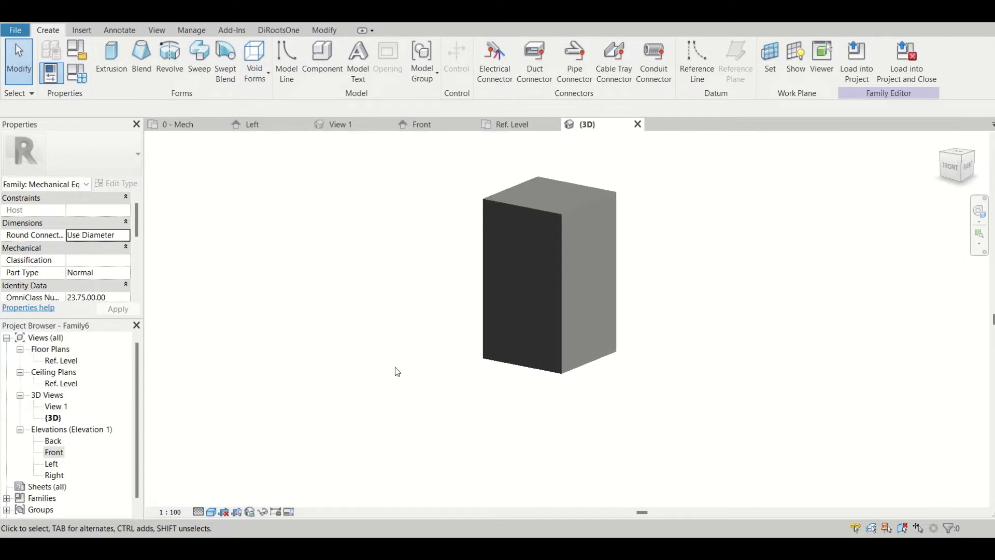
{"action": "middle_click_drag", "start_coordinate": [487, 371], "coordinate": [551, 348], "text": "shift"}
{"action": "scroll", "coordinate": [622, 352], "scroll_direction": "down", "scroll_amount": 1}
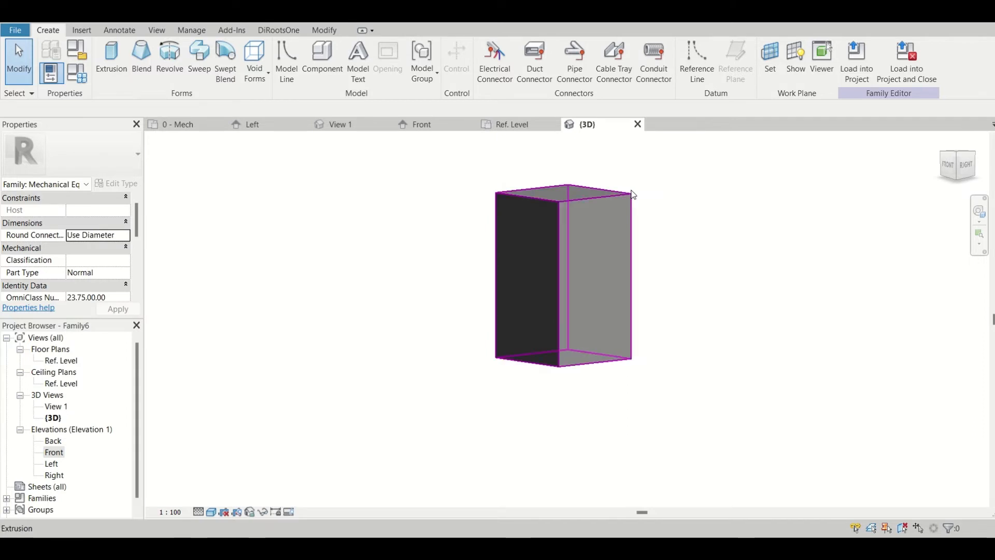
{"action": "middle_click_drag", "start_coordinate": [635, 230], "coordinate": [775, 282], "text": "shift"}
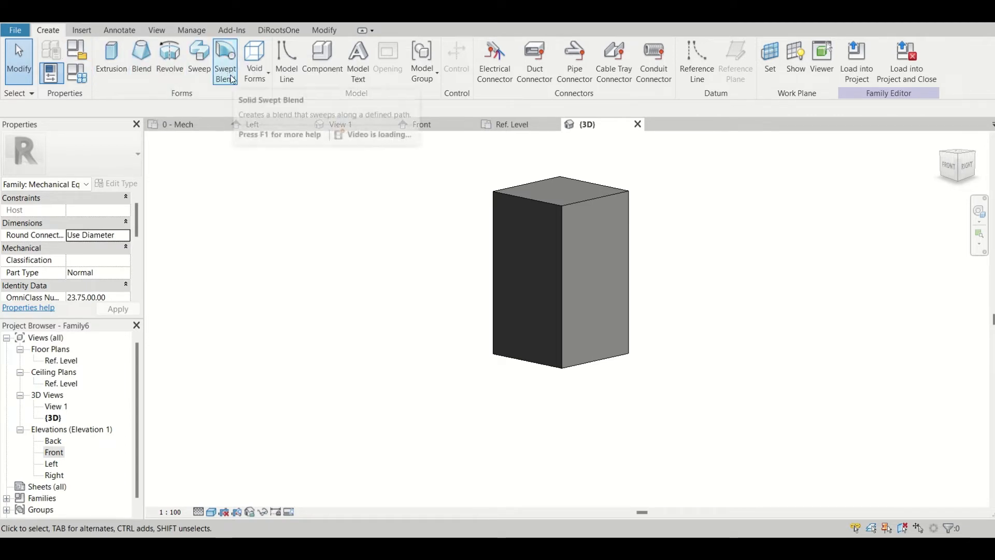
Step: Set a new work plane by picking the front face of the box
{"action": "left_click", "coordinate": [773, 59]}
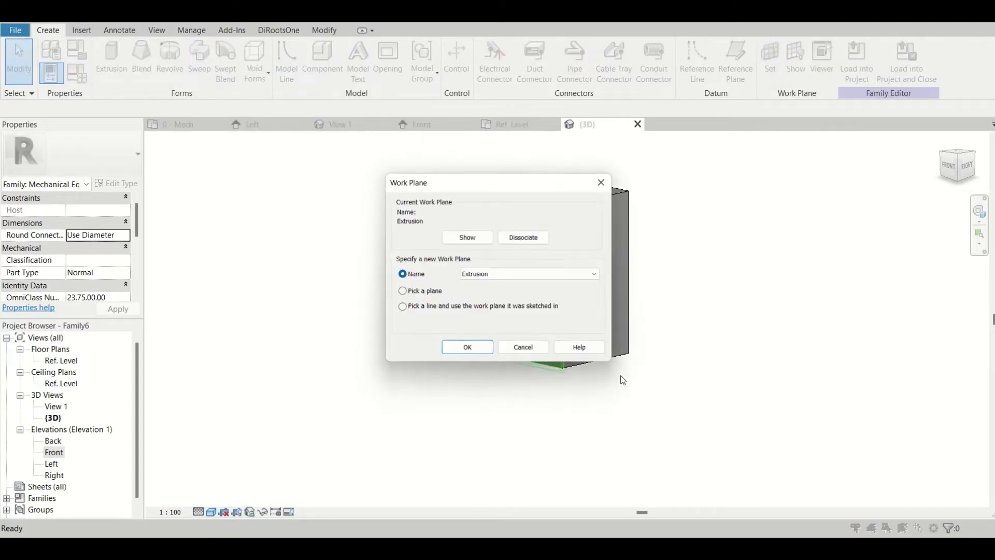
{"action": "left_click", "coordinate": [417, 296]}
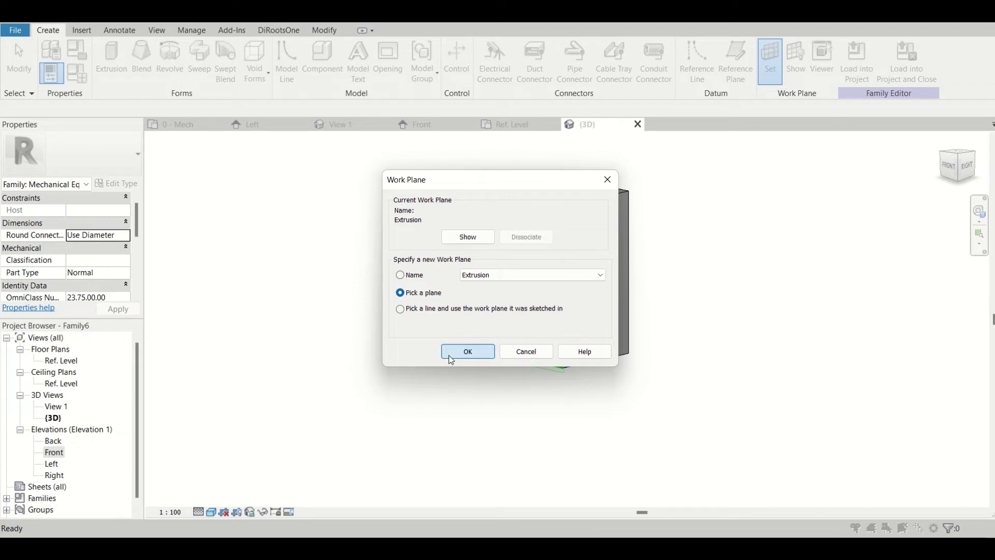
{"action": "left_click", "coordinate": [465, 352]}
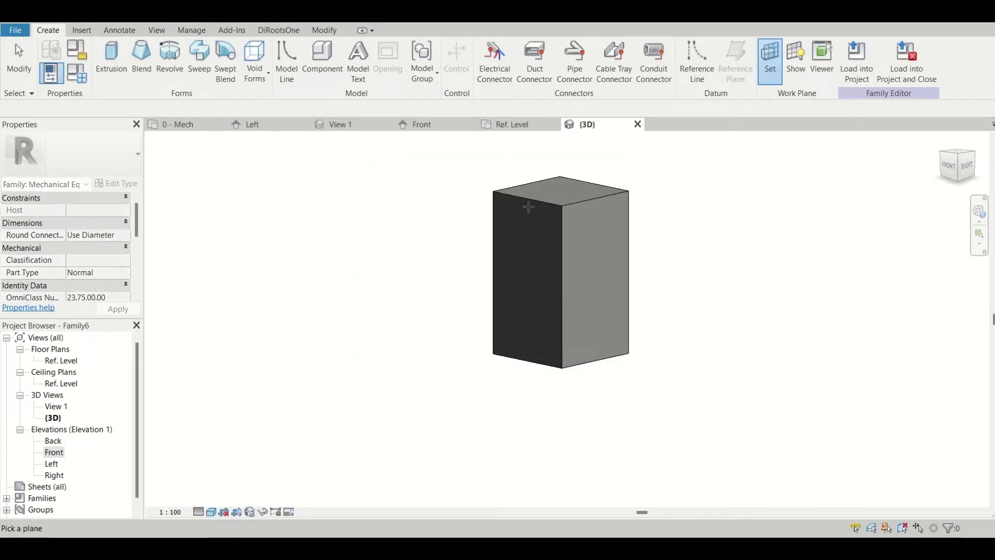
{"action": "left_click", "coordinate": [533, 253]}
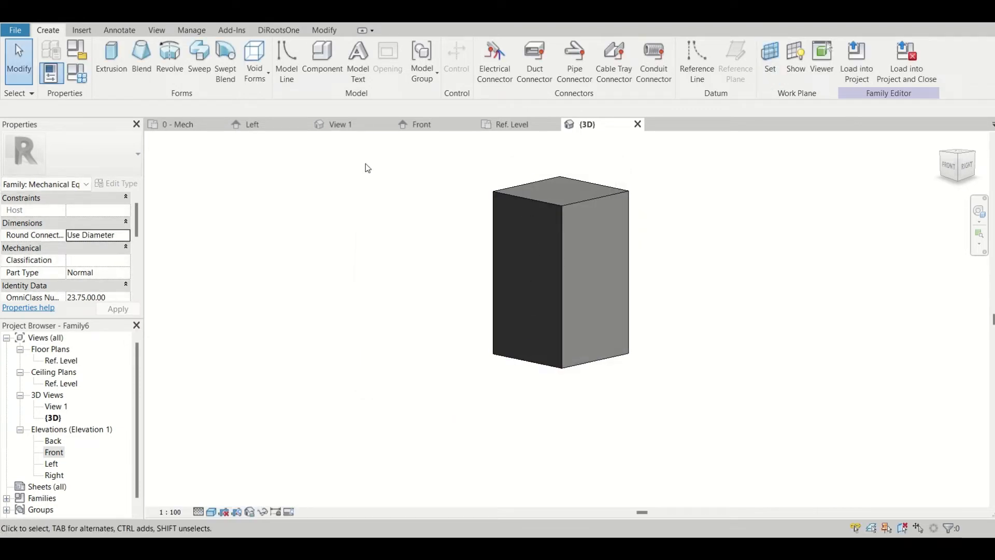
{"action": "left_click", "coordinate": [141, 62]}
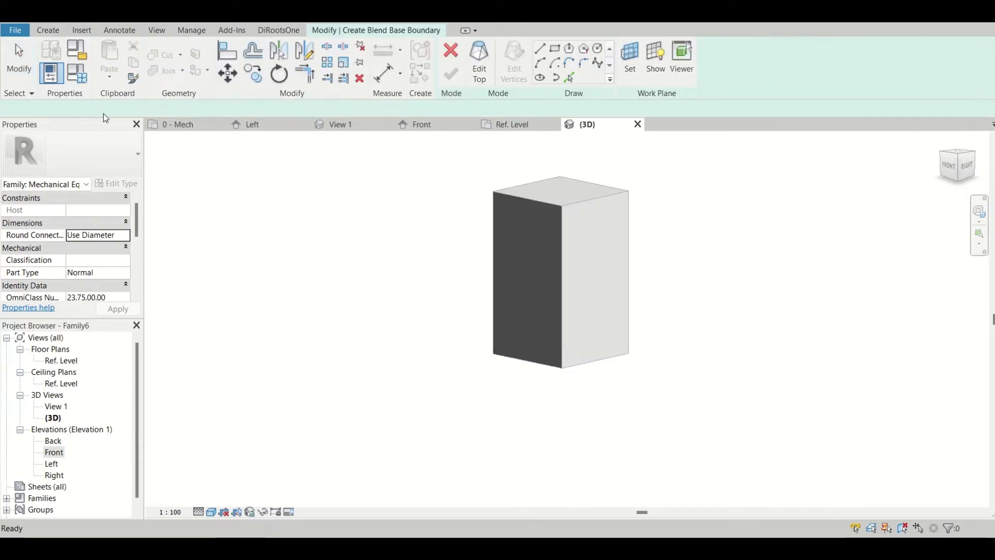
{"action": "left_click", "coordinate": [451, 50]}
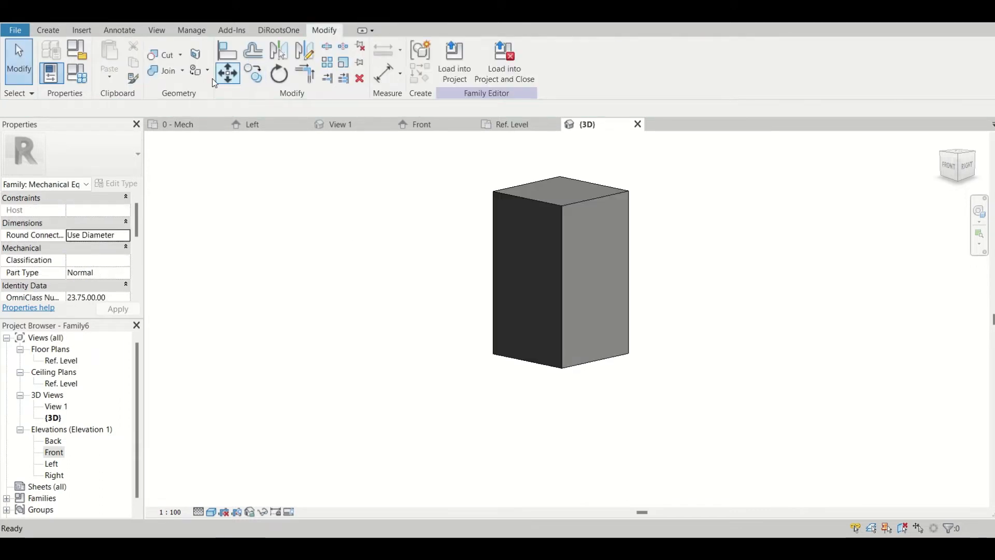
{"action": "left_click", "coordinate": [48, 30]}
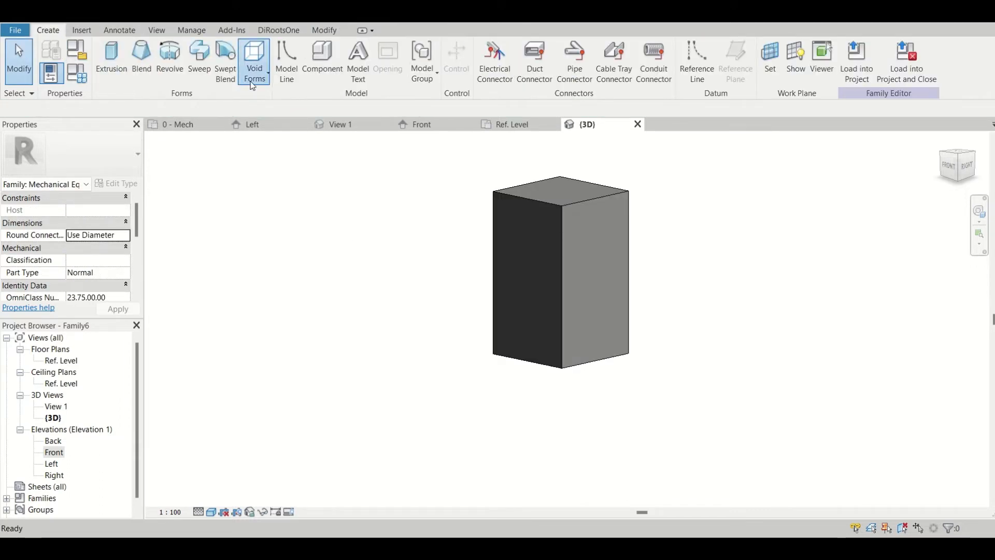
Step: Start a void blend and sketch its base as a rectangle about 150 by 60 mm on the front face's bottom edge, near the right corner
{"action": "left_click", "coordinate": [254, 62]}
{"action": "left_click", "coordinate": [261, 137]}
{"action": "scroll", "coordinate": [538, 376], "scroll_direction": "up", "scroll_amount": 7}
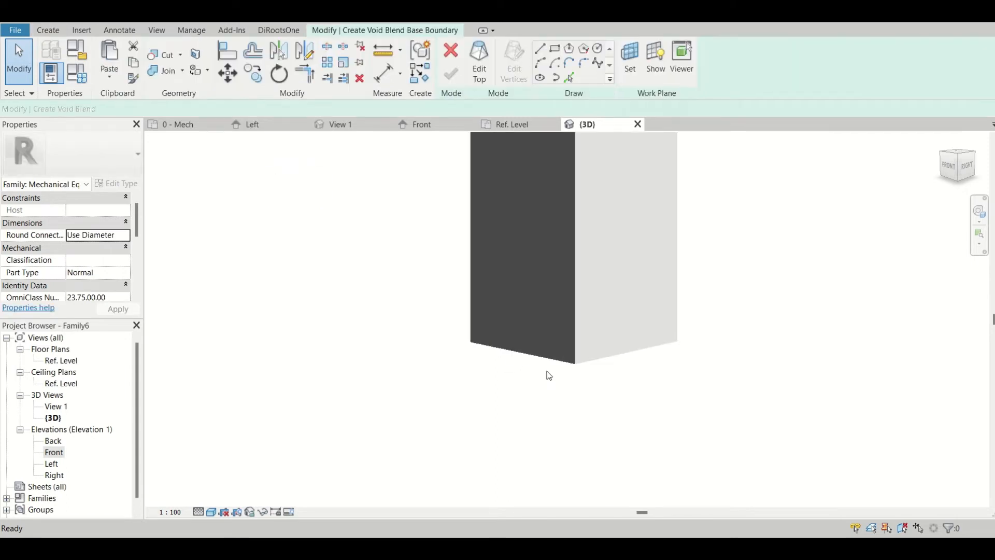
{"action": "middle_click_drag", "start_coordinate": [604, 360], "coordinate": [645, 326], "text": "shift"}
{"action": "scroll", "coordinate": [628, 338], "scroll_direction": "up", "scroll_amount": 5}
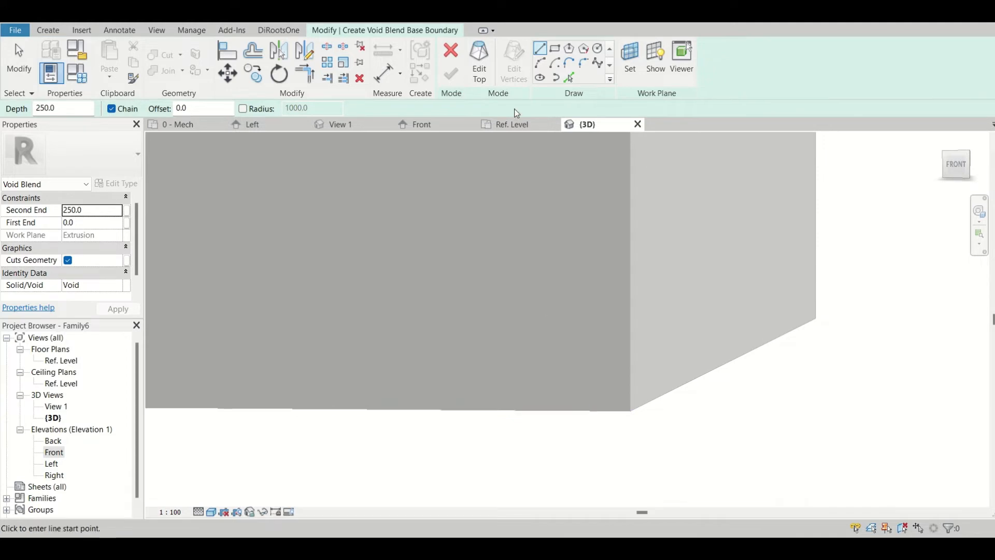
{"action": "left_click", "coordinate": [554, 48]}
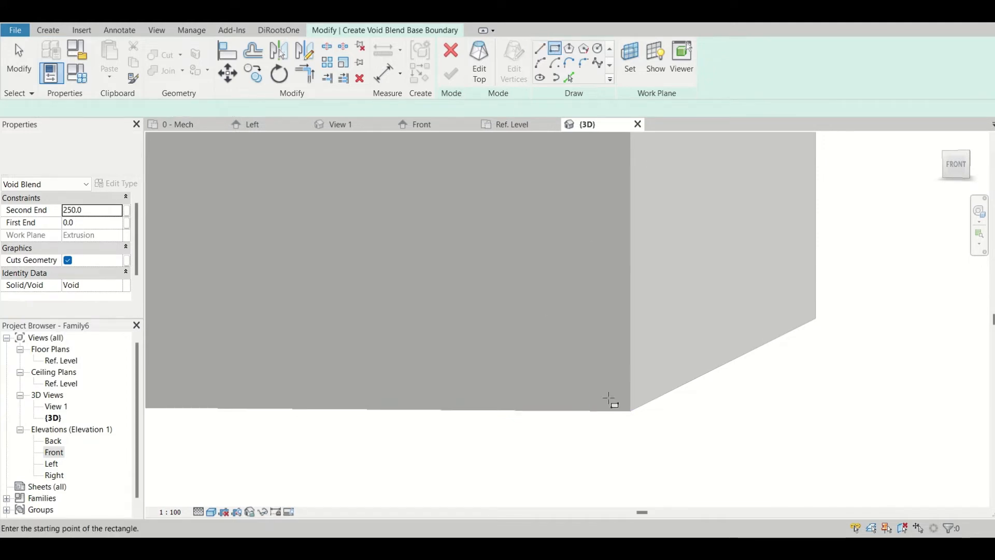
{"action": "left_click", "coordinate": [570, 409]}
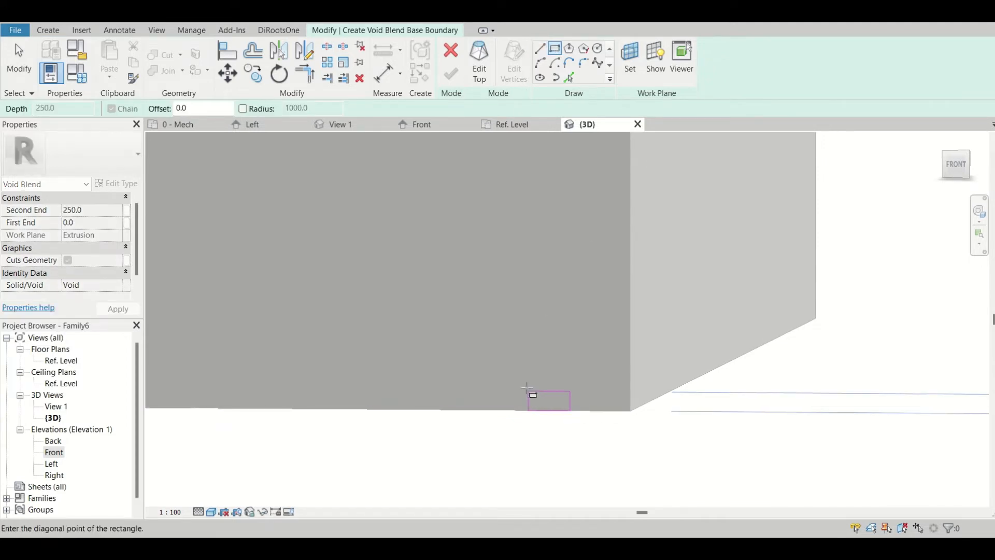
{"action": "left_click", "coordinate": [474, 372]}
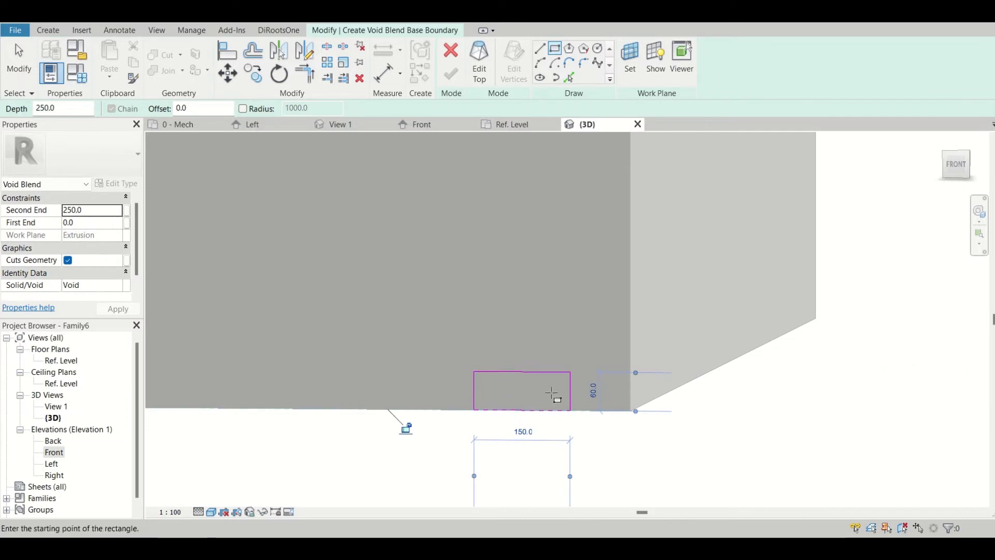
Step: Sketch the blend's top boundary as a circle of about 100 mm radius near the front face's upper right corner and finish the blend
{"action": "left_click", "coordinate": [490, 76]}
{"action": "scroll", "coordinate": [495, 389], "scroll_direction": "down", "scroll_amount": 3}
{"action": "scroll", "coordinate": [537, 357], "scroll_direction": "down", "scroll_amount": 1}
{"action": "mouse_move", "coordinate": [558, 312]}
{"action": "middle_mouse_down"}
{"action": "mouse_move", "coordinate": [550, 449]}
{"action": "mouse_move", "coordinate": [448, 432]}
{"action": "middle_mouse_up"}
{"action": "scroll", "coordinate": [547, 449], "scroll_direction": "down", "scroll_amount": 6}
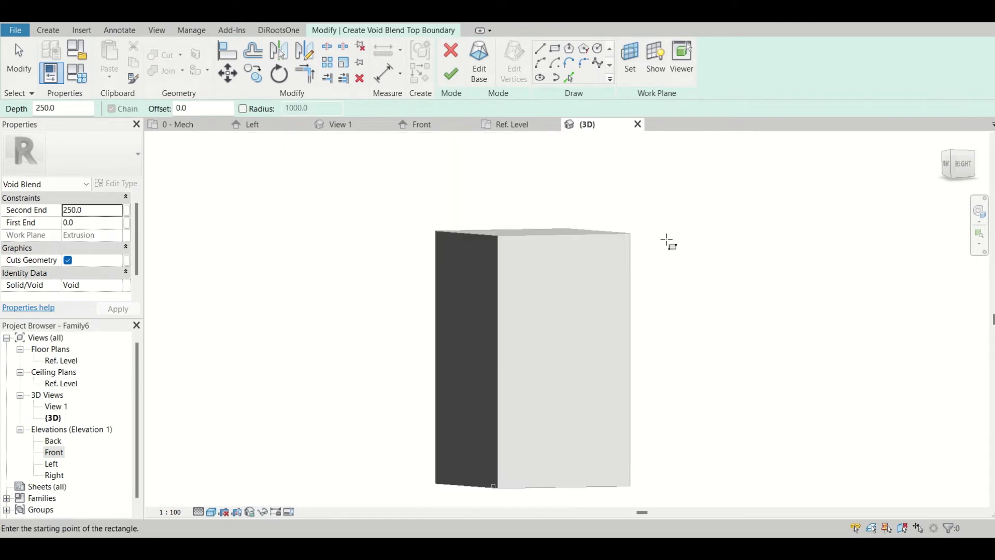
{"action": "middle_click_drag", "start_coordinate": [669, 243], "coordinate": [495, 259], "text": "shift"}
{"action": "scroll", "coordinate": [467, 239], "scroll_direction": "up", "scroll_amount": 2}
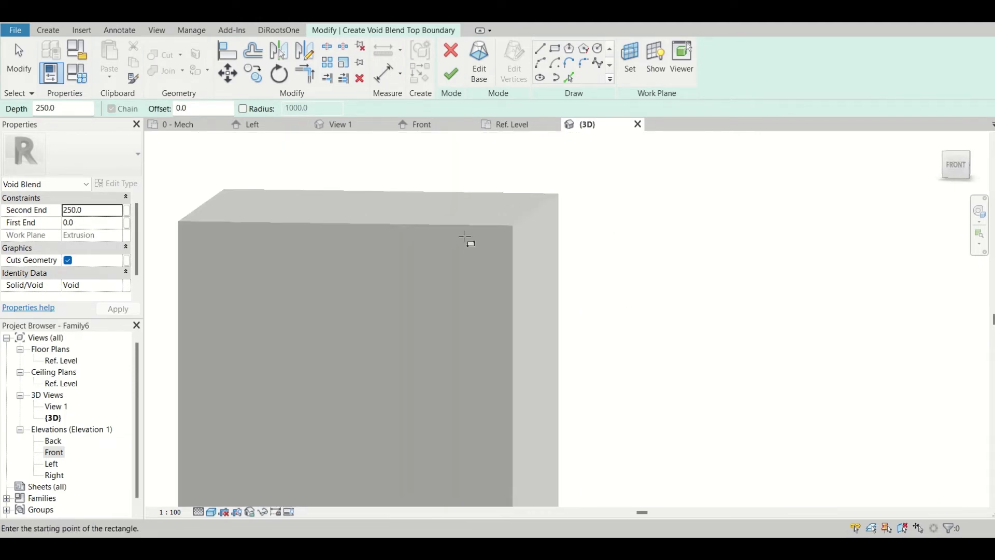
{"action": "scroll", "coordinate": [465, 235], "scroll_direction": "up", "scroll_amount": 1}
{"action": "left_click", "coordinate": [598, 51]}
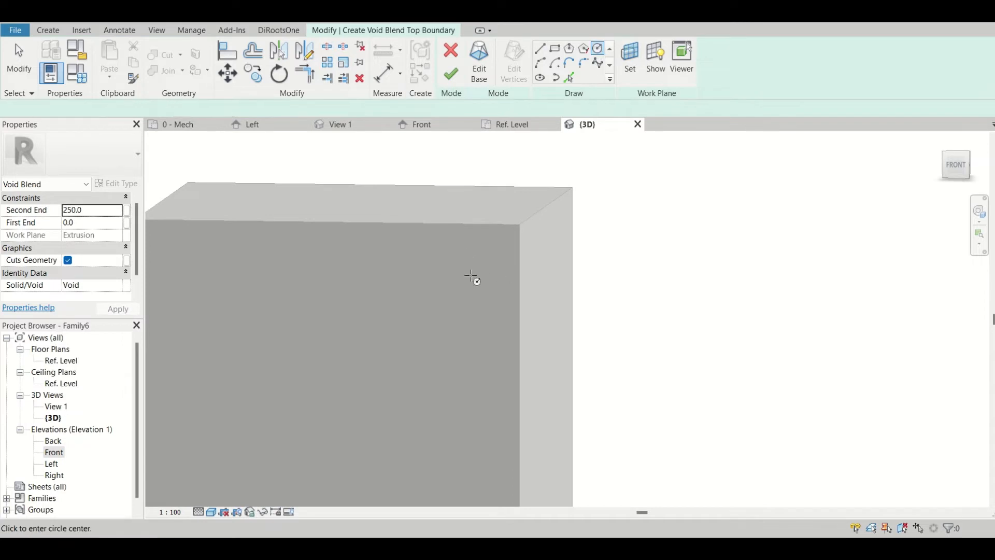
{"action": "left_click", "coordinate": [460, 243]}
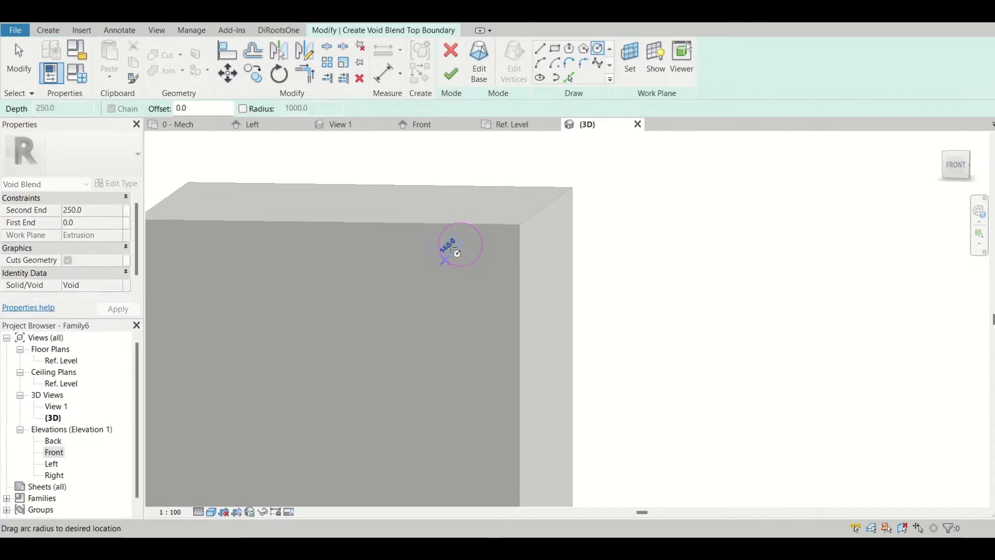
{"action": "left_click", "coordinate": [448, 254]}
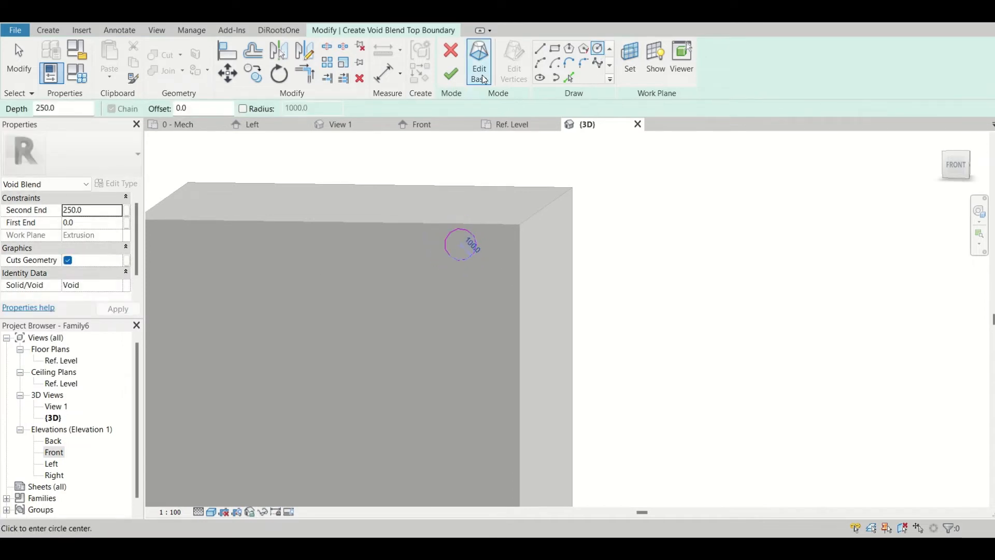
{"action": "left_click", "coordinate": [461, 79]}
Step: Edit the void blend's base boundary, enlarging the rectangle to about 380 by 160 mm, and finish the sketch
{"action": "middle_click_drag", "start_coordinate": [561, 299], "coordinate": [523, 384], "text": "shift"}
{"action": "scroll", "coordinate": [523, 384], "scroll_direction": "down", "scroll_amount": 4}
{"action": "middle_click_drag", "start_coordinate": [515, 445], "coordinate": [474, 371]}
{"action": "scroll", "coordinate": [476, 379], "scroll_direction": "up", "scroll_amount": 11}
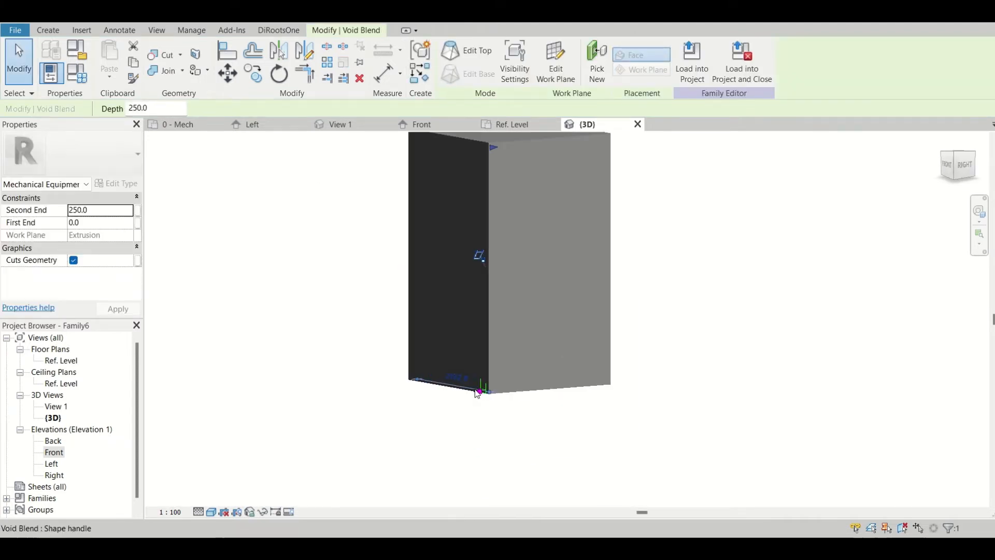
{"action": "left_click", "coordinate": [487, 449]}
{"action": "middle_click_drag", "start_coordinate": [506, 436], "coordinate": [651, 353], "text": "shift"}
{"action": "scroll", "coordinate": [524, 358], "scroll_direction": "up", "scroll_amount": 3}
{"action": "left_click", "coordinate": [524, 362]}
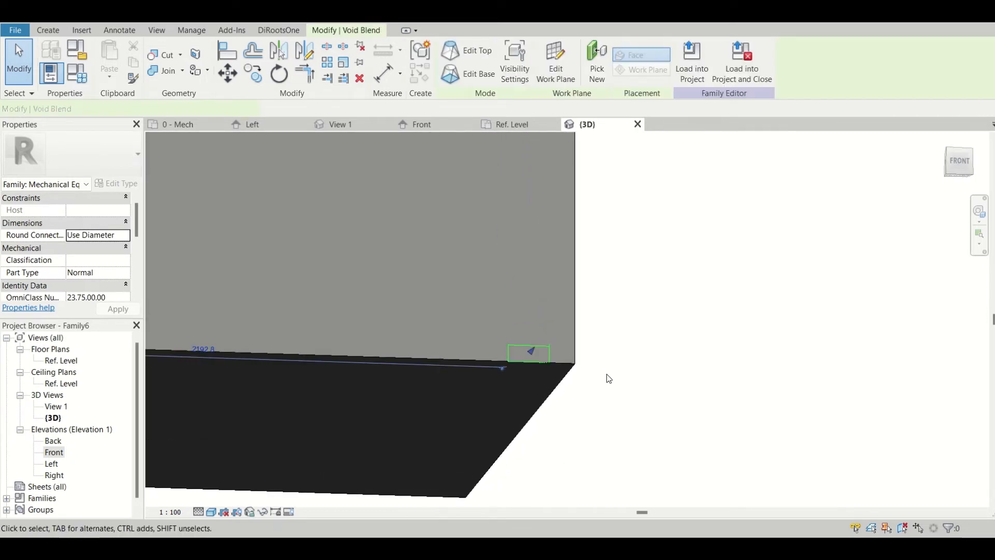
{"action": "middle_click_drag", "start_coordinate": [601, 389], "coordinate": [566, 415], "text": "shift"}
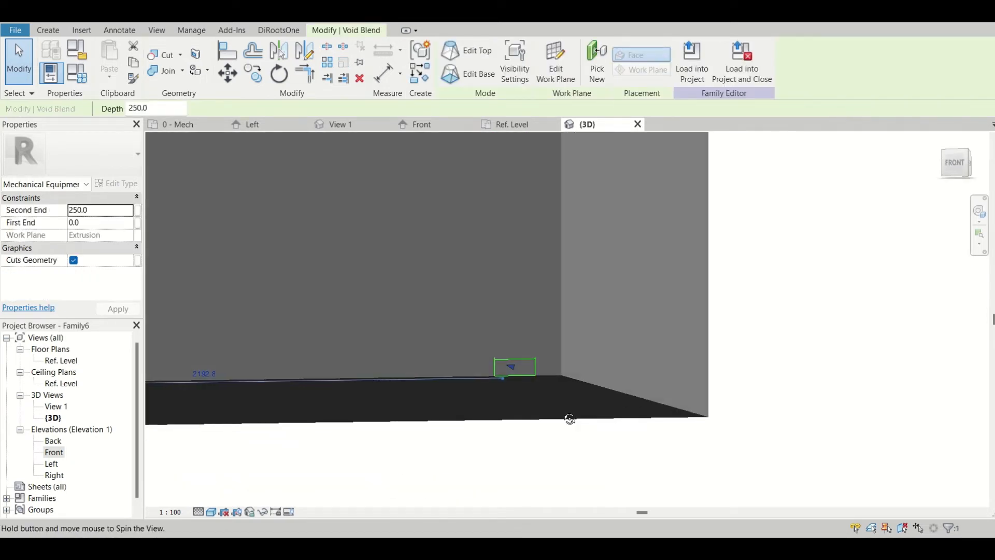
{"action": "double_click", "coordinate": [498, 370]}
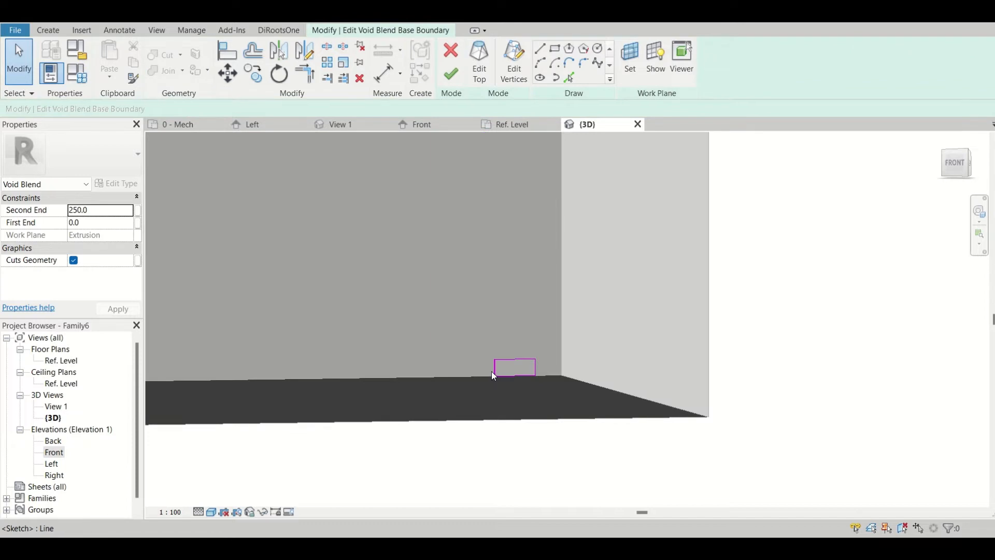
{"action": "left_click", "coordinate": [493, 372]}
{"action": "scroll", "coordinate": [492, 369], "scroll_direction": "up", "scroll_amount": 2}
{"action": "mouse_move", "coordinate": [413, 359]}
{"action": "left_mouse_down"}
{"action": "mouse_move", "coordinate": [402, 358]}
{"action": "mouse_move", "coordinate": [473, 350]}
{"action": "mouse_move", "coordinate": [477, 309]}
{"action": "left_mouse_up"}
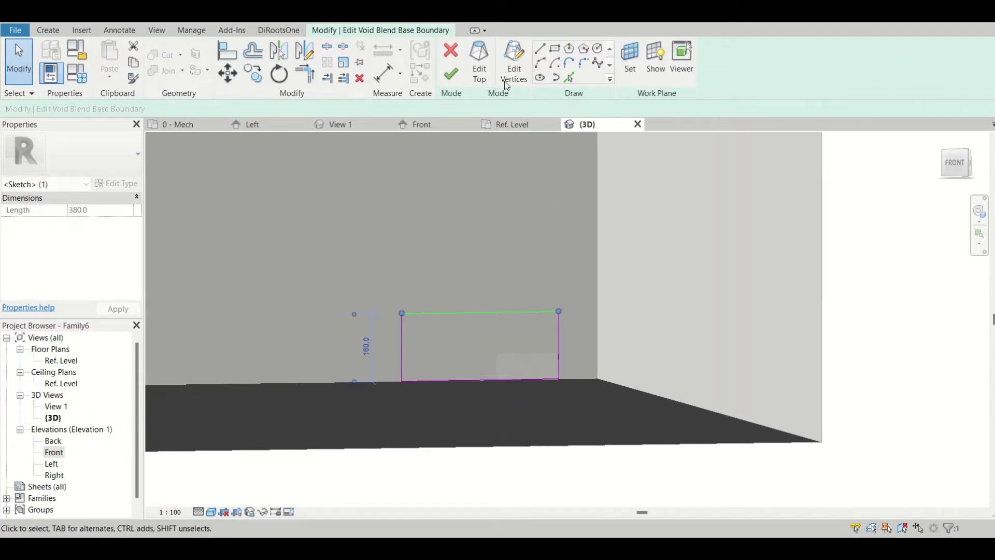
{"action": "left_click", "coordinate": [451, 74]}
{"action": "scroll", "coordinate": [776, 375], "scroll_direction": "down", "scroll_amount": 2}
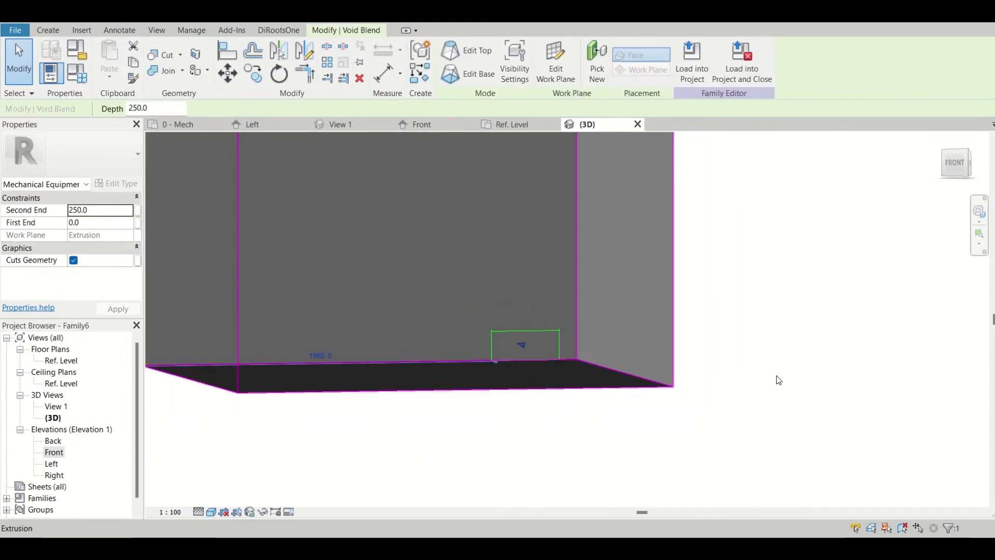
{"action": "left_click", "coordinate": [782, 376]}
Step: Turn the 3D view to face the box's right side and display it in wireframe
{"action": "middle_click_drag", "start_coordinate": [782, 377], "coordinate": [646, 379], "text": "shift"}
{"action": "scroll", "coordinate": [646, 379], "scroll_direction": "down", "scroll_amount": 4}
{"action": "middle_click_drag", "start_coordinate": [613, 254], "coordinate": [529, 357]}
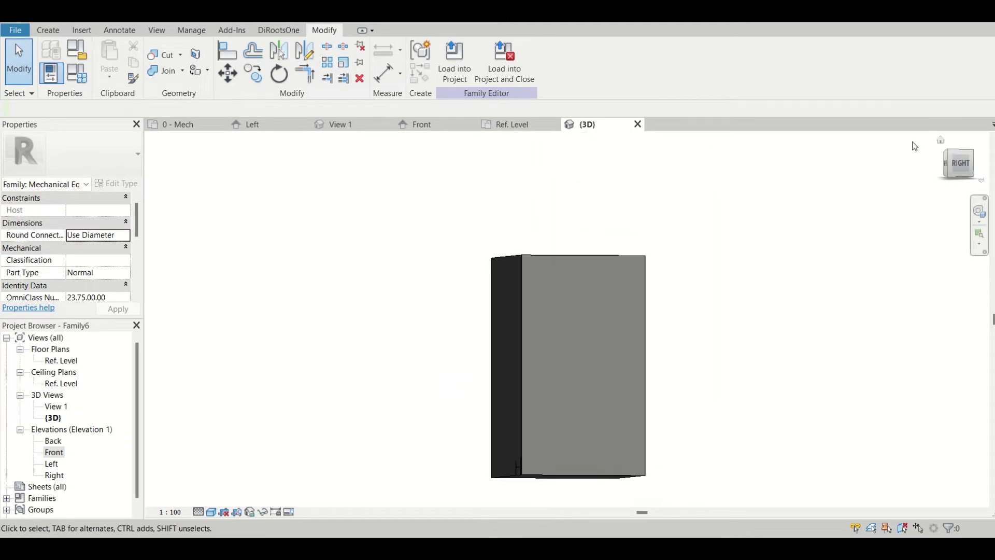
{"action": "left_click", "coordinate": [965, 167]}
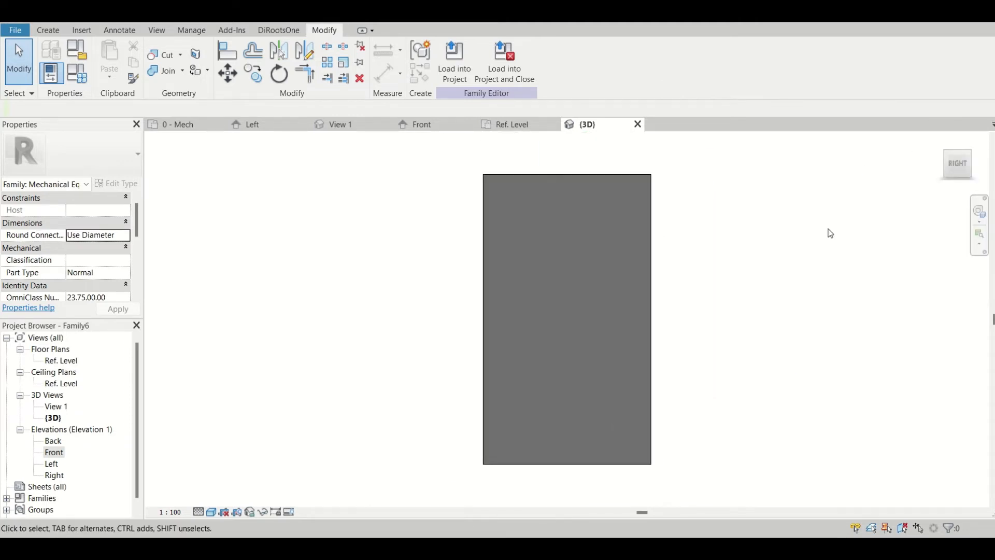
{"action": "key", "text": "w"}
{"action": "key", "text": "f"}
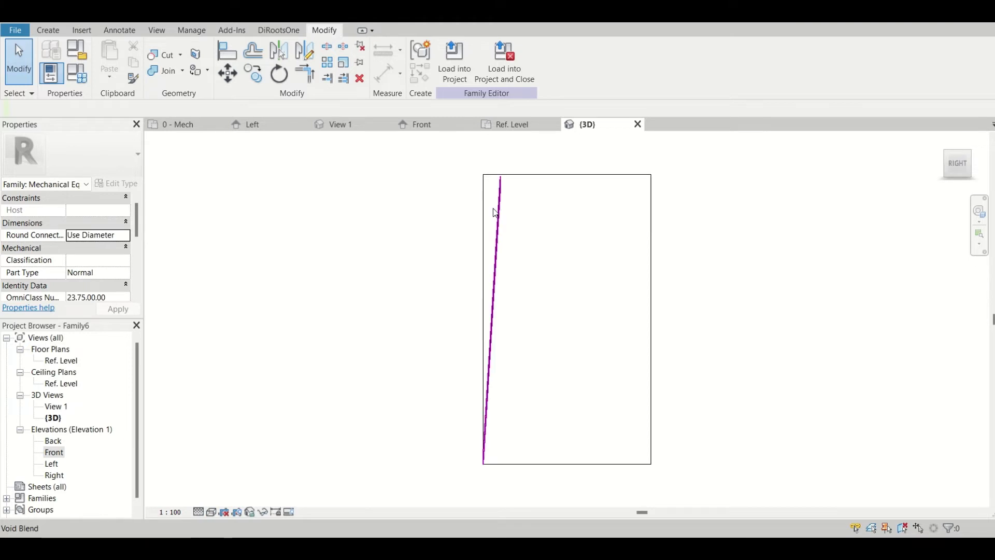
Step: Stretch the circular end of the void blend to the box's back face, to a depth of about 2444 mm
{"action": "left_click", "coordinate": [497, 207]}
{"action": "left_click_drag", "start_coordinate": [505, 186], "coordinate": [655, 234]}
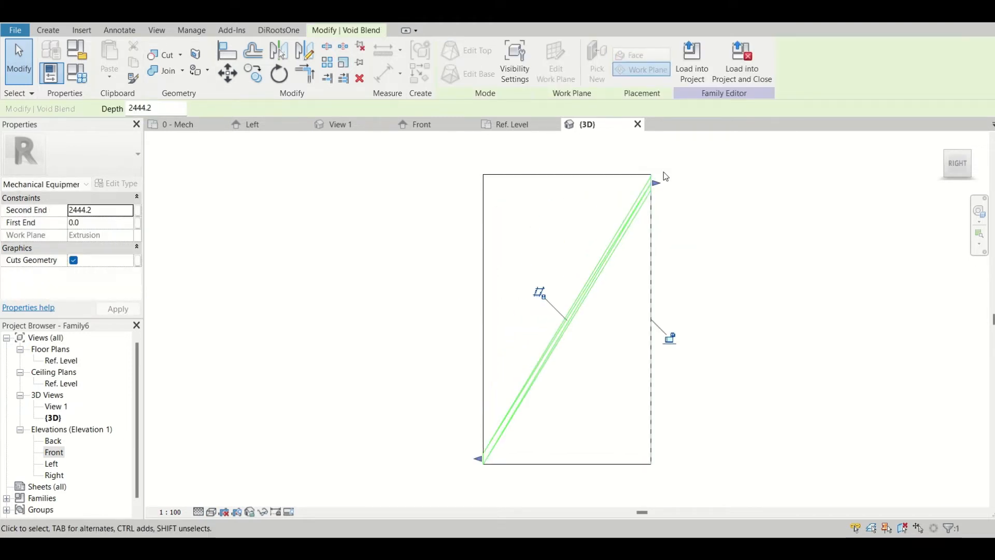
{"action": "scroll", "coordinate": [663, 173], "scroll_direction": "up", "scroll_amount": 5}
{"action": "scroll", "coordinate": [618, 203], "scroll_direction": "up", "scroll_amount": 1}
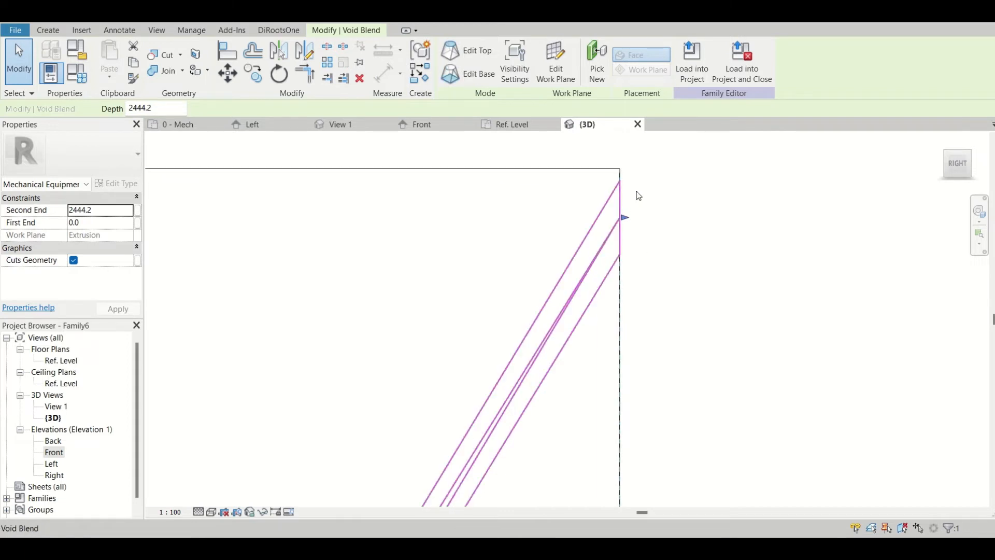
Step: Check both ends of the void blend against the box faces and return the 3D view to shaded display
{"action": "scroll", "coordinate": [647, 207], "scroll_direction": "down", "scroll_amount": 3}
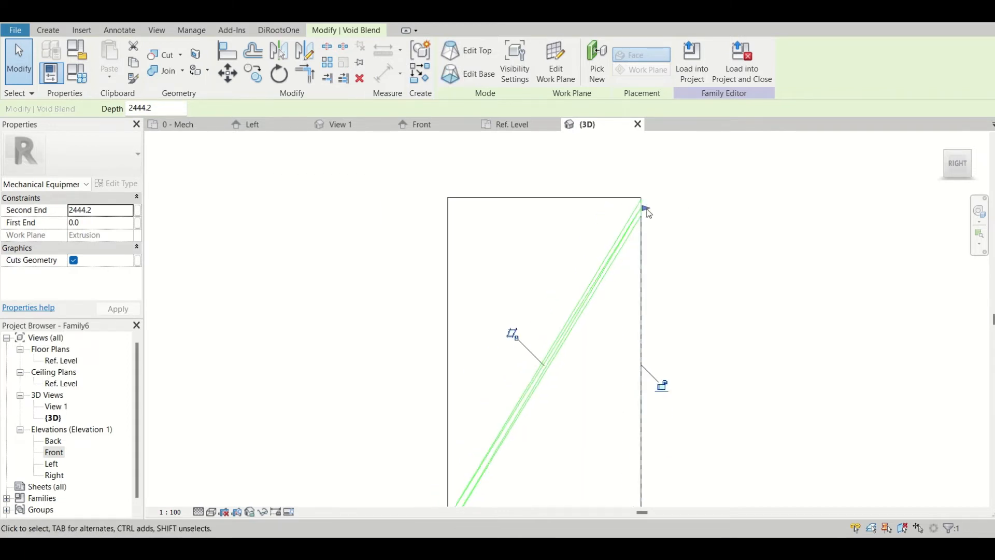
{"action": "scroll", "coordinate": [474, 441], "scroll_direction": "up", "scroll_amount": 1}
{"action": "scroll", "coordinate": [481, 447], "scroll_direction": "up", "scroll_amount": 1}
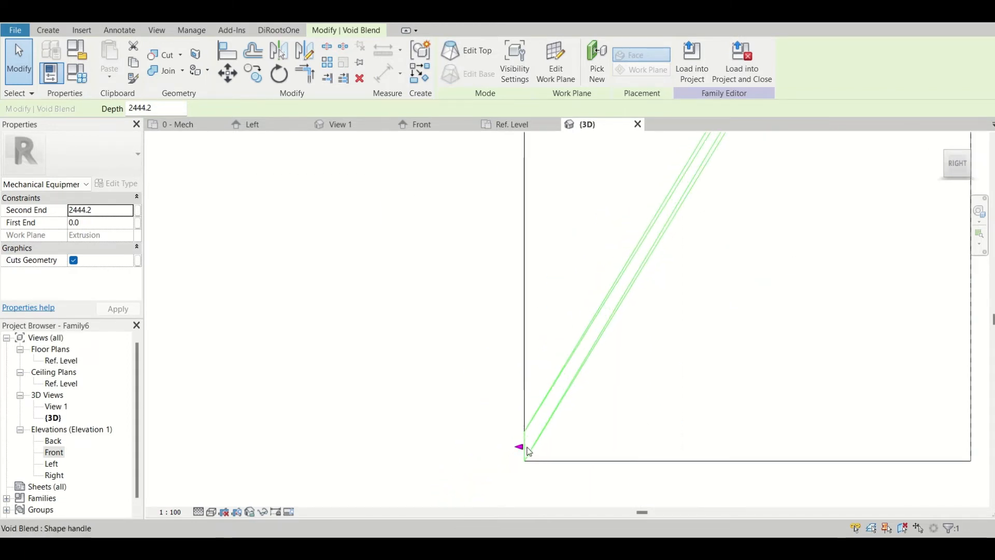
{"action": "scroll", "coordinate": [519, 451], "scroll_direction": "down", "scroll_amount": 3}
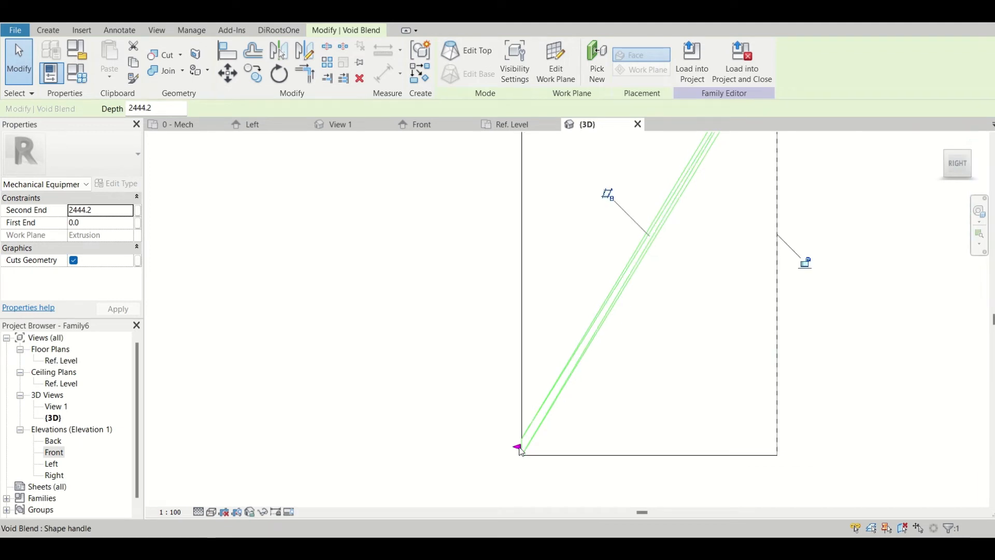
{"action": "left_click", "coordinate": [418, 342]}
{"action": "mouse_move", "coordinate": [485, 388]}
{"action": "middle_mouse_down", "text": "shift"}
{"action": "mouse_move", "coordinate": [674, 398]}
{"action": "mouse_move", "coordinate": [631, 397]}
{"action": "mouse_move", "coordinate": [515, 328]}
{"action": "middle_mouse_up", "text": "shift"}
{"action": "key", "text": "s"}
{"action": "key", "text": "d"}
{"action": "scroll", "coordinate": [560, 407], "scroll_direction": "up", "scroll_amount": 2}
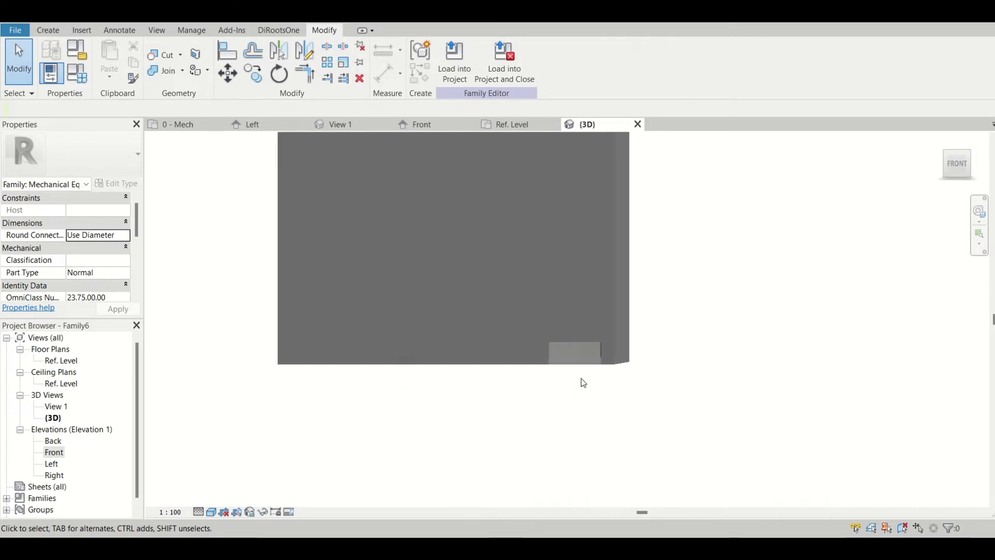
Step: Stretch the circular end of the void blend past the box's back face to a depth of about 2670 mm
{"action": "mouse_move", "coordinate": [583, 383]}
{"action": "middle_mouse_down", "text": "shift"}
{"action": "mouse_move", "coordinate": [566, 296]}
{"action": "mouse_move", "coordinate": [555, 375]}
{"action": "mouse_move", "coordinate": [378, 404]}
{"action": "mouse_move", "coordinate": [393, 373]}
{"action": "middle_mouse_up", "text": "shift"}
{"action": "scroll", "coordinate": [394, 372], "scroll_direction": "down", "scroll_amount": 4}
{"action": "middle_click_drag", "start_coordinate": [454, 319], "coordinate": [549, 477]}
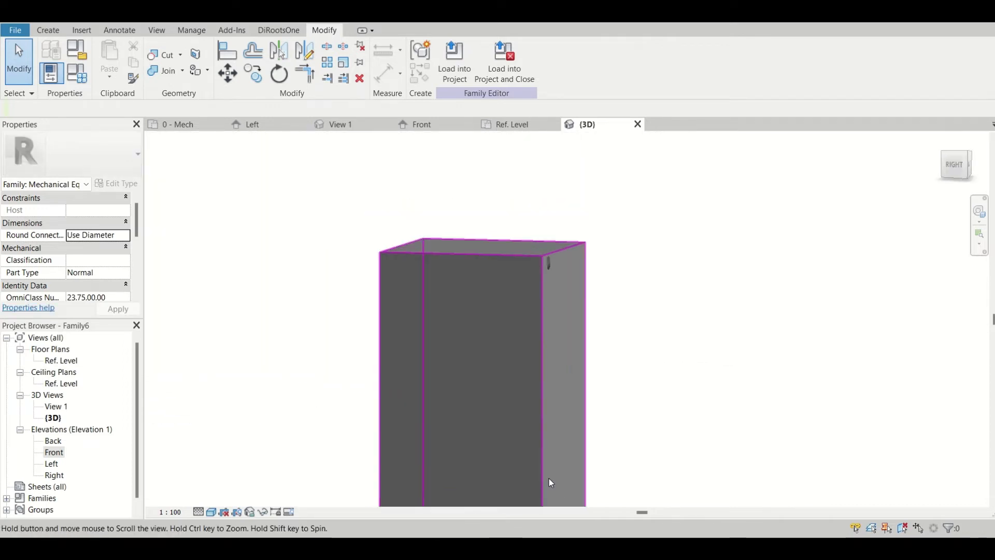
{"action": "scroll", "coordinate": [564, 250], "scroll_direction": "up", "scroll_amount": 2}
{"action": "scroll", "coordinate": [511, 266], "scroll_direction": "up", "scroll_amount": 5}
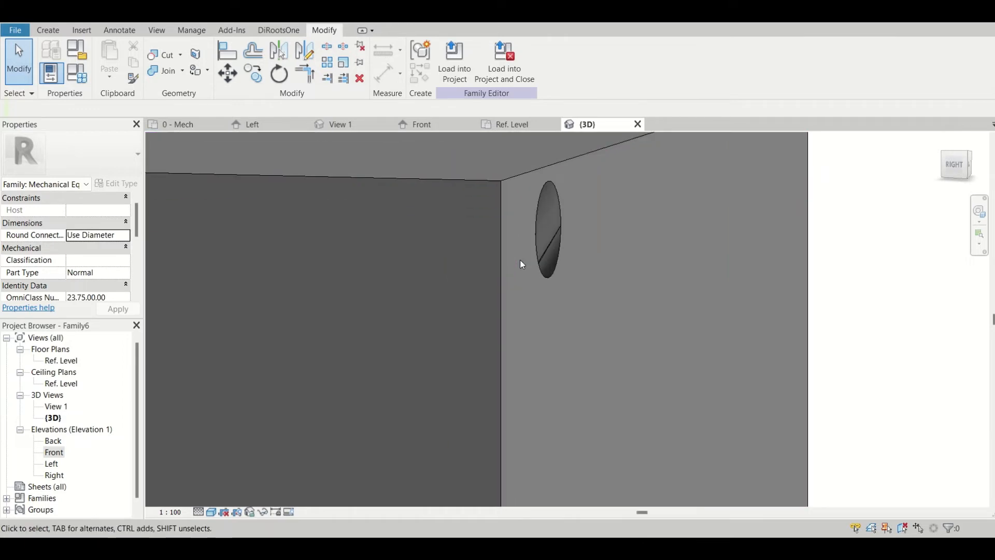
{"action": "left_click", "coordinate": [537, 248]}
{"action": "scroll", "coordinate": [542, 249], "scroll_direction": "down", "scroll_amount": 3}
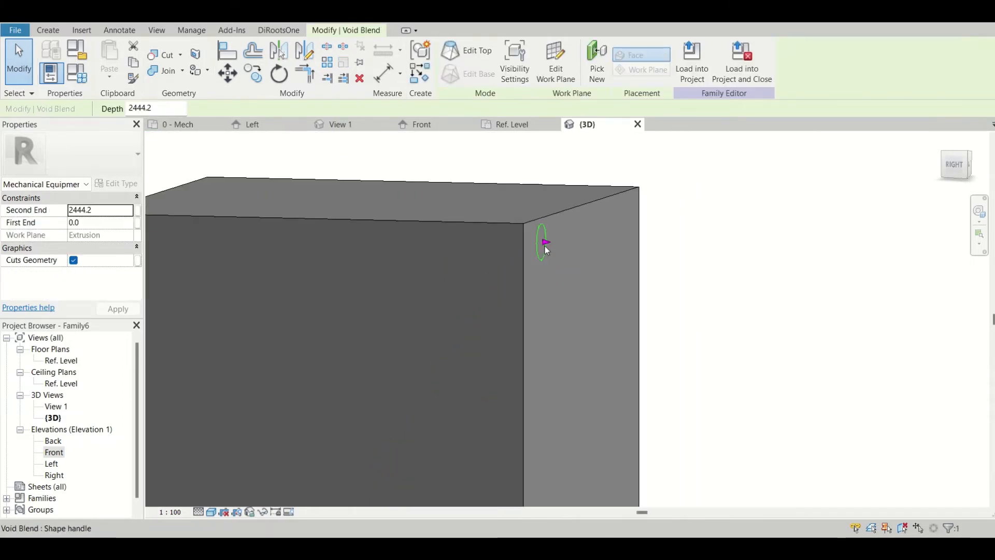
{"action": "left_click_drag", "start_coordinate": [545, 250], "coordinate": [579, 322]}
{"action": "scroll", "coordinate": [579, 322], "scroll_direction": "down", "scroll_amount": 1}
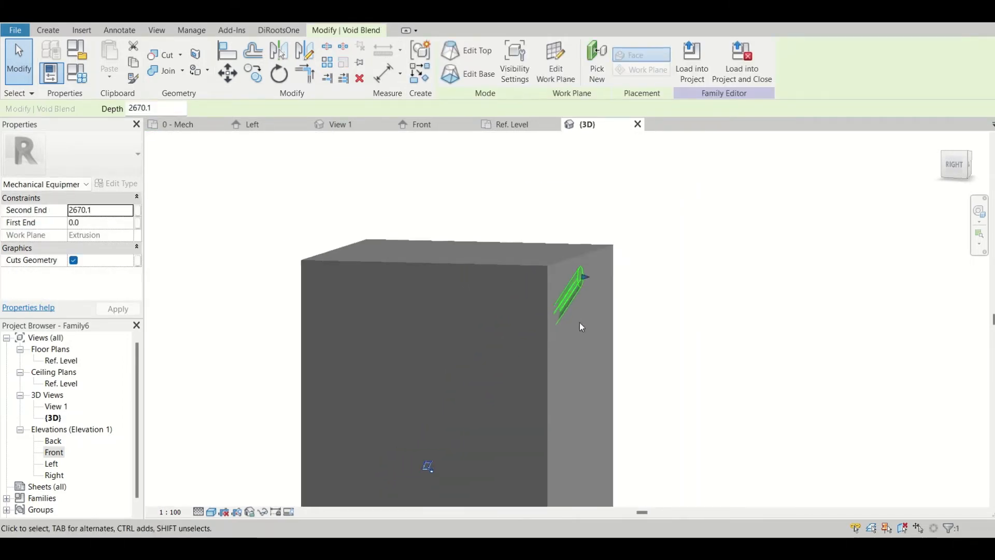
{"action": "scroll", "coordinate": [579, 322], "scroll_direction": "down", "scroll_amount": 3}
{"action": "left_click", "coordinate": [684, 331]}
Step: Edit the void blend's base boundary, raising the rectangle to about 540 mm high and widening it on both sides, and finish the sketch
{"action": "middle_click_drag", "start_coordinate": [701, 340], "coordinate": [802, 71]}
{"action": "scroll", "coordinate": [710, 265], "scroll_direction": "down", "scroll_amount": 1}
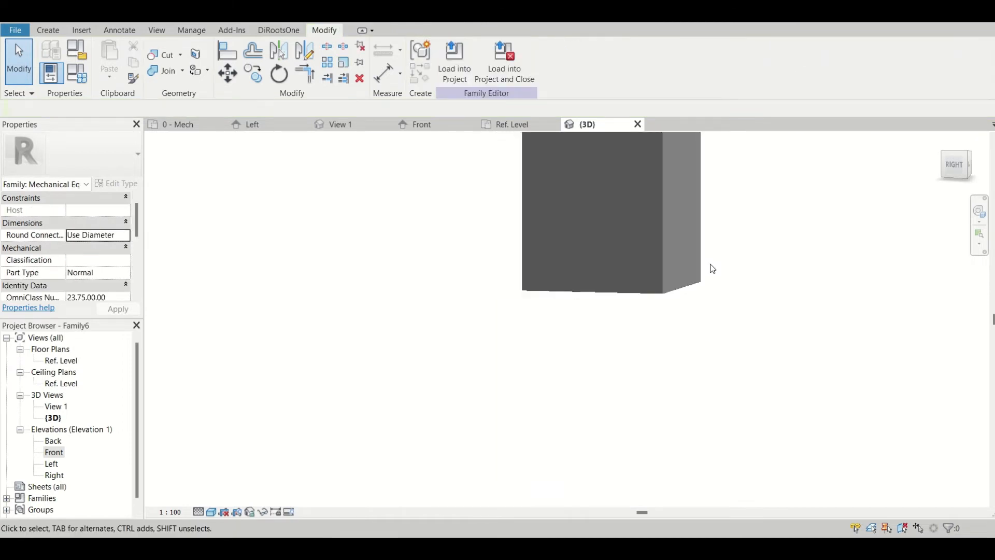
{"action": "middle_click_drag", "start_coordinate": [582, 377], "coordinate": [684, 278], "text": "shift"}
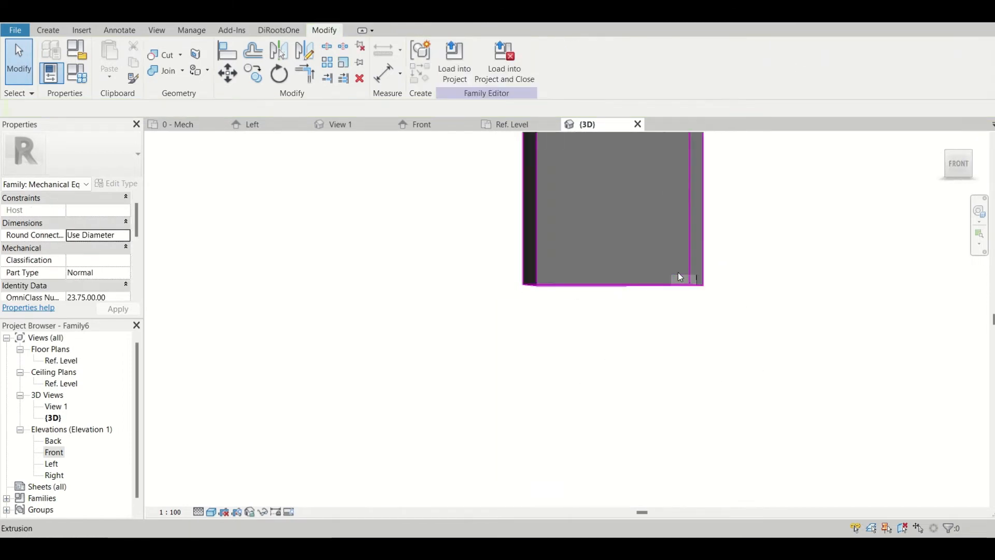
{"action": "left_click", "coordinate": [680, 277]}
{"action": "left_click", "coordinate": [671, 272]}
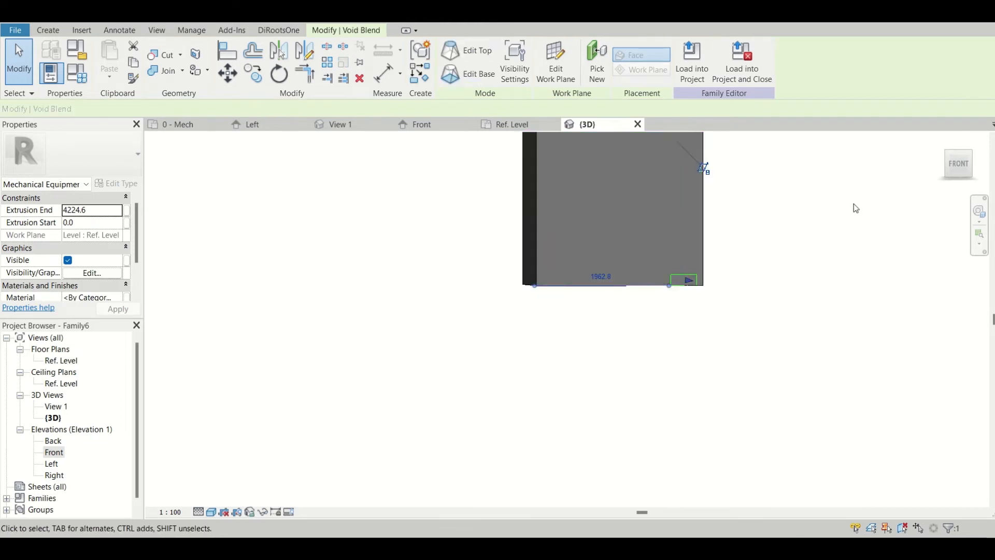
{"action": "left_click", "coordinate": [963, 166]}
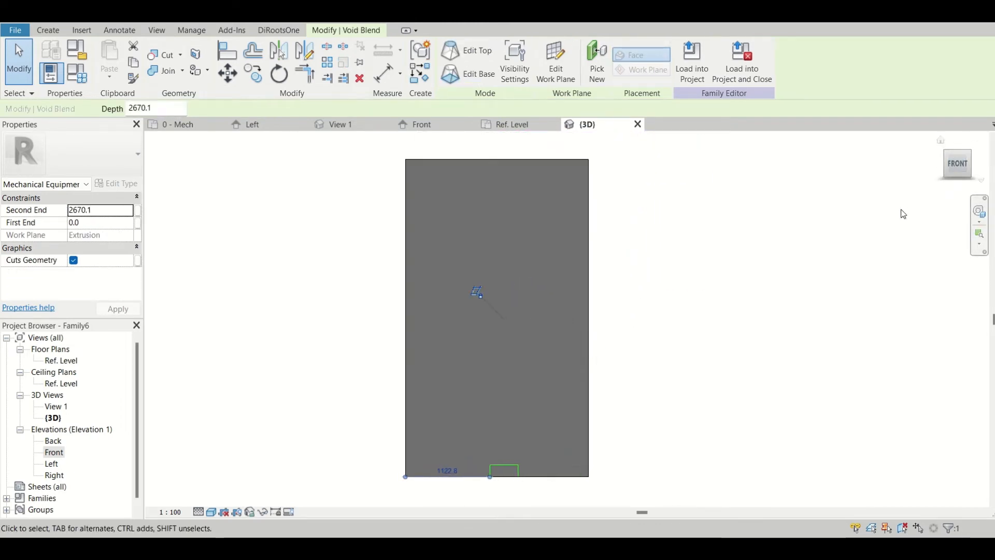
{"action": "double_click", "coordinate": [507, 475]}
{"action": "left_click_drag", "start_coordinate": [498, 462], "coordinate": [499, 405]}
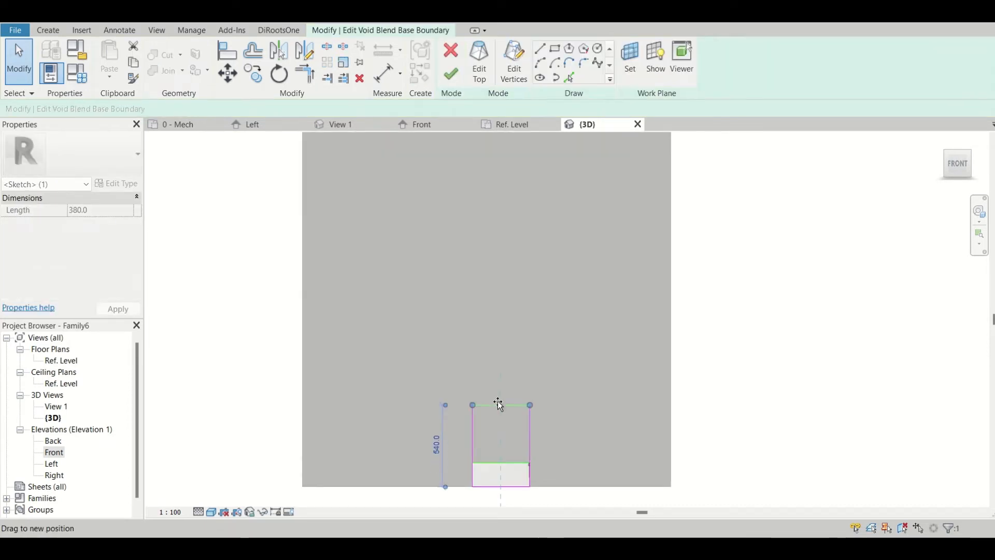
{"action": "left_click", "coordinate": [530, 443]}
{"action": "left_click_drag", "start_coordinate": [529, 442], "coordinate": [572, 438]}
{"action": "left_click", "coordinate": [471, 421]}
{"action": "left_click_drag", "start_coordinate": [471, 423], "coordinate": [418, 430]}
{"action": "left_click", "coordinate": [450, 74]}
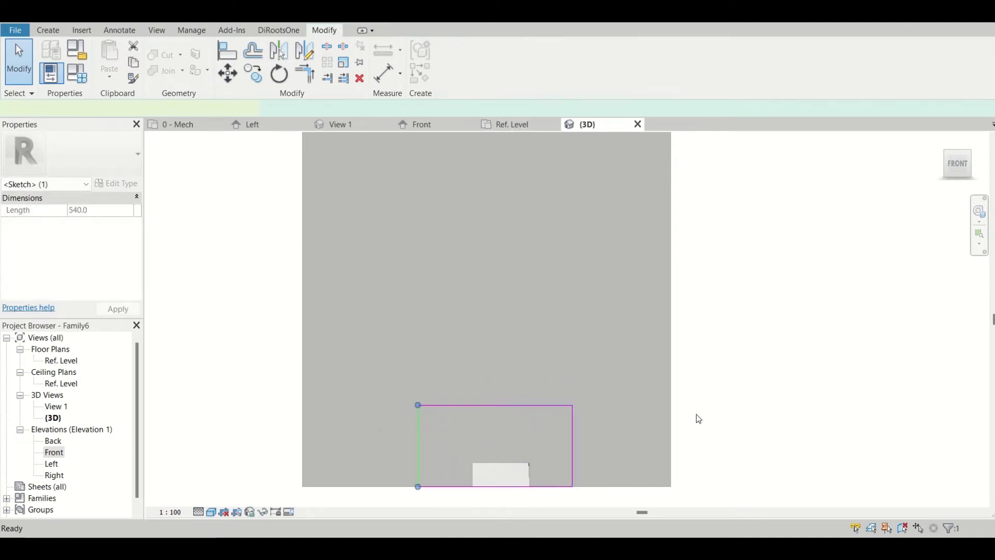
{"action": "left_click", "coordinate": [839, 438]}
Step: Inspect the circular opening on the box's back face and the selected void blend's path through the box
{"action": "middle_click_drag", "start_coordinate": [828, 410], "coordinate": [415, 355], "text": "shift"}
{"action": "scroll", "coordinate": [521, 389], "scroll_direction": "down", "scroll_amount": 3}
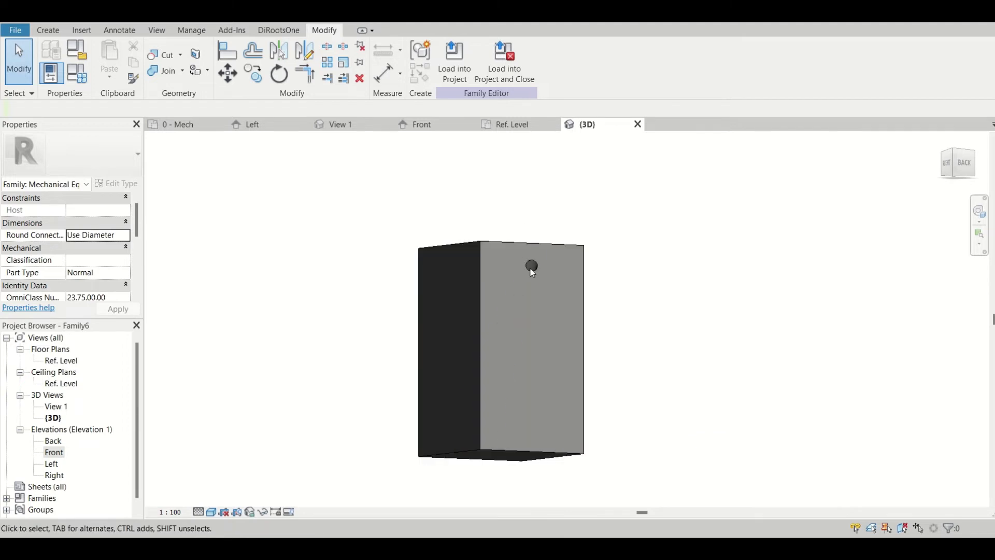
{"action": "left_click", "coordinate": [533, 269]}
{"action": "middle_click_drag", "start_coordinate": [533, 269], "coordinate": [710, 418], "text": "shift"}
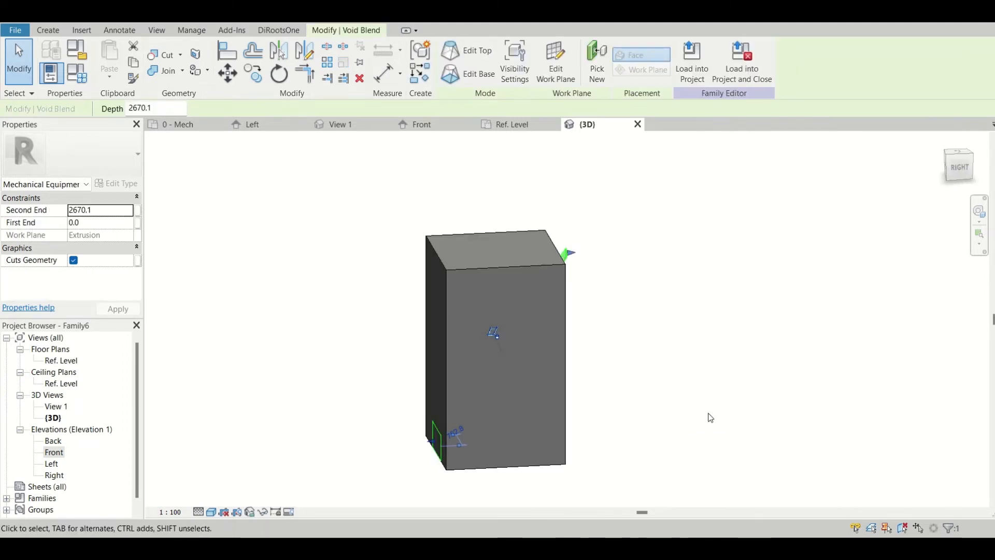
{"action": "left_click", "coordinate": [710, 418]}
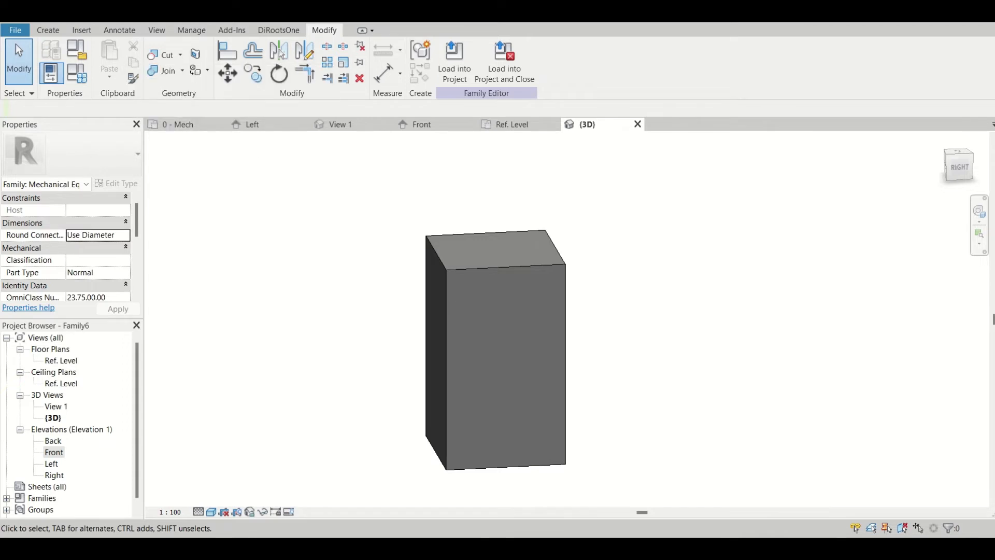
{"action": "left_click", "coordinate": [45, 31]}
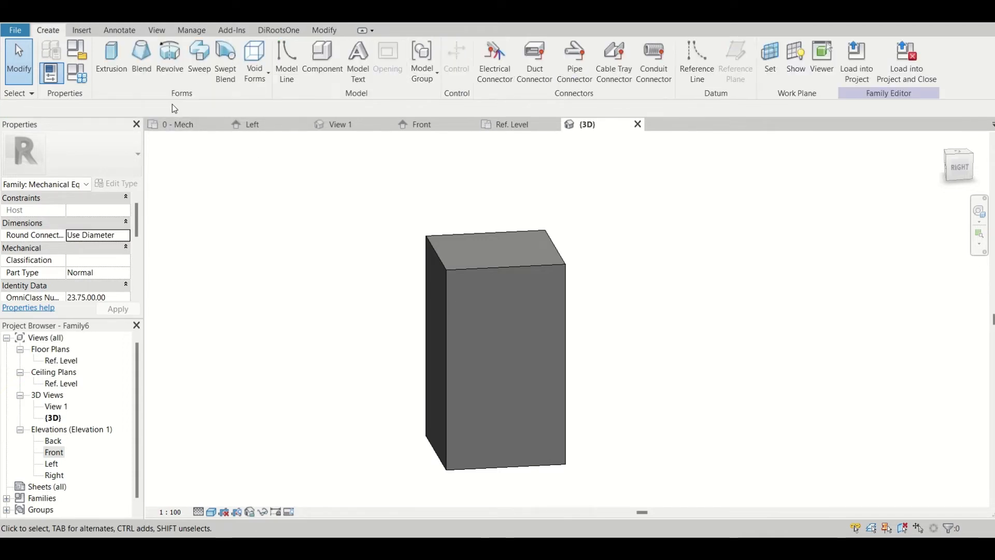
{"action": "left_click", "coordinate": [254, 65]}
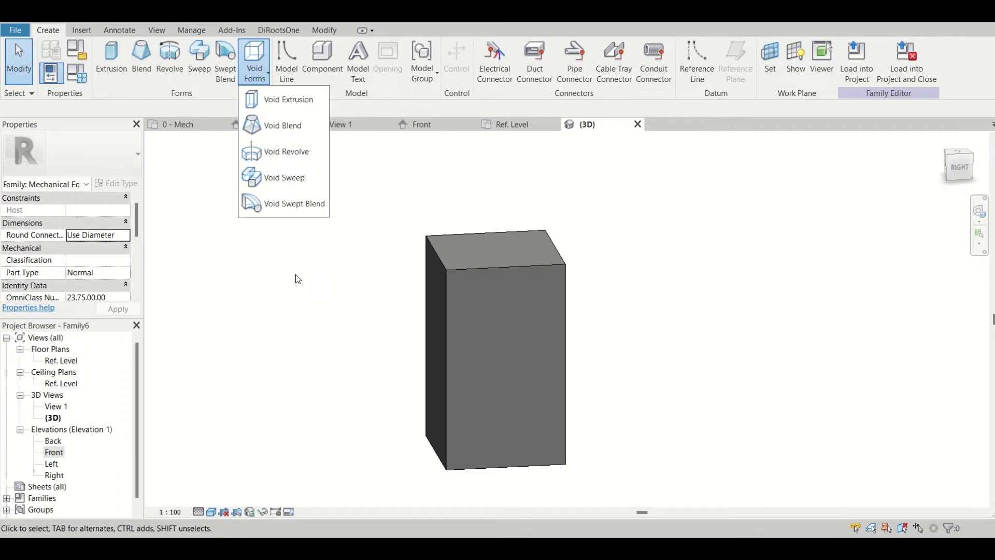
{"action": "left_click", "coordinate": [337, 457]}
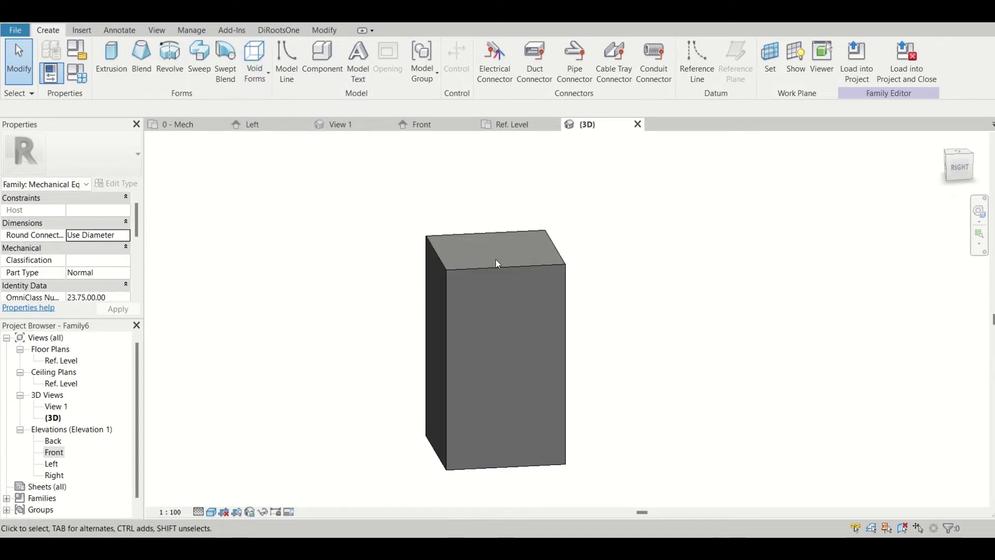
{"action": "middle_click_drag", "start_coordinate": [495, 259], "coordinate": [540, 395], "text": "shift"}
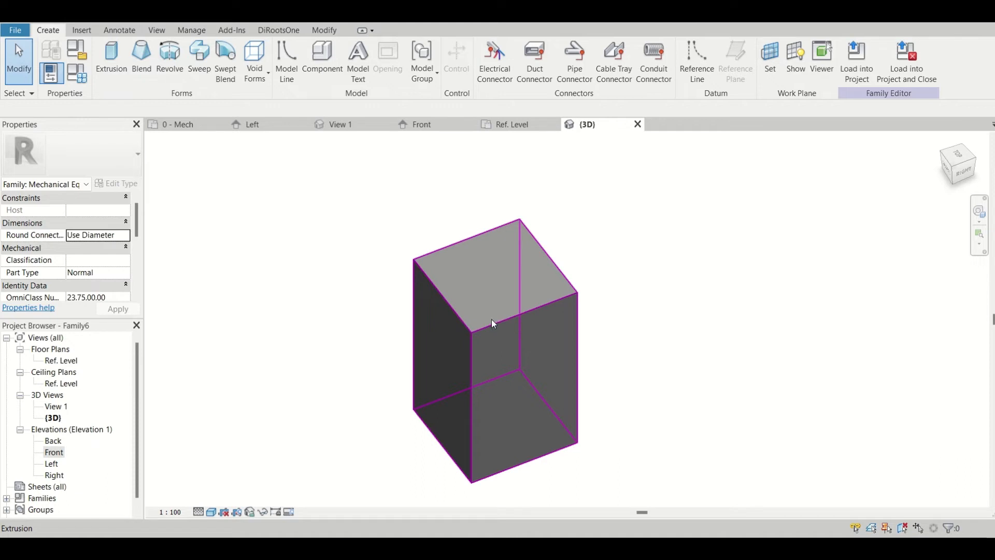
{"action": "scroll", "coordinate": [491, 320], "scroll_direction": "down", "scroll_amount": 1}
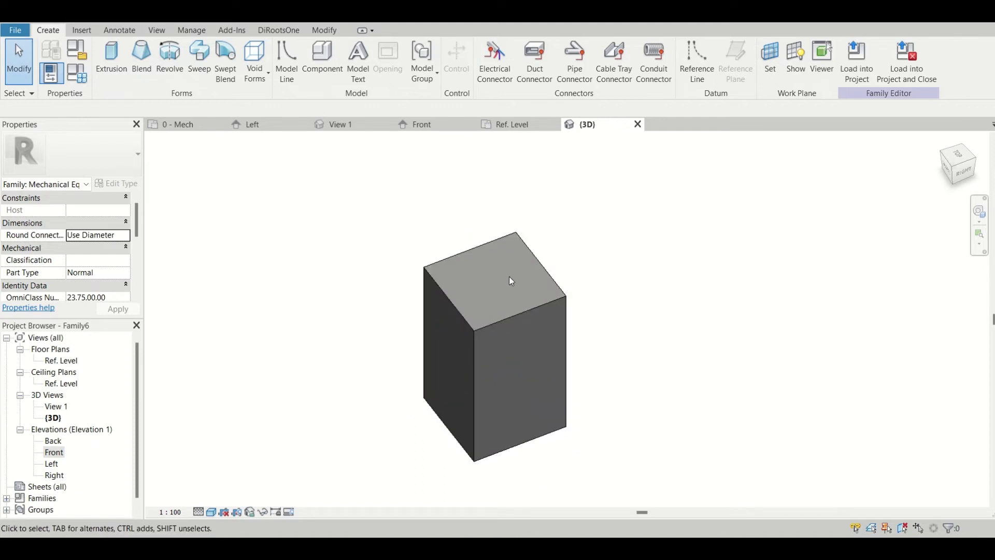
{"action": "middle_click_drag", "start_coordinate": [509, 276], "coordinate": [511, 357], "text": "shift"}
{"action": "scroll", "coordinate": [500, 269], "scroll_direction": "up", "scroll_amount": 2}
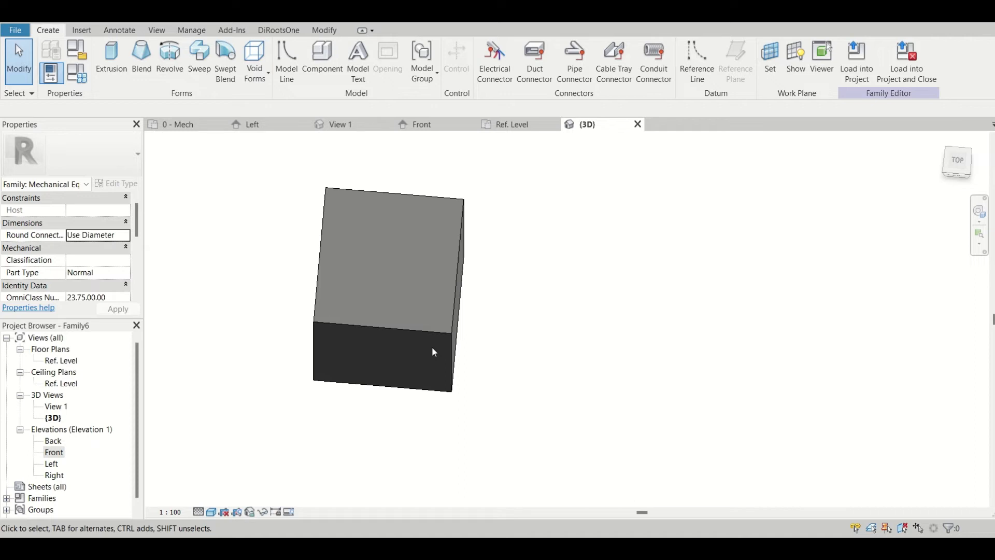
{"action": "middle_click_drag", "start_coordinate": [472, 322], "coordinate": [359, 198], "text": "shift"}
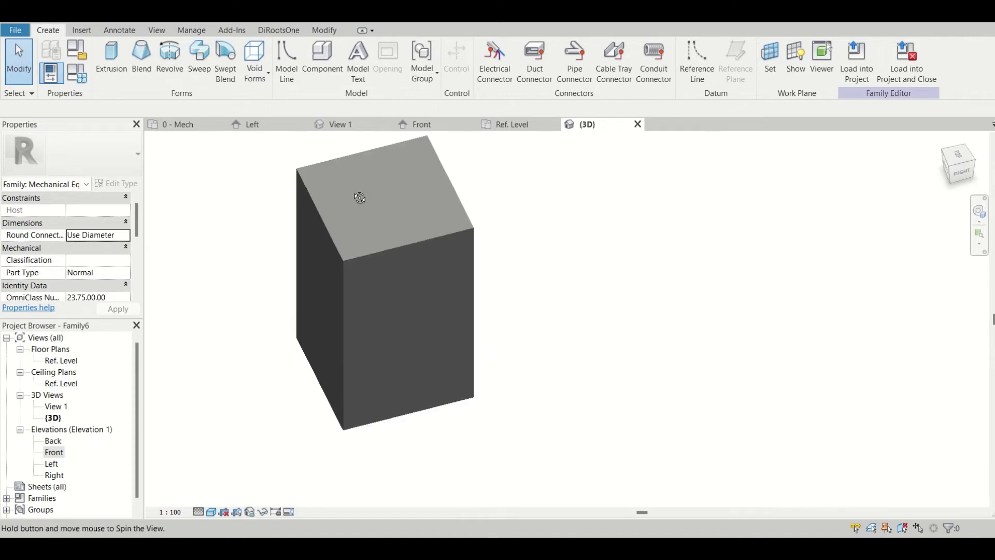
Step: Set the work plane by picking the box's right side face
{"action": "middle_click_drag", "start_coordinate": [407, 249], "coordinate": [487, 266]}
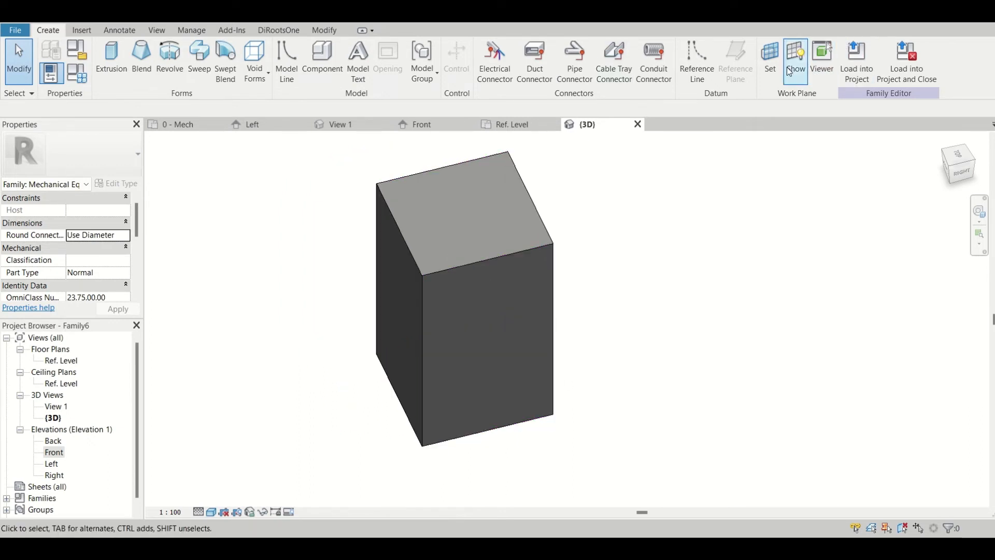
{"action": "left_click", "coordinate": [417, 294]}
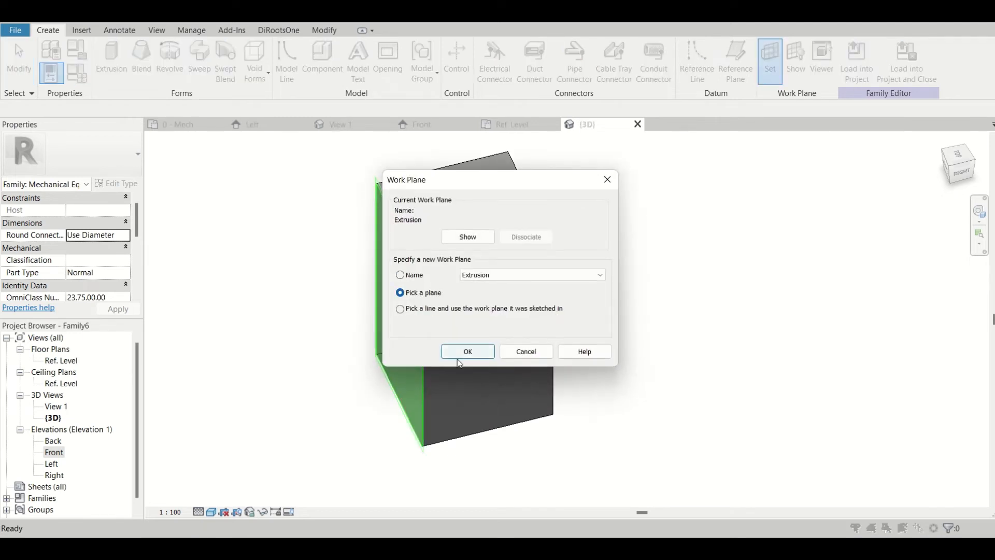
{"action": "left_click", "coordinate": [467, 351]}
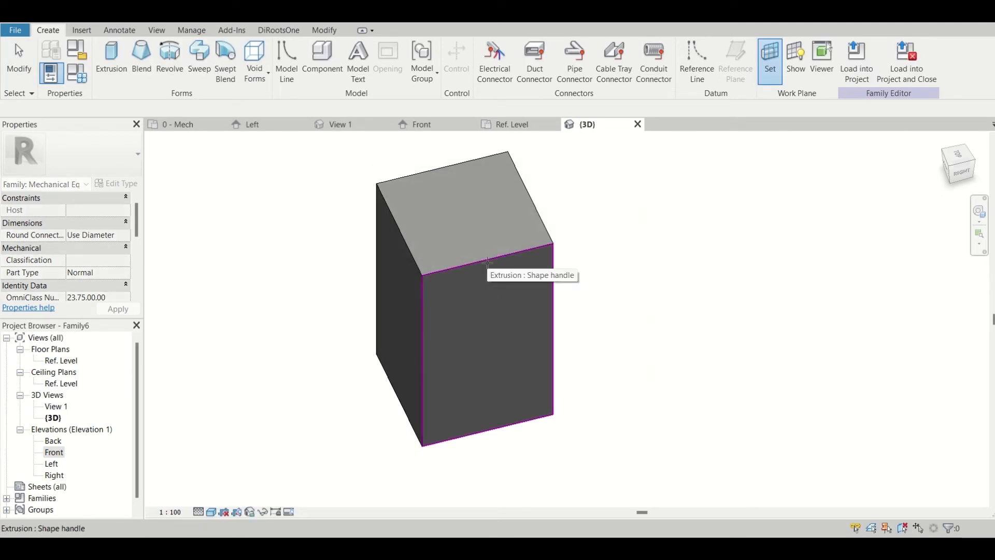
{"action": "left_click", "coordinate": [487, 262]}
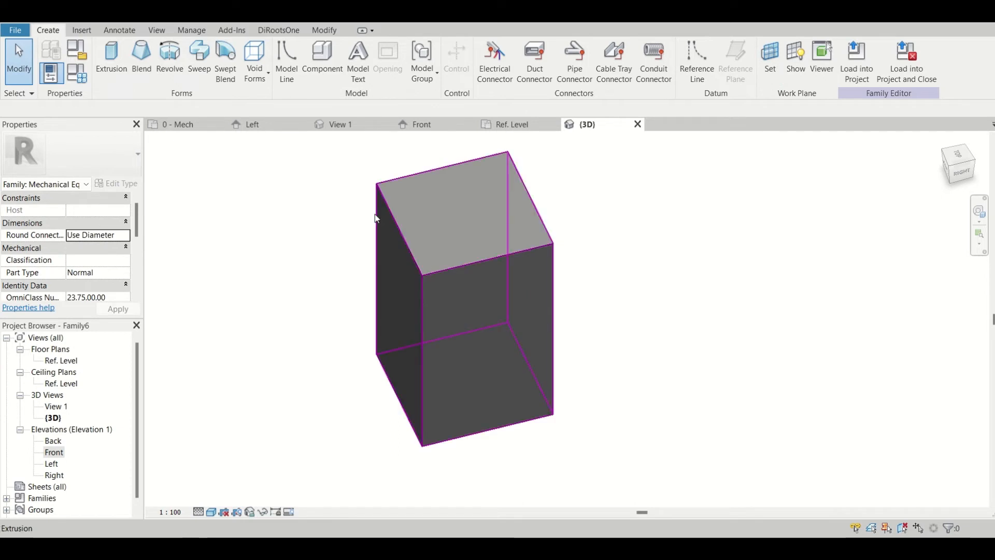
Step: Start a void revolve and draw its vertical axis line, about 4225 mm long, down the middle of the box's right face
{"action": "left_click", "coordinate": [256, 65]}
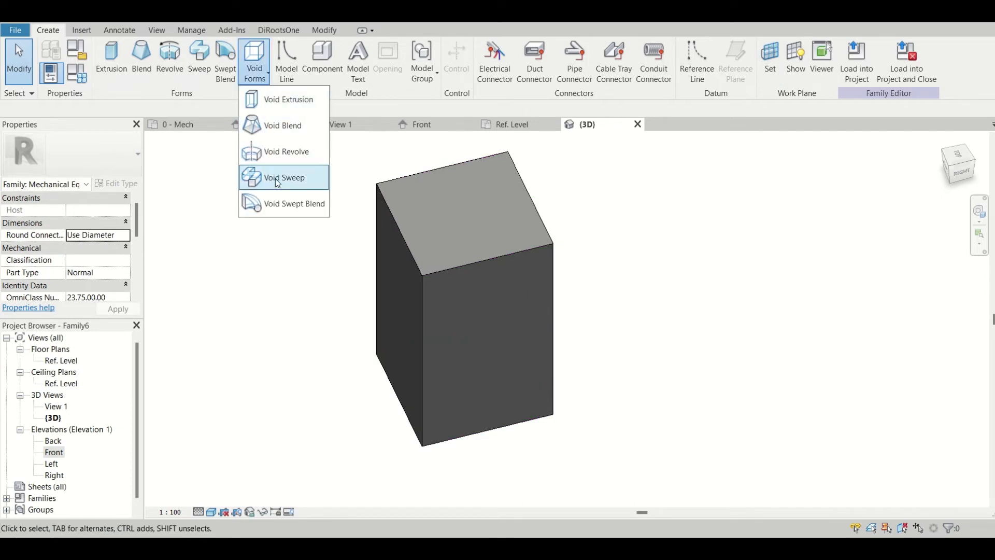
{"action": "left_click", "coordinate": [280, 156]}
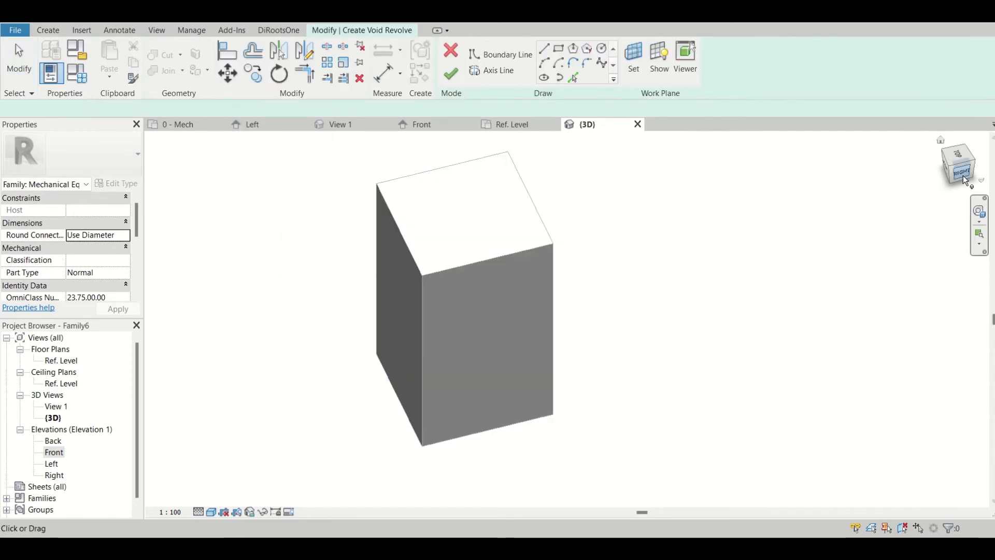
{"action": "left_click", "coordinate": [961, 172]}
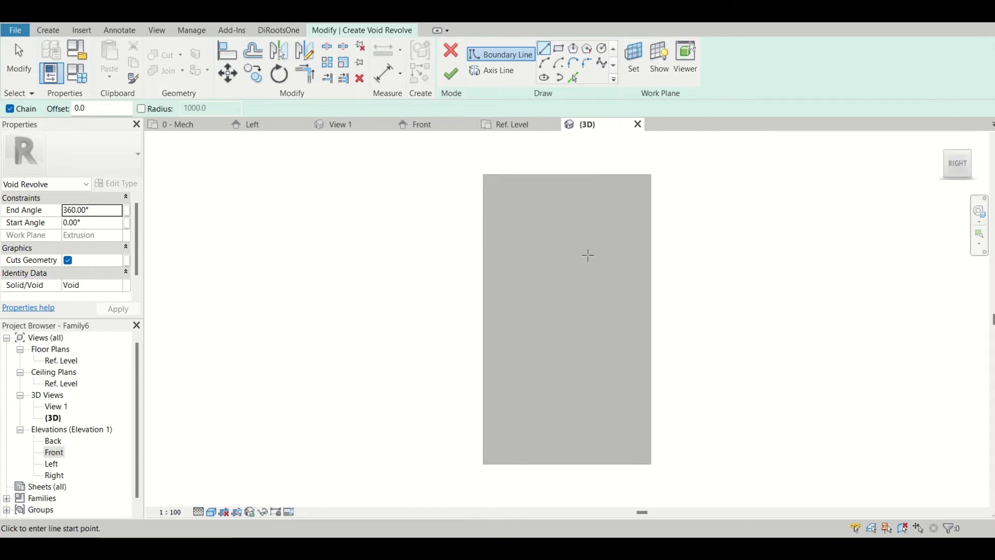
{"action": "left_click", "coordinate": [512, 71]}
{"action": "left_click", "coordinate": [566, 174]}
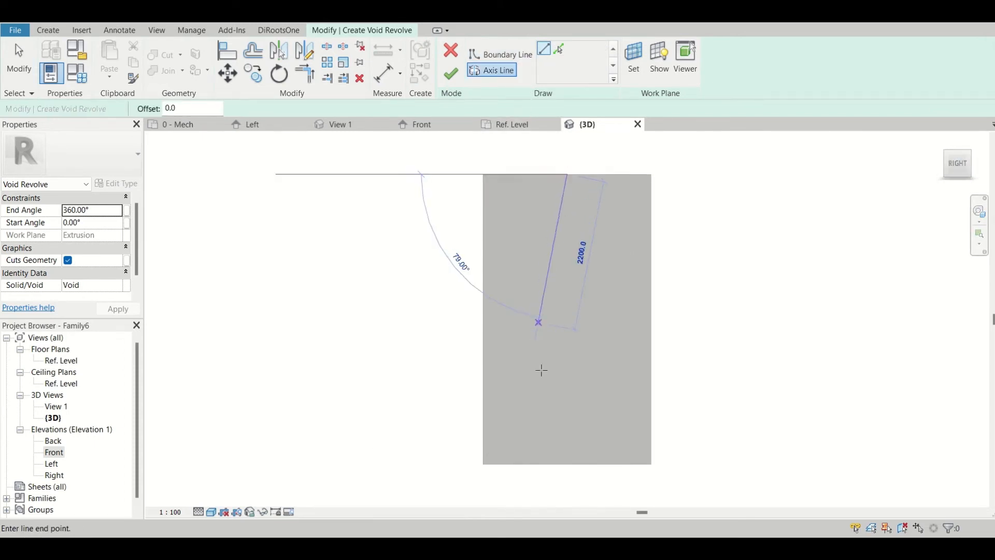
{"action": "left_click", "coordinate": [568, 466]}
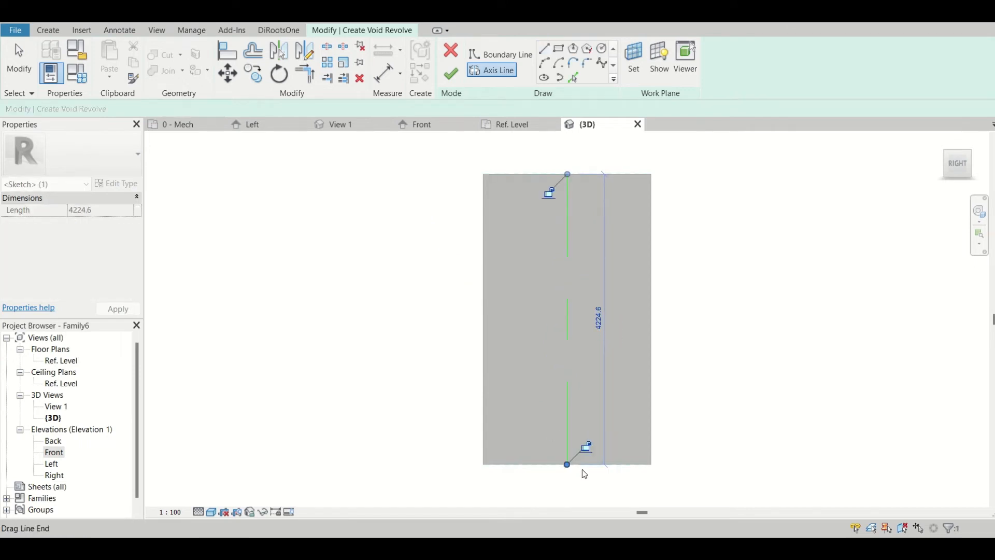
{"action": "left_click", "coordinate": [591, 482]}
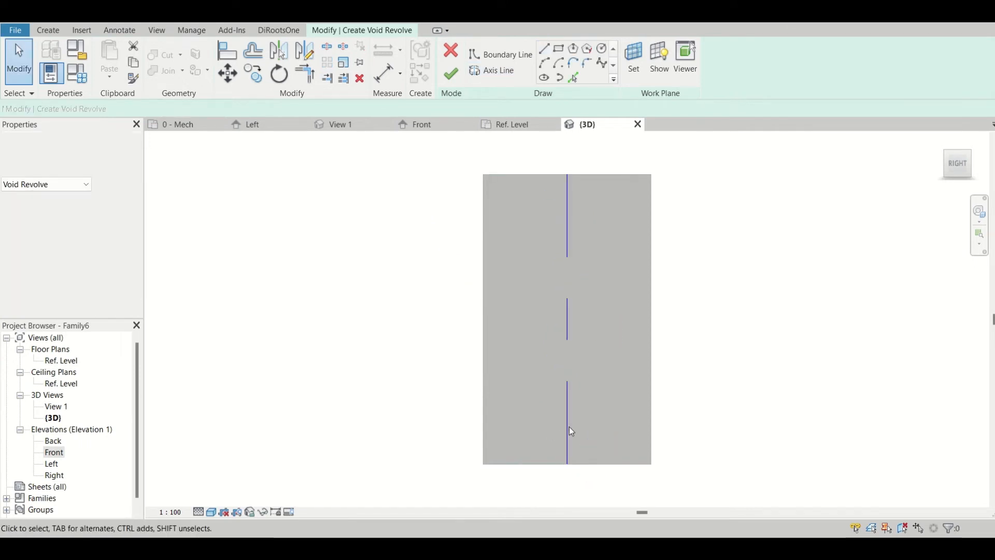
Step: Draw a rectangular boundary about 450 mm wide and 4225 mm high against the axis line and finish the void revolve
{"action": "left_click", "coordinate": [558, 49]}
{"action": "left_click", "coordinate": [567, 175]}
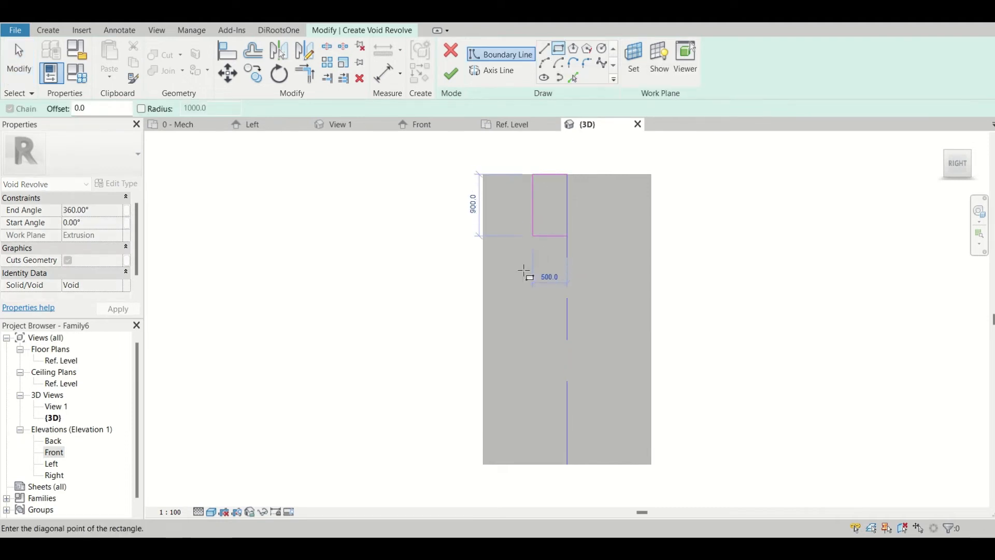
{"action": "scroll", "coordinate": [534, 434], "scroll_direction": "up", "scroll_amount": 3}
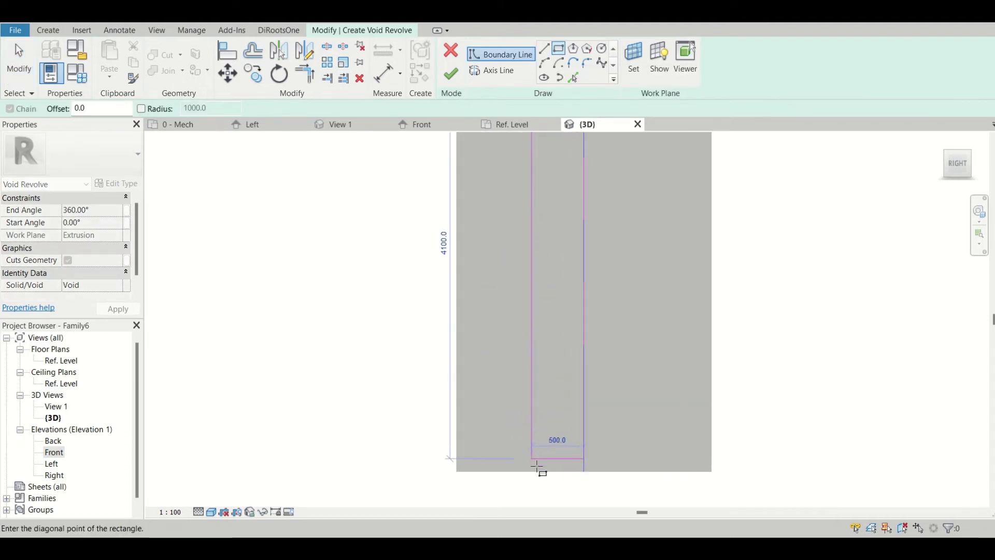
{"action": "left_click", "coordinate": [537, 471]}
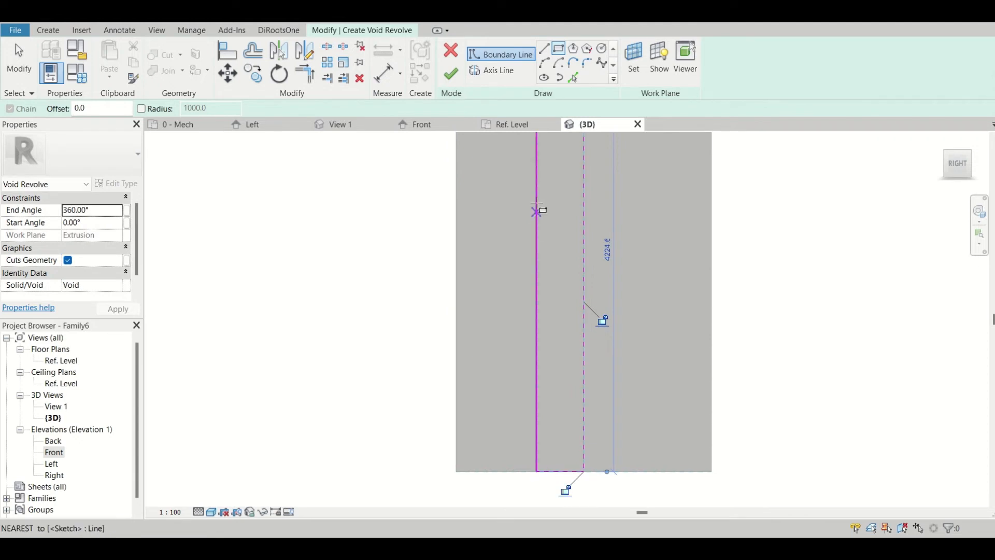
{"action": "scroll", "coordinate": [540, 207], "scroll_direction": "down", "scroll_amount": 3}
{"action": "middle_click_drag", "start_coordinate": [545, 227], "coordinate": [545, 321]}
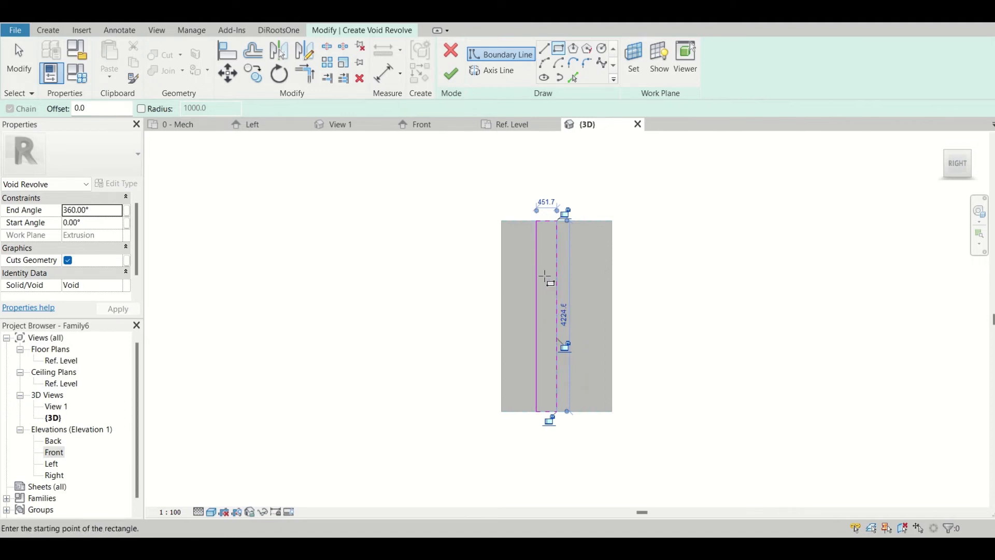
{"action": "key", "text": "Escape"}
{"action": "scroll", "coordinate": [545, 278], "scroll_direction": "up", "scroll_amount": 2}
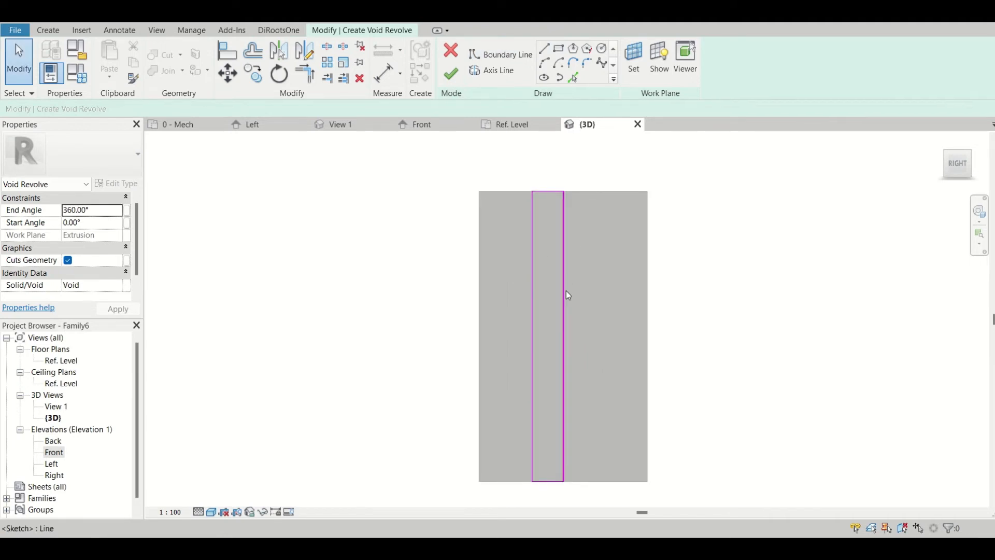
{"action": "left_click", "coordinate": [443, 77]}
{"action": "middle_click_drag", "start_coordinate": [635, 303], "coordinate": [755, 339], "text": "shift"}
{"action": "left_click", "coordinate": [675, 231]}
{"action": "middle_click_drag", "start_coordinate": [676, 231], "coordinate": [716, 366], "text": "shift"}
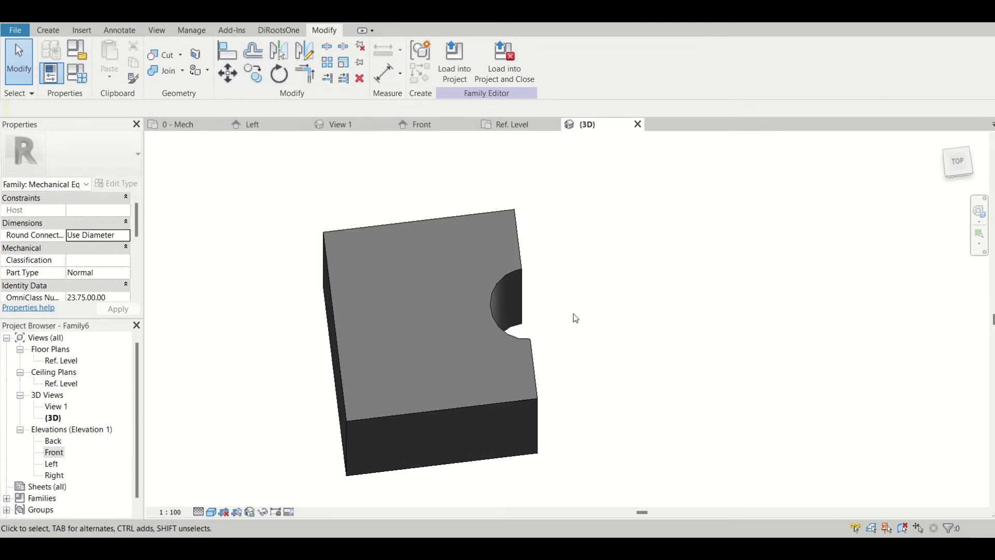
Step: Edit the void revolve's sketch, moving the vertical boundary line farther from the axis to widen the cut, and finish it
{"action": "left_click", "coordinate": [495, 296]}
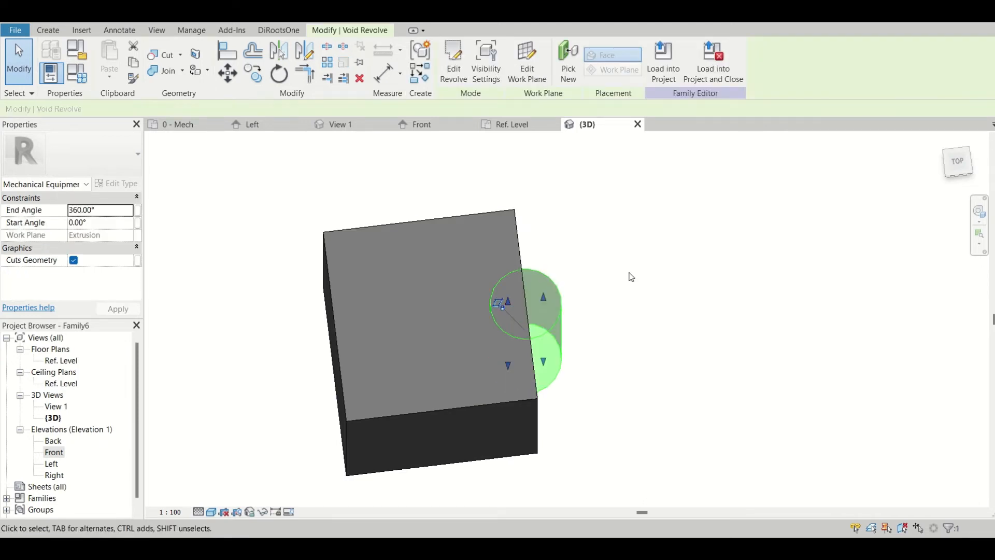
{"action": "double_click", "coordinate": [548, 278]}
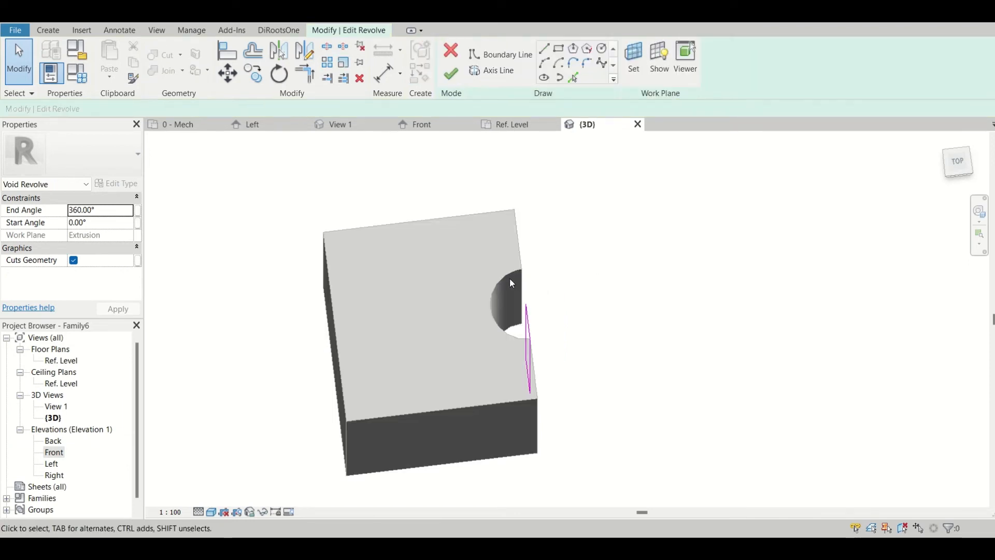
{"action": "middle_click_drag", "start_coordinate": [526, 326], "coordinate": [319, 182], "text": "shift"}
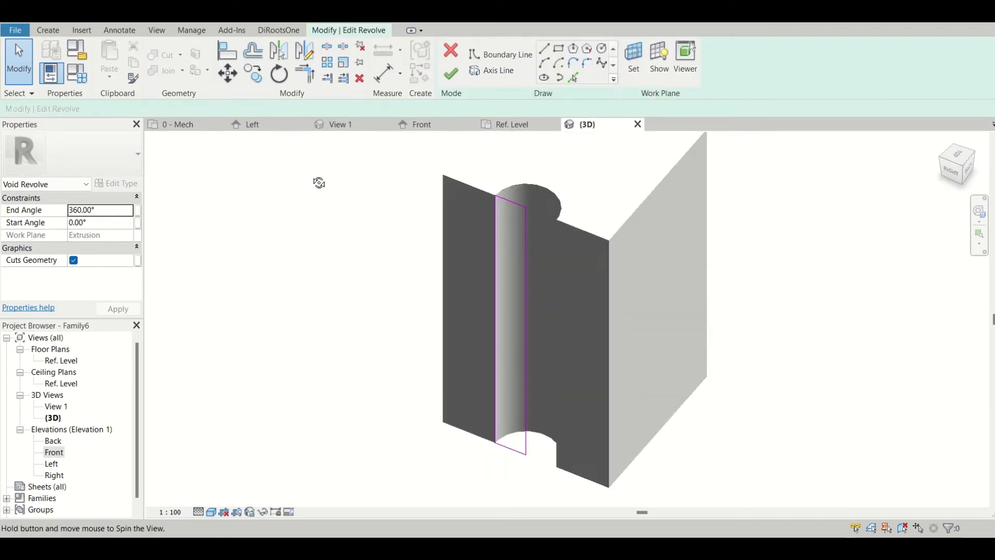
{"action": "left_click", "coordinate": [492, 259]}
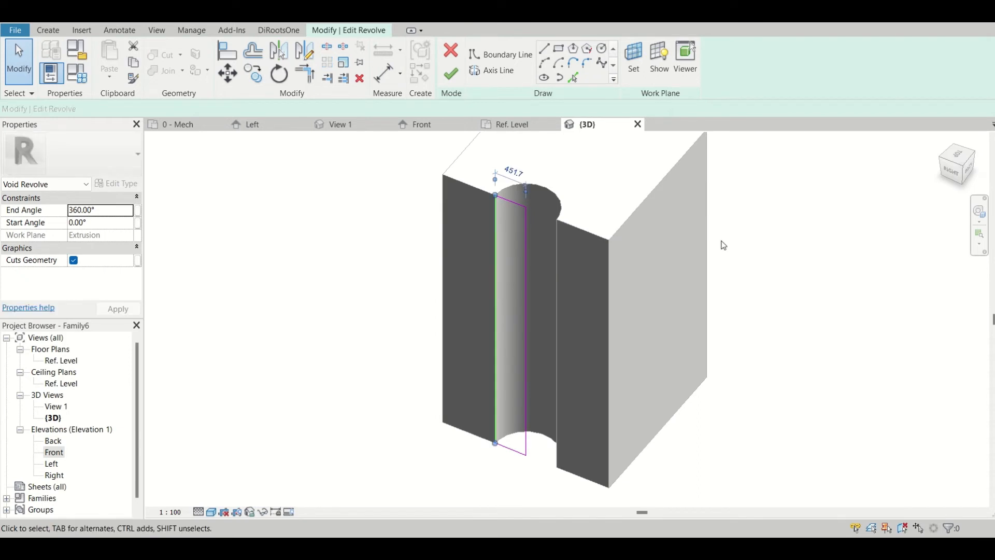
{"action": "left_click", "coordinate": [955, 174]}
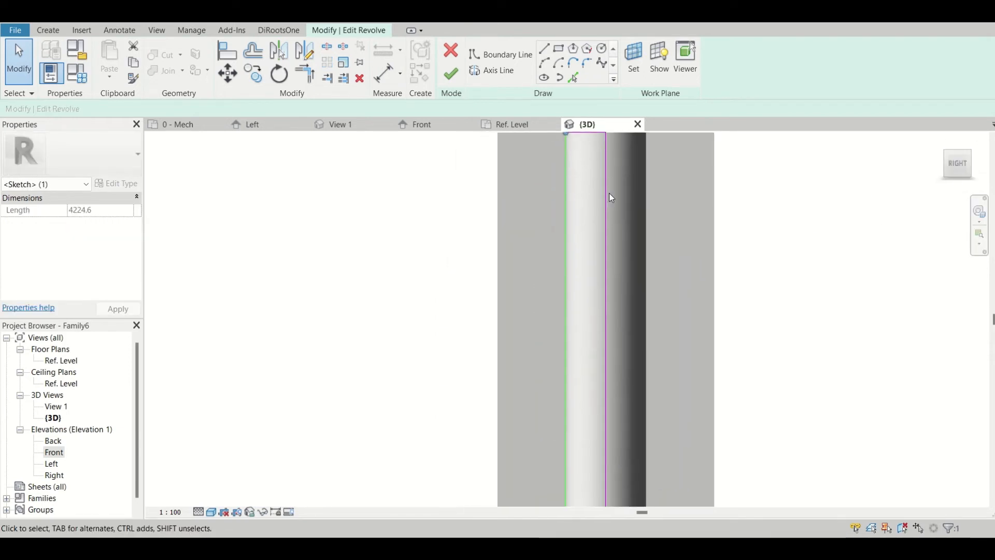
{"action": "left_click_drag", "start_coordinate": [569, 191], "coordinate": [545, 191]}
{"action": "left_click", "coordinate": [450, 75]}
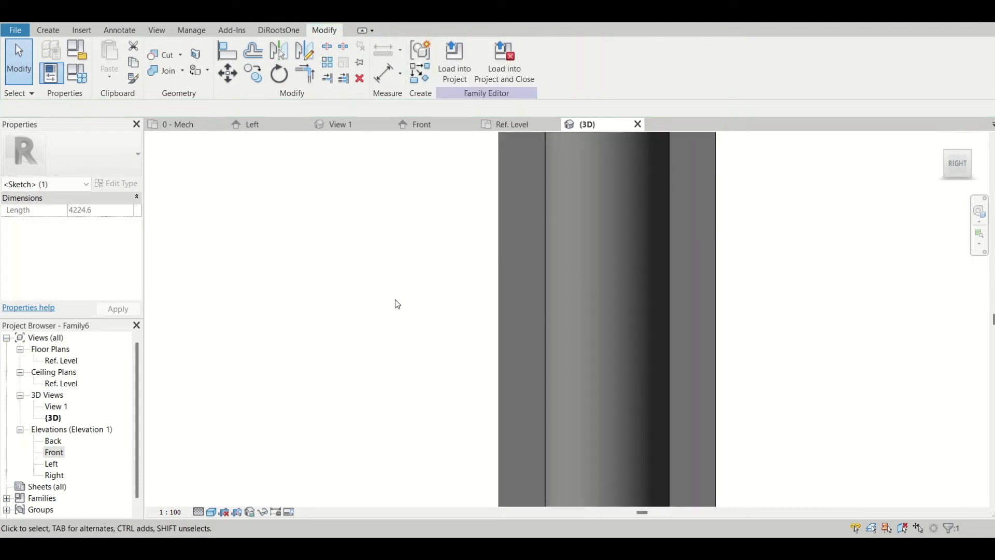
Step: Move the void revolve 1200 mm horizontally from the box's right face into the middle of the box, working in the front view
{"action": "mouse_move", "coordinate": [396, 304]}
{"action": "middle_mouse_down", "text": "shift"}
{"action": "mouse_move", "coordinate": [490, 473]}
{"action": "mouse_move", "coordinate": [452, 328]}
{"action": "middle_mouse_up", "text": "shift"}
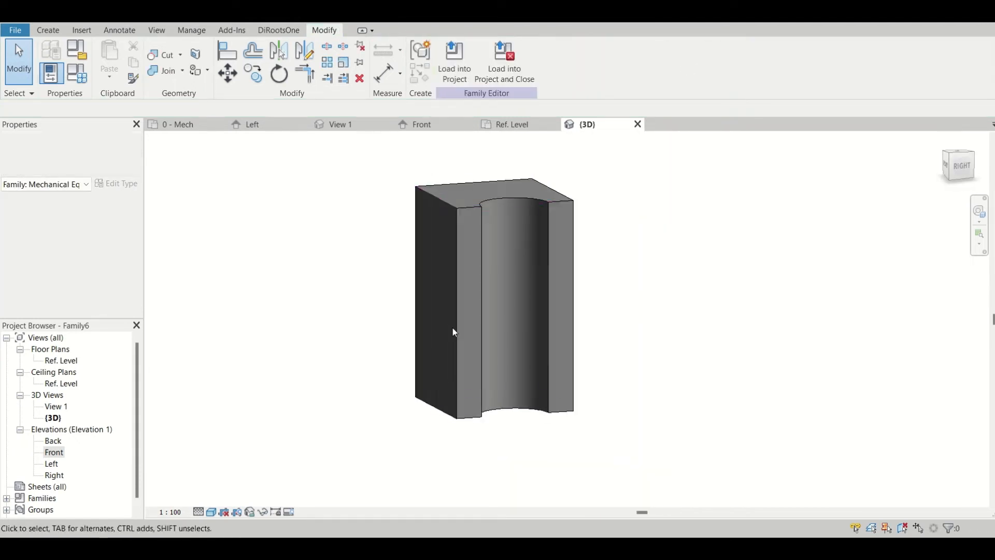
{"action": "left_click", "coordinate": [482, 234]}
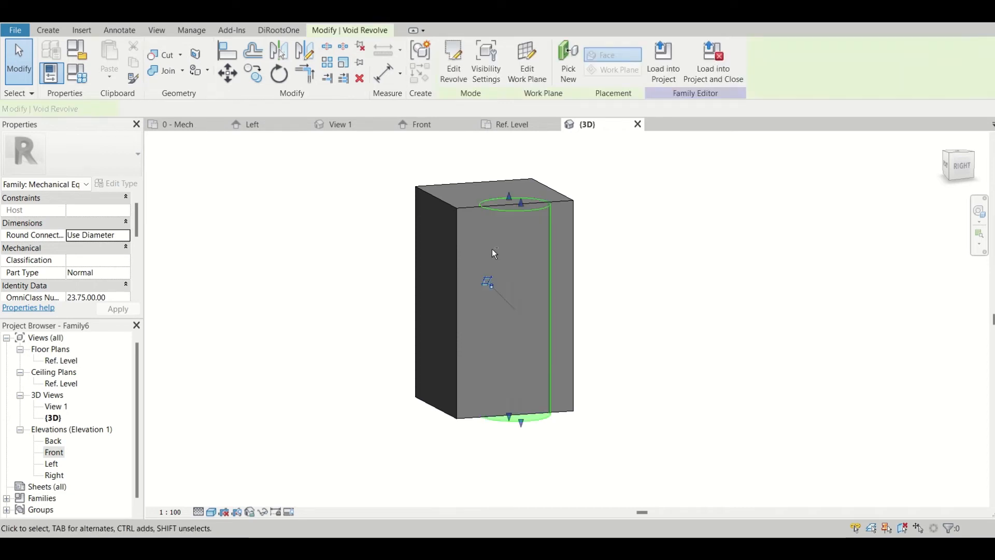
{"action": "middle_click_drag", "start_coordinate": [492, 249], "coordinate": [545, 246], "text": "shift"}
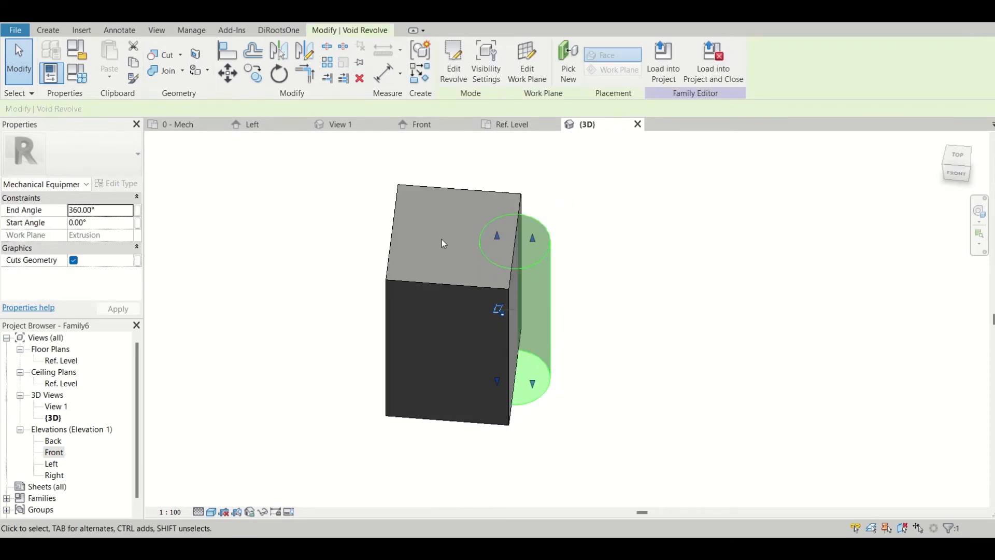
{"action": "left_click", "coordinate": [956, 173]}
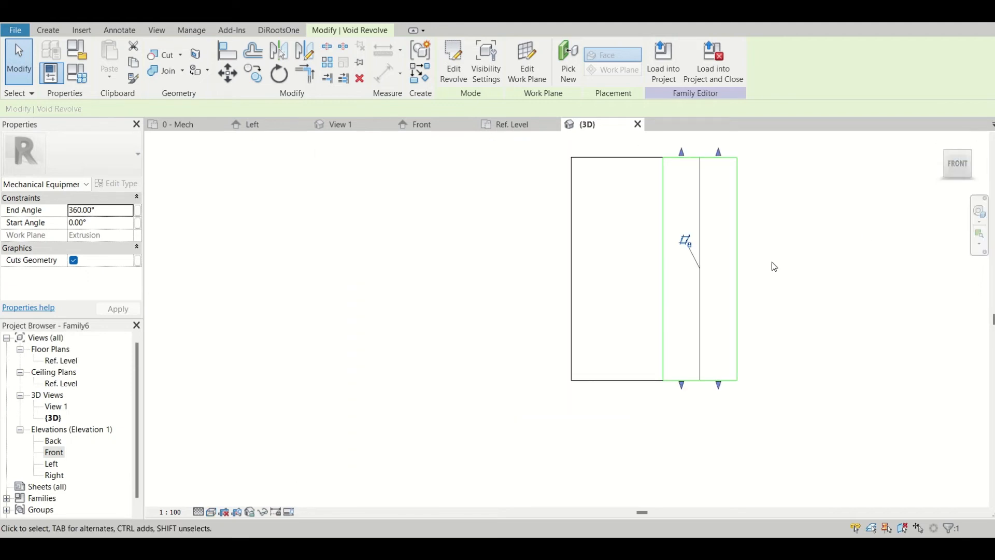
{"action": "key", "text": "m"}
{"action": "key", "text": "v"}
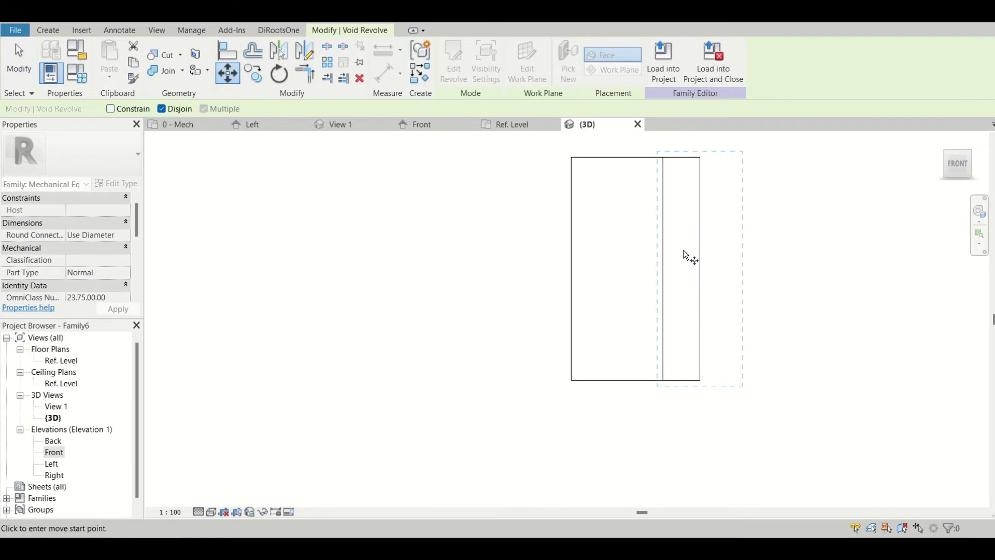
{"action": "left_click", "coordinate": [699, 249]}
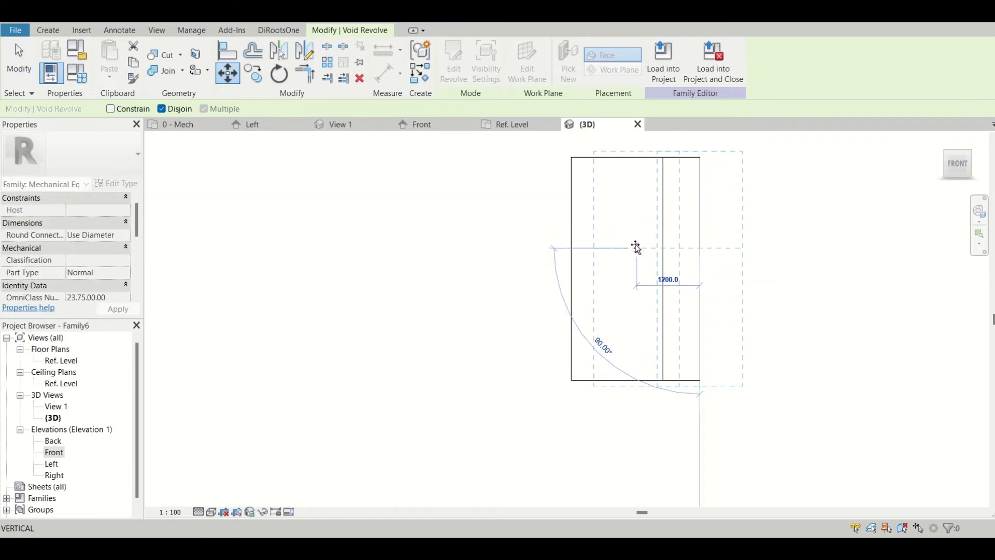
{"action": "left_click", "coordinate": [636, 247]}
{"action": "left_click", "coordinate": [601, 406]}
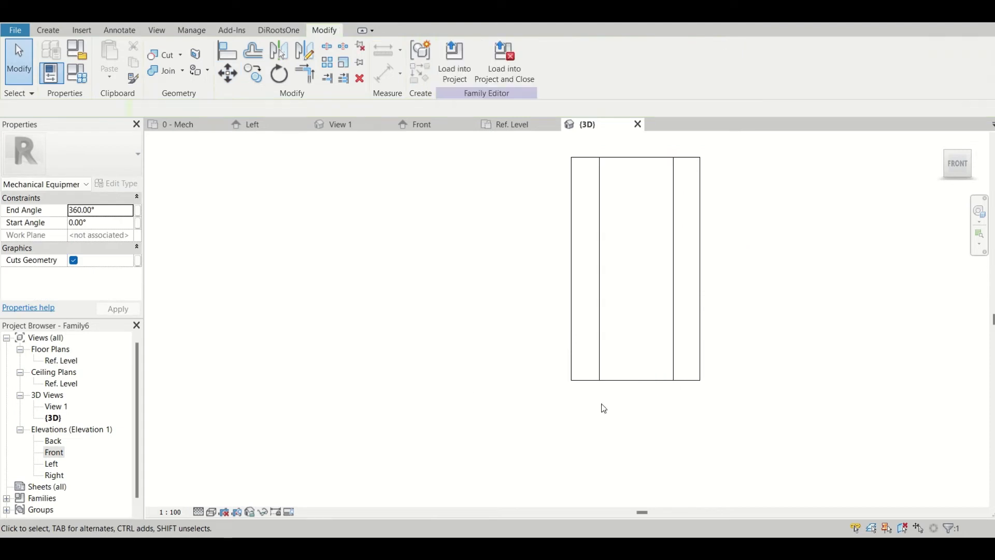
Step: Inspect the moved void revolve's hole through the box in shaded display, from above and below
{"action": "middle_click_drag", "start_coordinate": [677, 404], "coordinate": [554, 514], "text": "shift"}
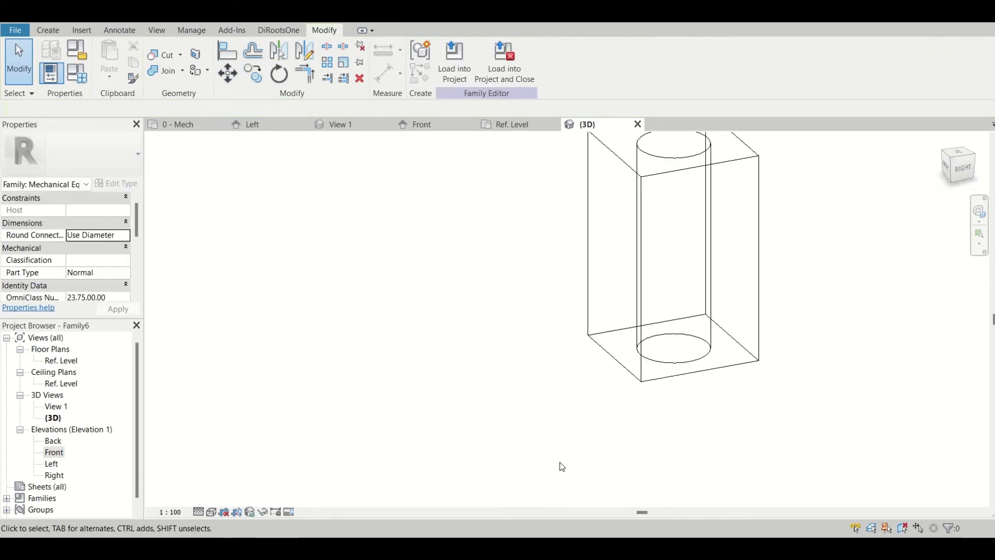
{"action": "key", "text": "s"}
{"action": "key", "text": "d"}
{"action": "middle_click_drag", "start_coordinate": [603, 359], "coordinate": [501, 550]}
{"action": "middle_click_drag", "start_coordinate": [548, 372], "coordinate": [556, 416]}
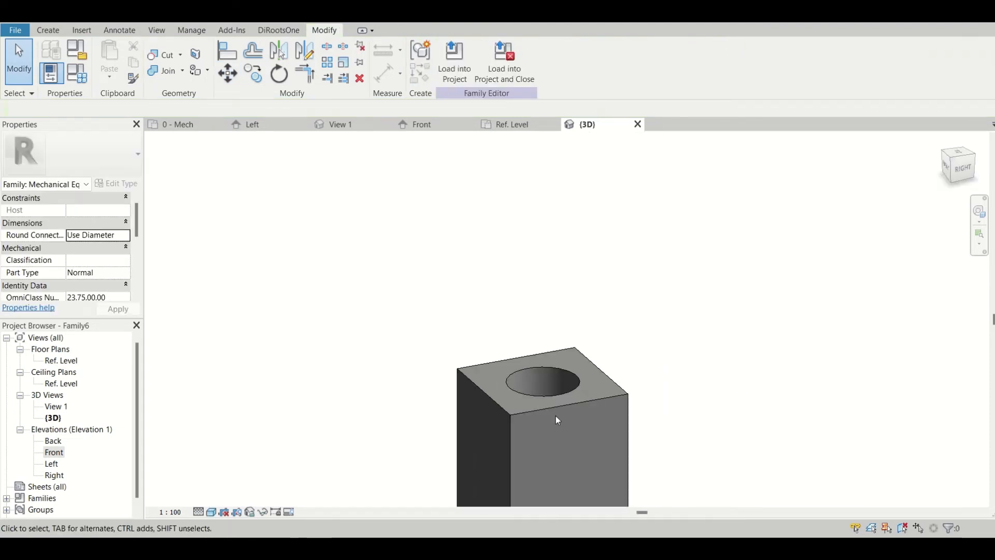
{"action": "left_click", "coordinate": [558, 397]}
{"action": "middle_click_drag", "start_coordinate": [599, 384], "coordinate": [551, 273]}
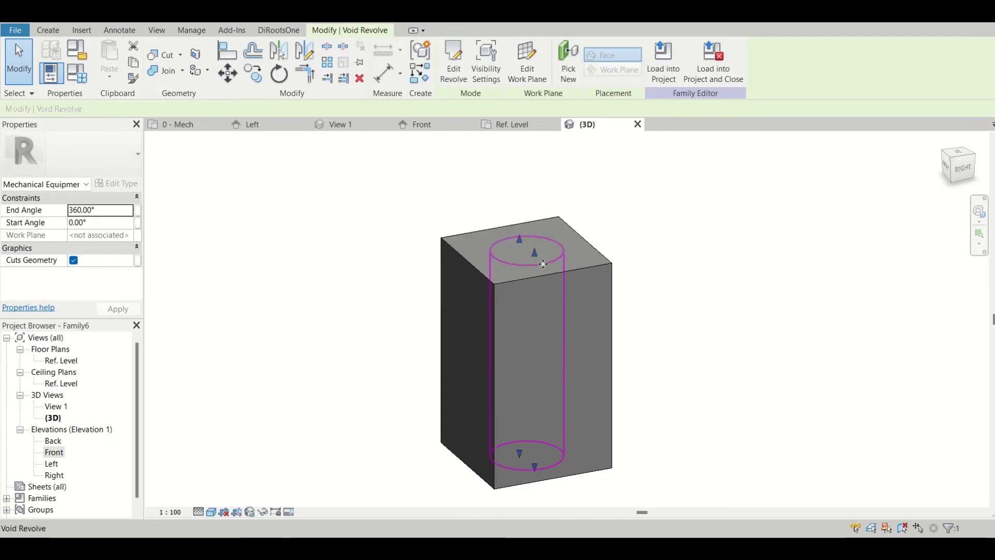
{"action": "left_click", "coordinate": [642, 286]}
{"action": "middle_click_drag", "start_coordinate": [668, 355], "coordinate": [713, 179], "text": "shift"}
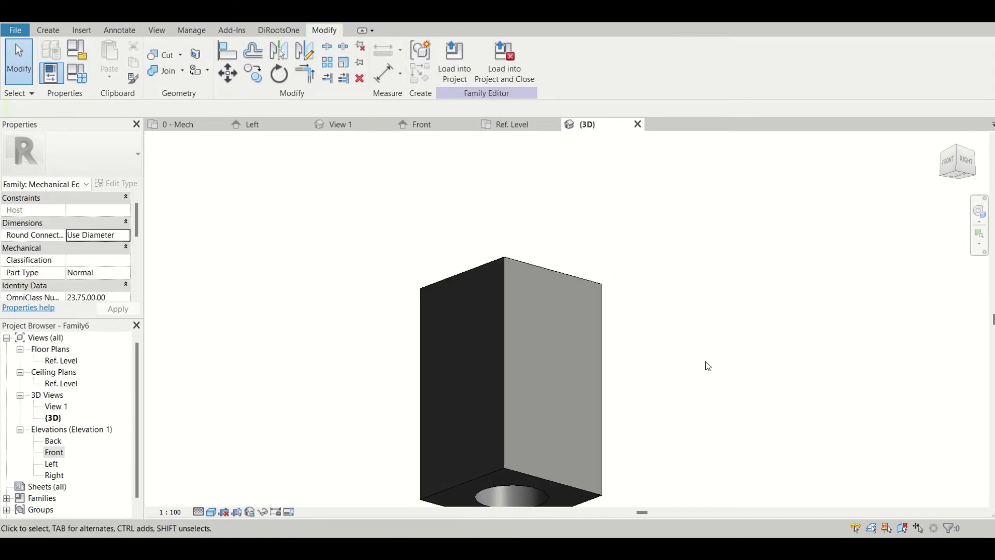
{"action": "scroll", "coordinate": [699, 349], "scroll_direction": "down", "scroll_amount": 2}
{"action": "middle_click_drag", "start_coordinate": [699, 349], "coordinate": [782, 423], "text": "shift"}
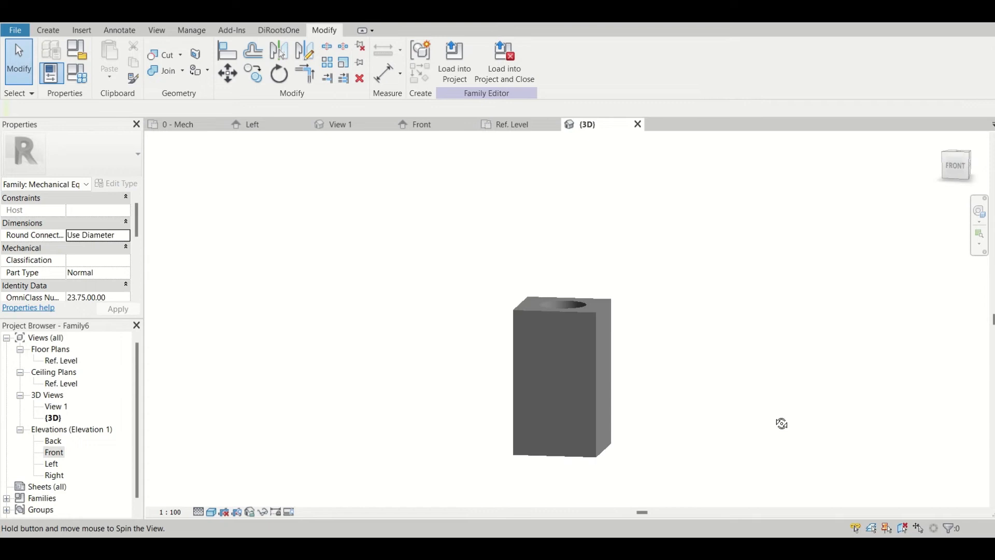
{"action": "left_click", "coordinate": [568, 305]}
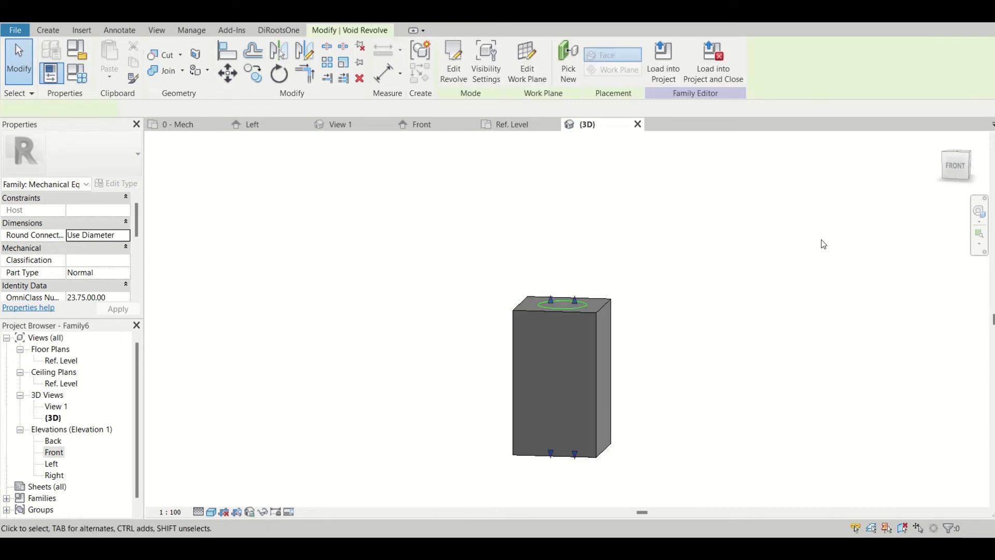
{"action": "left_click", "coordinate": [953, 167]}
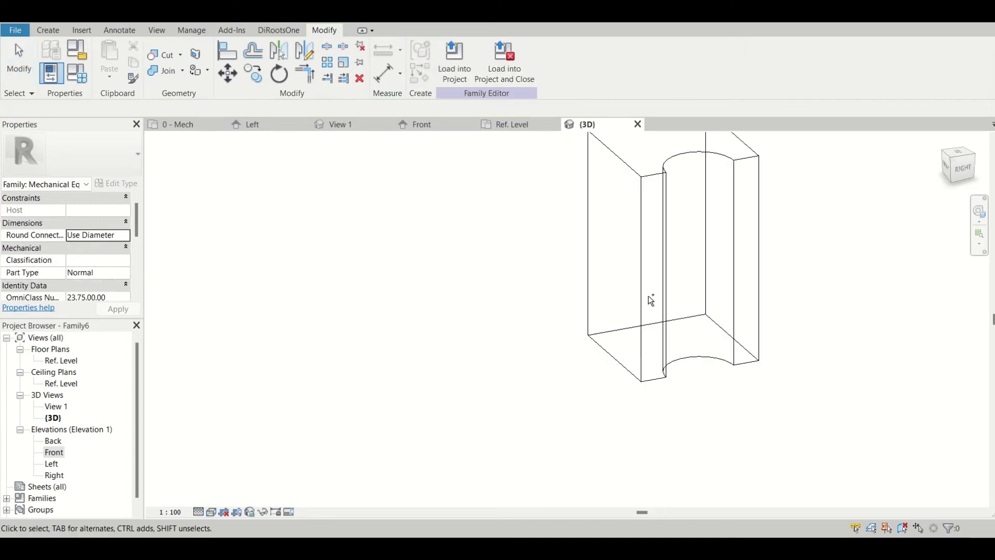
Step: Face the box's right side with the void revolve selected and set the view's visual style to Shaded
{"action": "scroll", "coordinate": [648, 296], "scroll_direction": "down", "scroll_amount": 1}
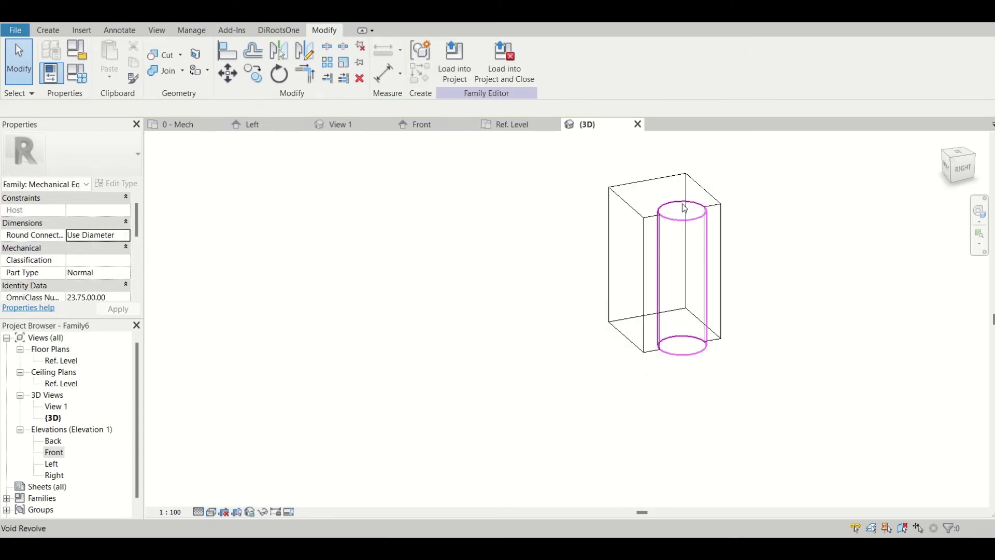
{"action": "left_click", "coordinate": [683, 204]}
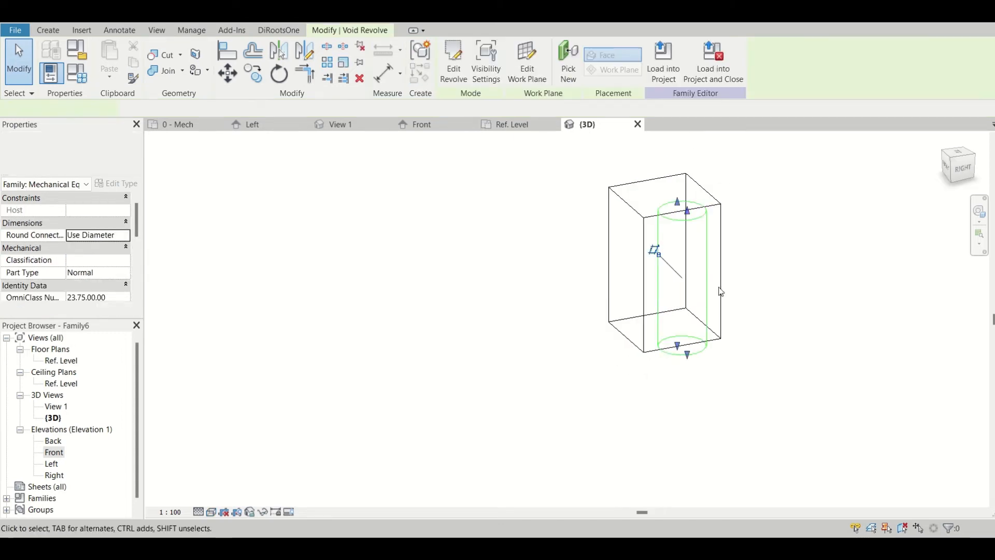
{"action": "left_click", "coordinate": [972, 173]}
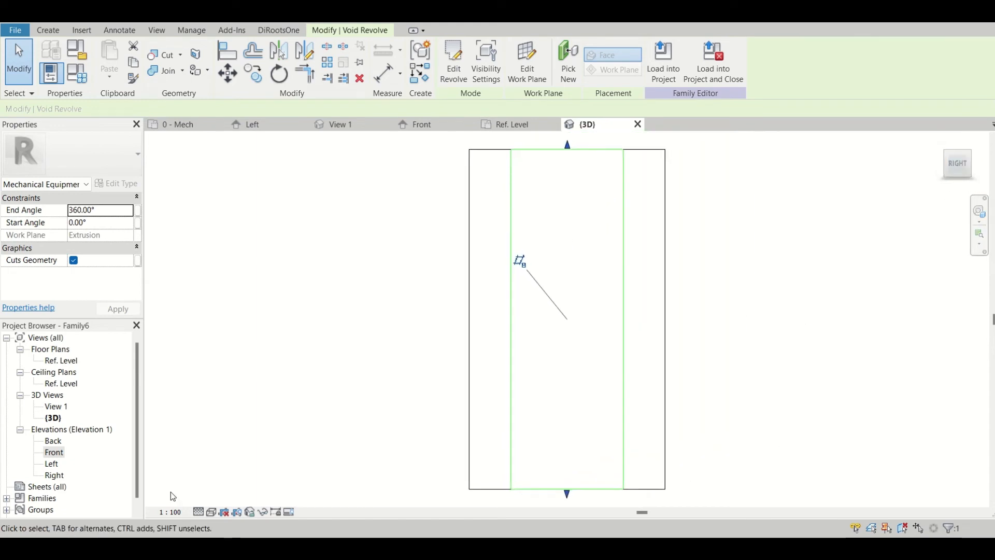
{"action": "left_click", "coordinate": [212, 510]}
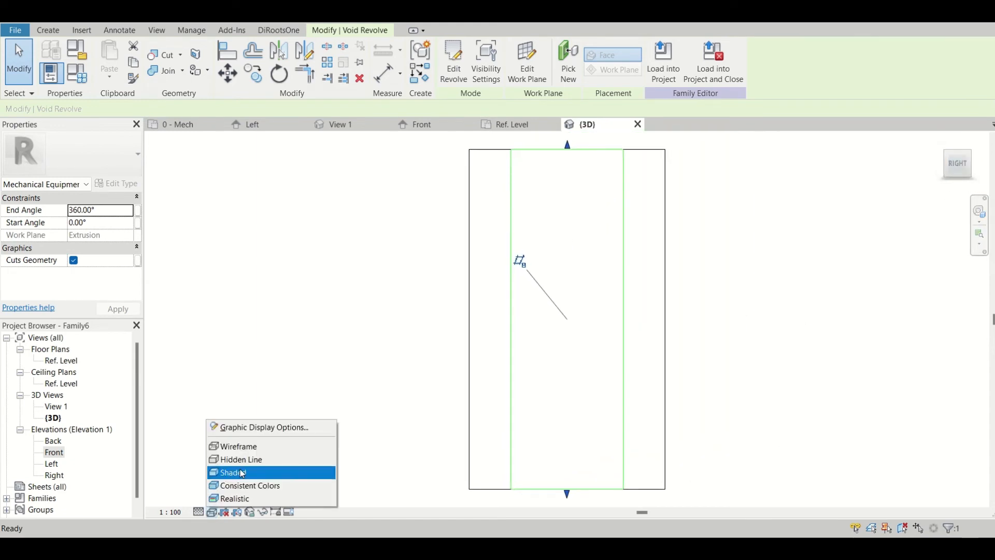
{"action": "left_click", "coordinate": [242, 473]}
{"action": "scroll", "coordinate": [435, 387], "scroll_direction": "down", "scroll_amount": 2}
{"action": "left_click", "coordinate": [444, 356]}
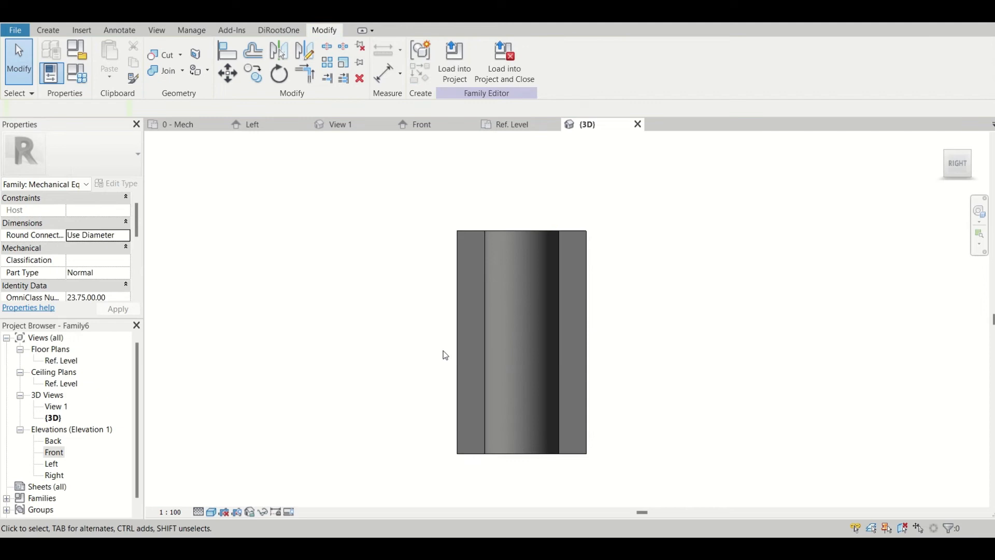
Step: Shorten the void revolve at both its upper and lower ends so the cut stops inside the box's right face
{"action": "left_click", "coordinate": [543, 239]}
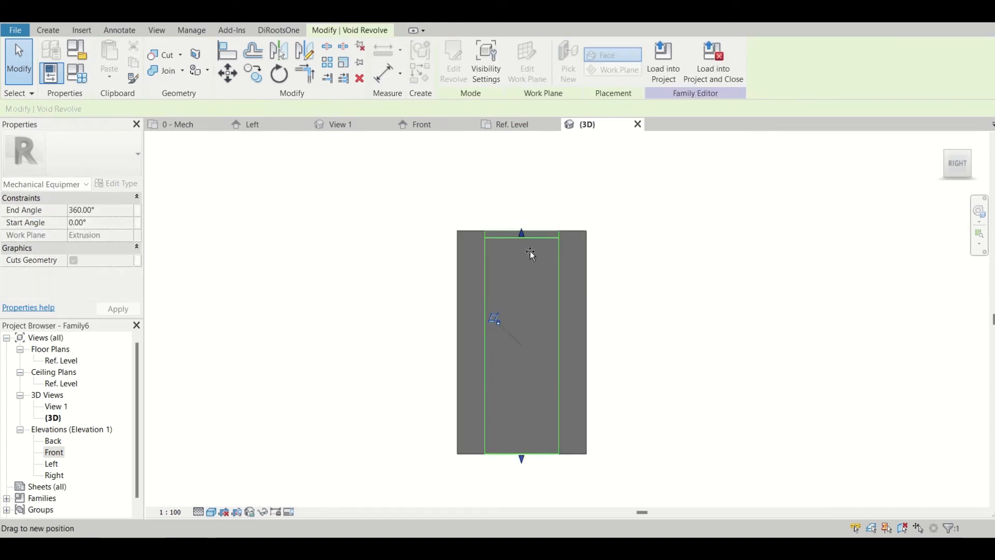
{"action": "left_click_drag", "start_coordinate": [530, 254], "coordinate": [530, 269]}
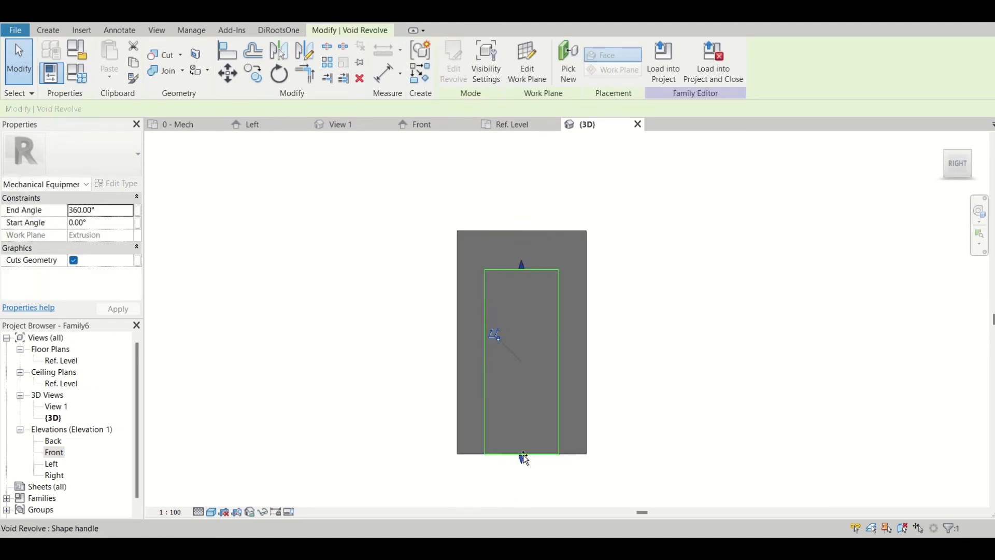
{"action": "left_click_drag", "start_coordinate": [524, 455], "coordinate": [528, 423]}
{"action": "left_click", "coordinate": [344, 398]}
Step: Delete the void revolve from the box
{"action": "middle_click_drag", "start_coordinate": [681, 428], "coordinate": [737, 380], "text": "shift"}
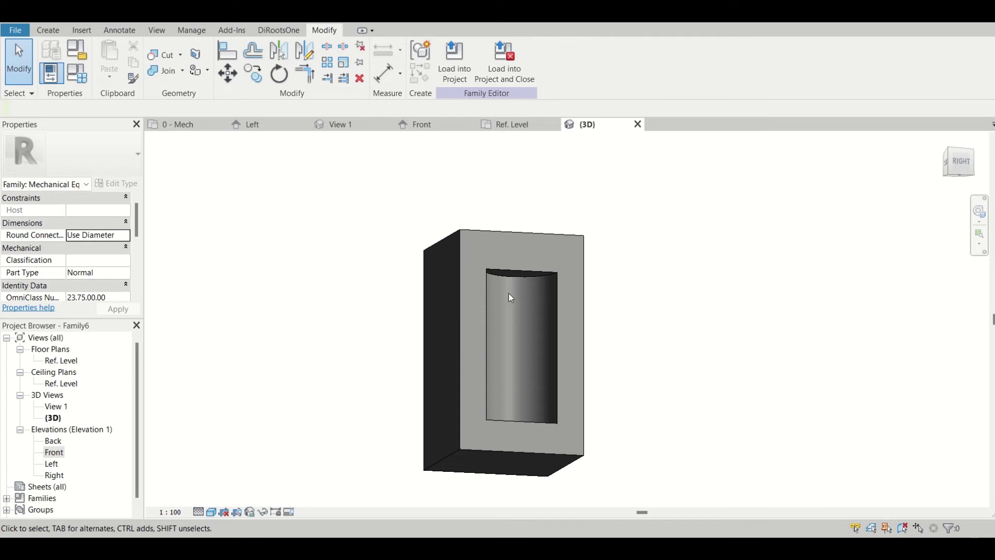
{"action": "left_click", "coordinate": [508, 279]}
{"action": "key", "text": "Delete"}
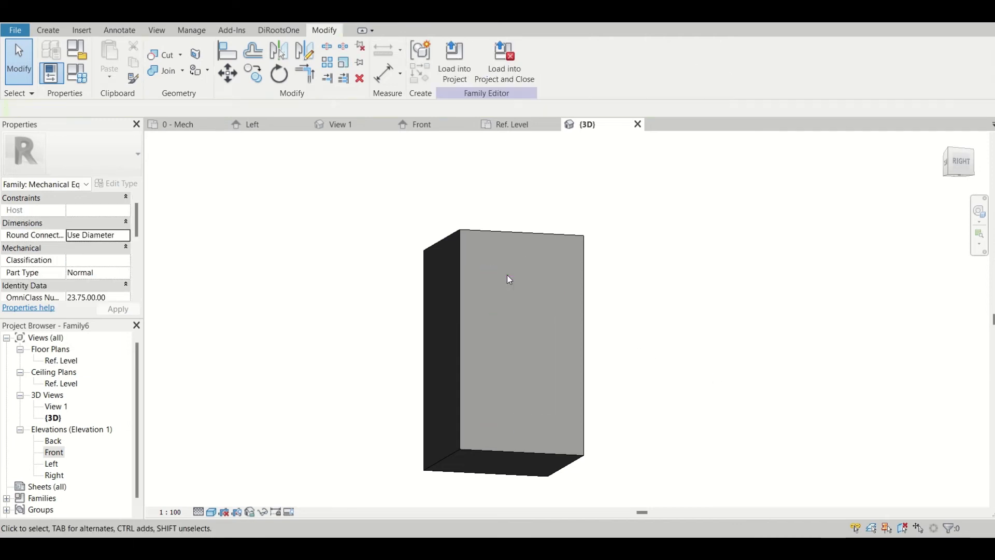
{"action": "left_click", "coordinate": [49, 30]}
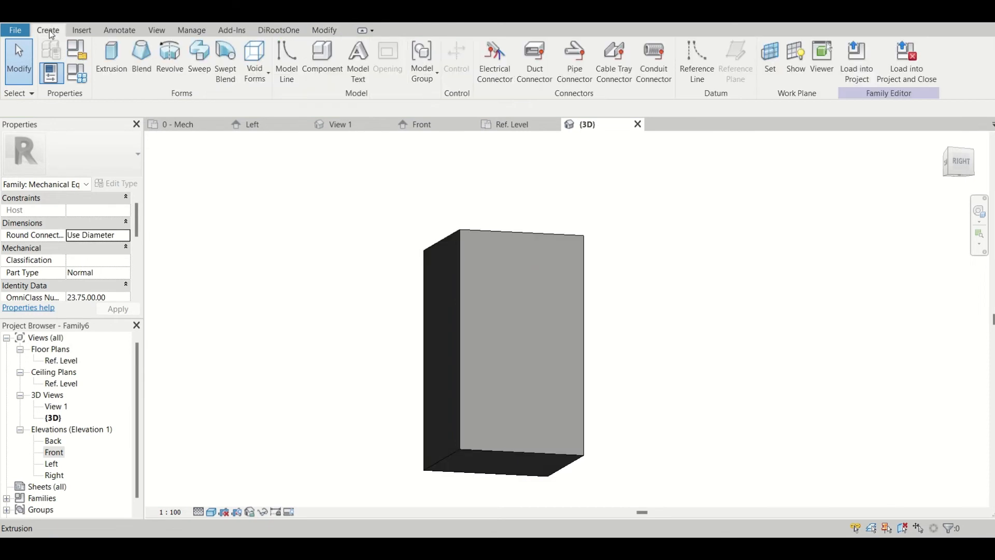
{"action": "left_click", "coordinate": [254, 62]}
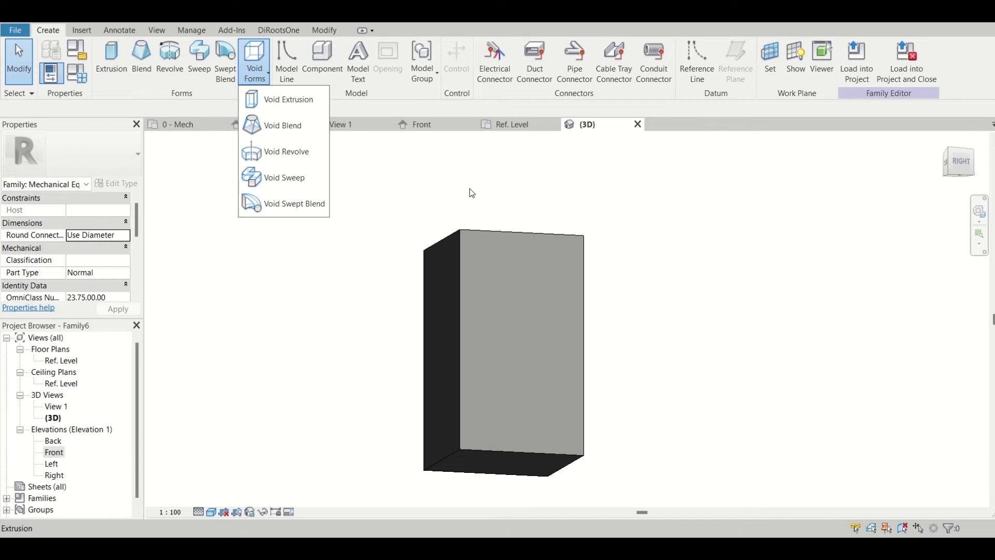
{"action": "scroll", "coordinate": [488, 244], "scroll_direction": "down", "scroll_amount": 2}
{"action": "left_click", "coordinate": [353, 341]}
Step: Stretch the solid box outward at its right face and its back face, making it about 3740 deep from front to back
{"action": "middle_click_drag", "start_coordinate": [353, 341], "coordinate": [449, 357], "text": "shift"}
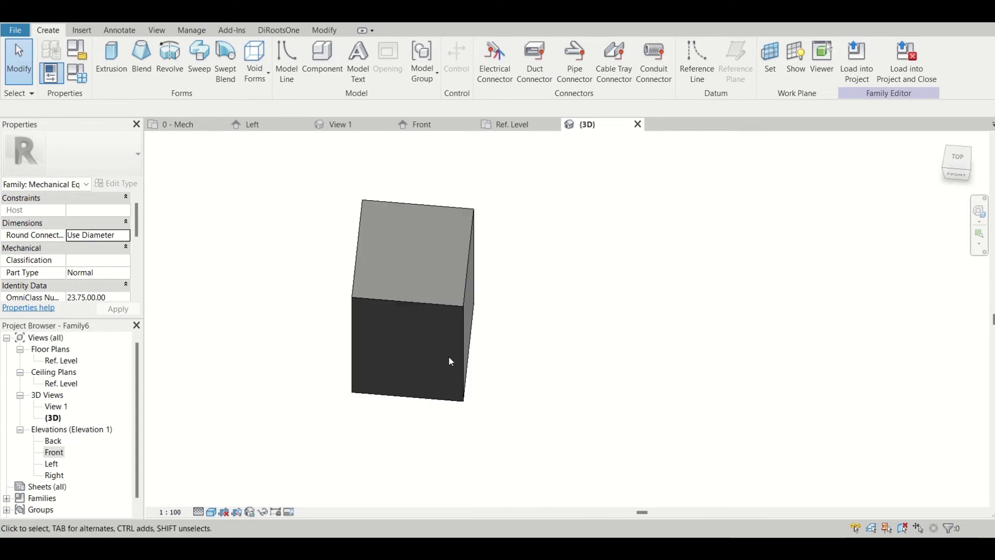
{"action": "left_click", "coordinate": [433, 303]}
{"action": "middle_click_drag", "start_coordinate": [492, 297], "coordinate": [552, 364]}
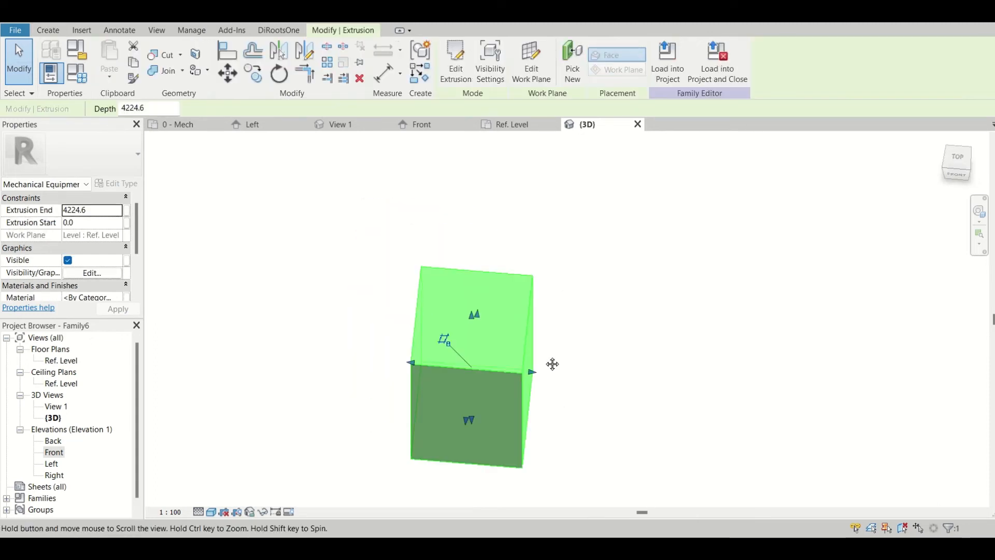
{"action": "left_click_drag", "start_coordinate": [533, 372], "coordinate": [579, 376]}
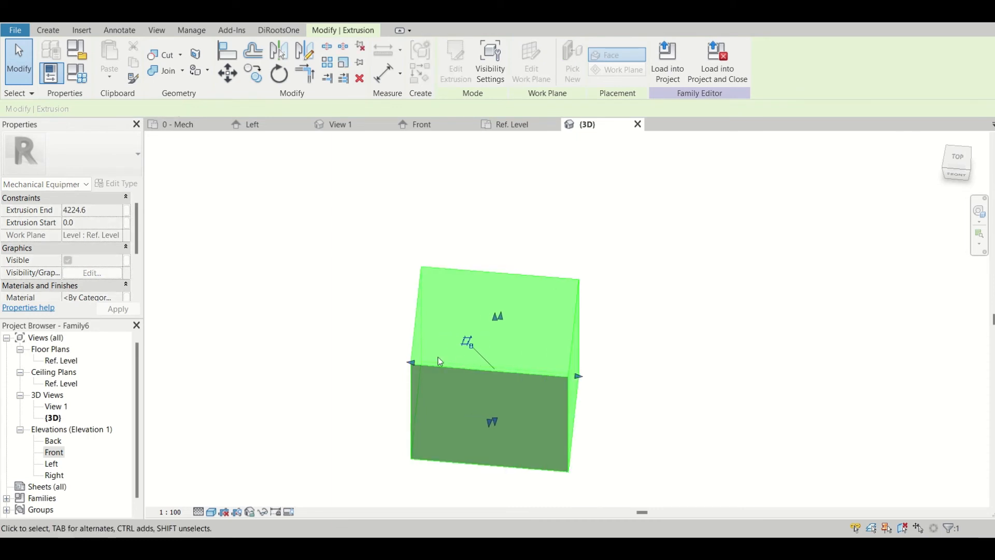
{"action": "middle_click_drag", "start_coordinate": [506, 336], "coordinate": [637, 322], "text": "shift"}
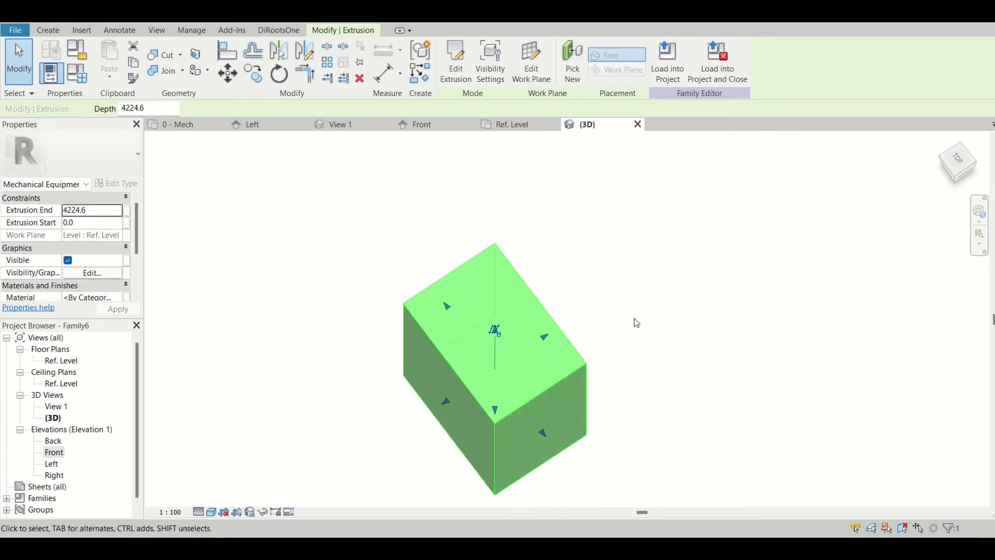
{"action": "left_click_drag", "start_coordinate": [544, 336], "coordinate": [587, 314]}
{"action": "middle_click_drag", "start_coordinate": [587, 323], "coordinate": [599, 215]}
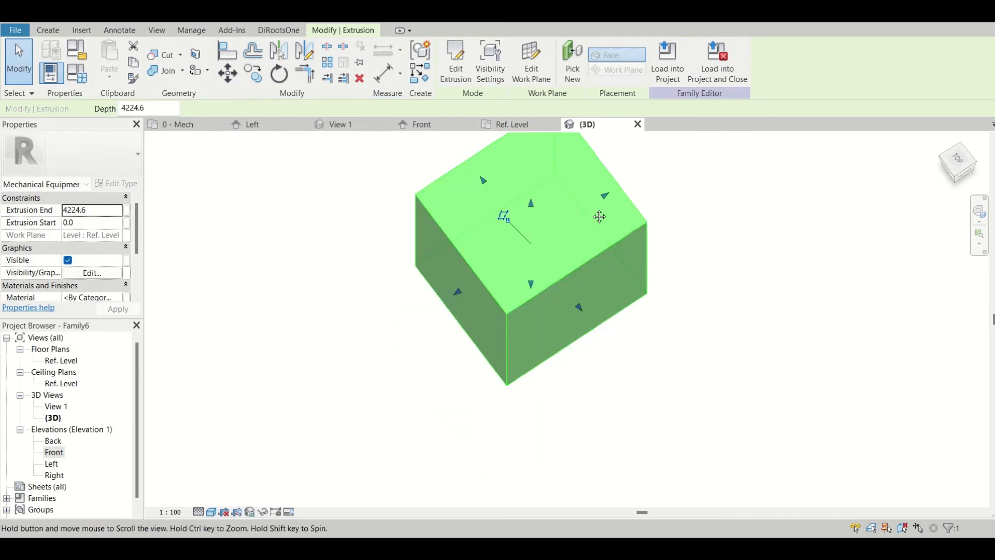
{"action": "left_click", "coordinate": [381, 348]}
{"action": "middle_click_drag", "start_coordinate": [383, 353], "coordinate": [360, 458]}
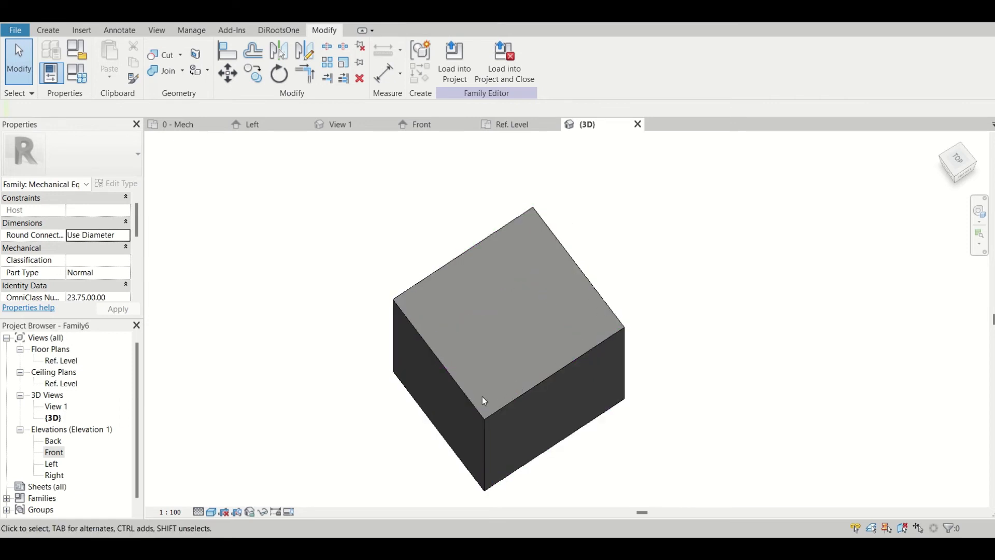
Step: Set the work plane to the box's top face by picking a plane in the 3D view
{"action": "left_click", "coordinate": [493, 422]}
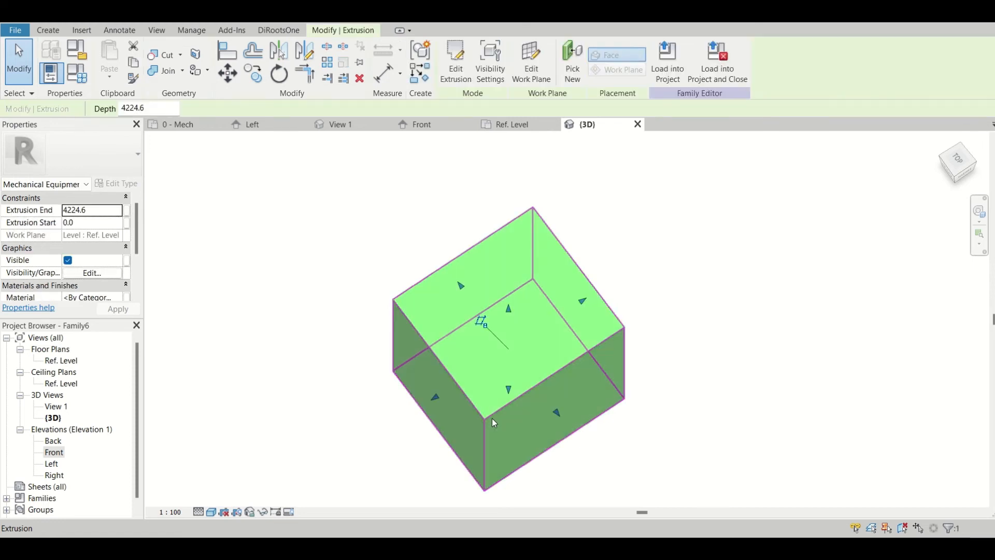
{"action": "left_click", "coordinate": [956, 162]}
{"action": "middle_click_drag", "start_coordinate": [413, 340], "coordinate": [449, 304]}
{"action": "left_click", "coordinate": [435, 421]}
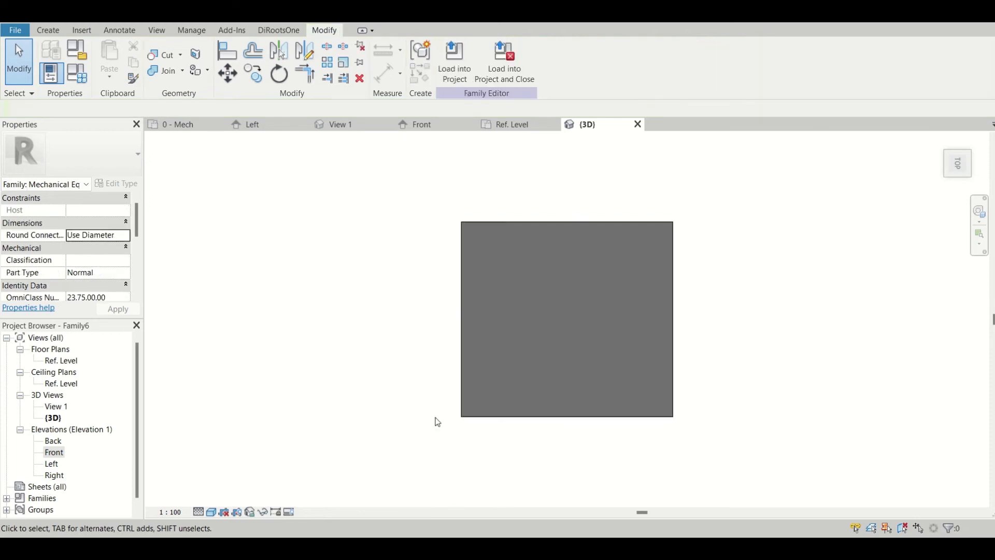
{"action": "middle_click_drag", "start_coordinate": [442, 417], "coordinate": [448, 369], "text": "shift"}
{"action": "left_click", "coordinate": [41, 32]}
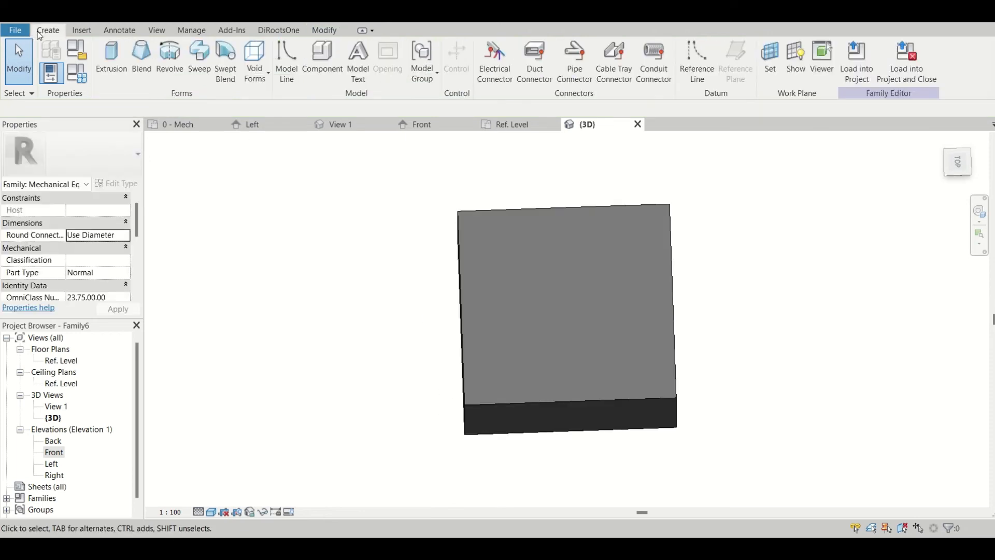
{"action": "left_click", "coordinate": [770, 57]}
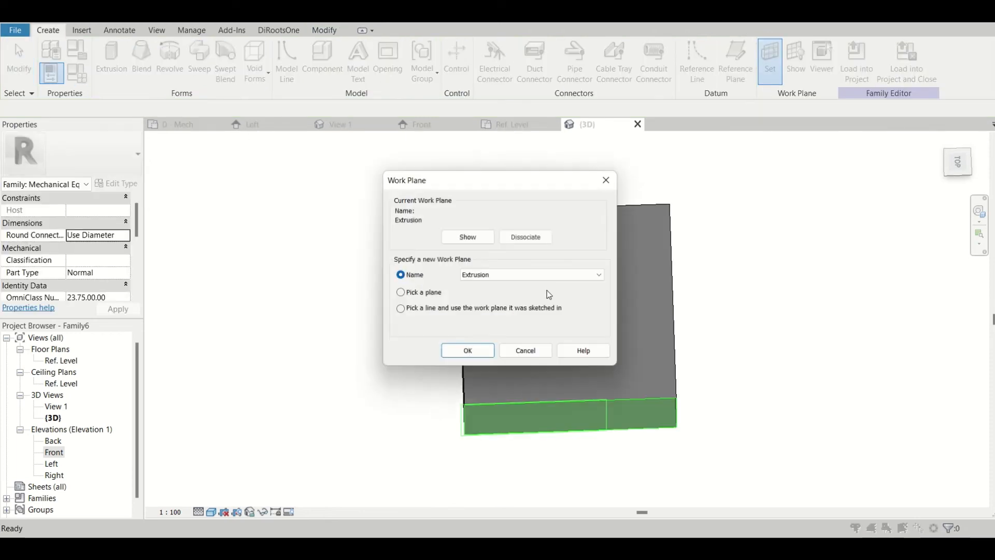
{"action": "left_click", "coordinate": [415, 294]}
{"action": "left_click", "coordinate": [467, 351]}
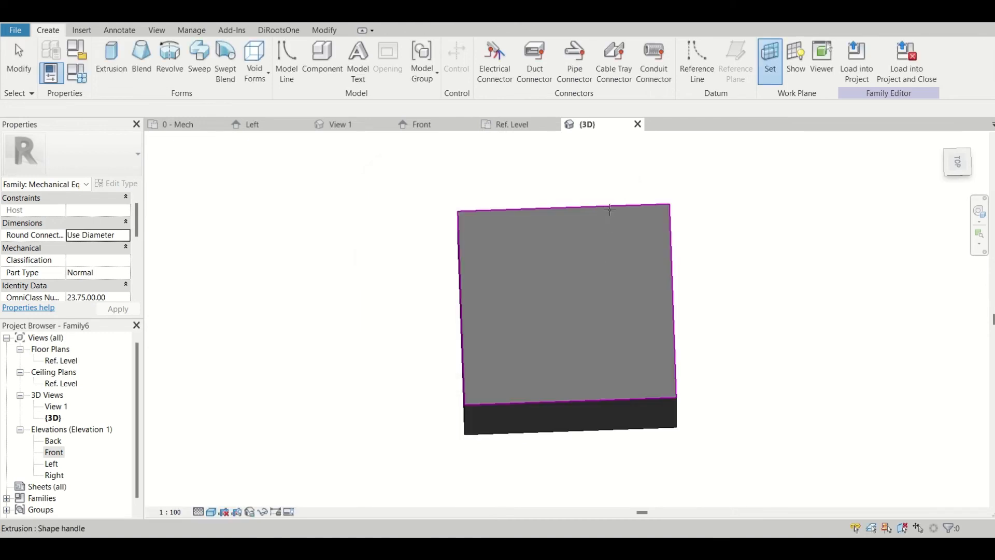
{"action": "left_click", "coordinate": [609, 206]}
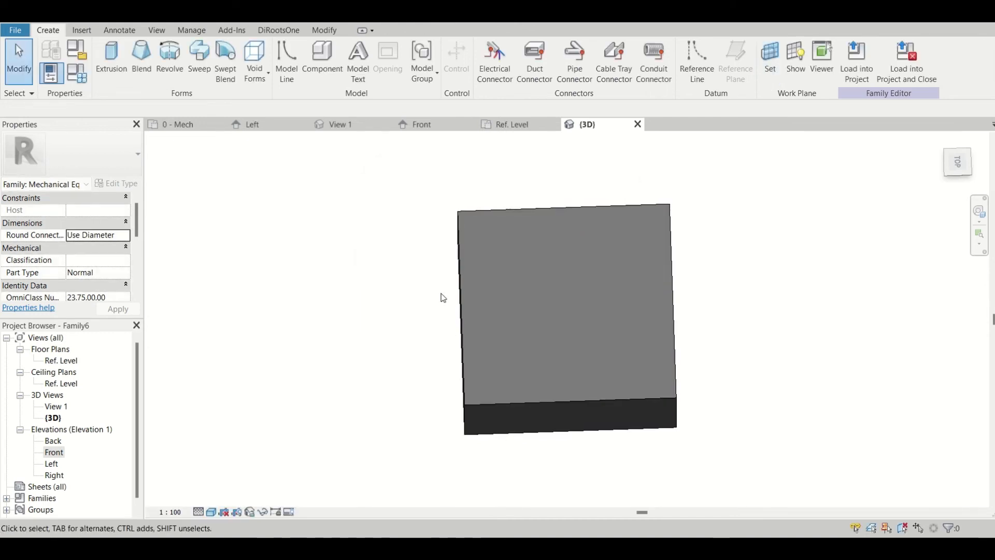
Step: Start a void sweep and sketch its two-segment path along the box's left and back top edges, viewed from above
{"action": "left_click", "coordinate": [958, 162]}
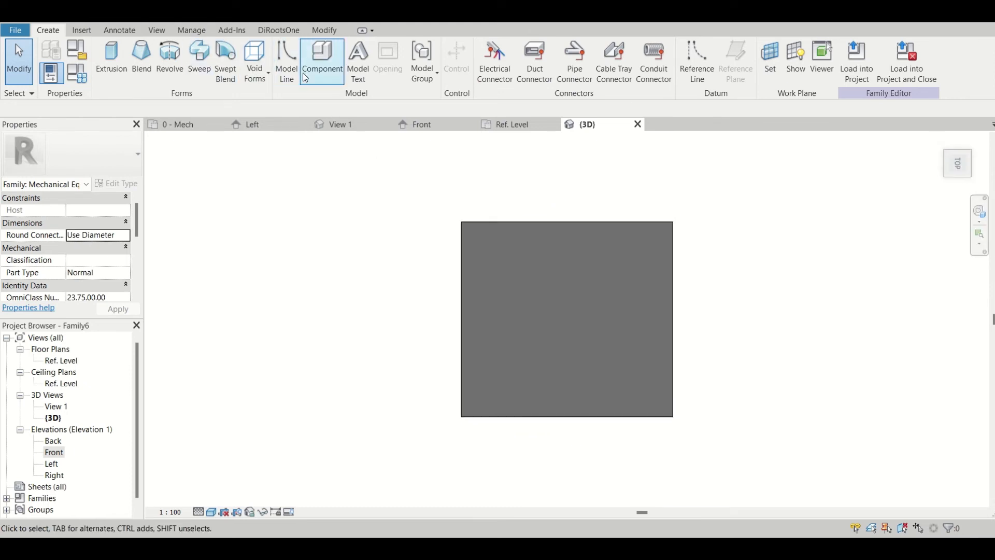
{"action": "left_click", "coordinate": [253, 77]}
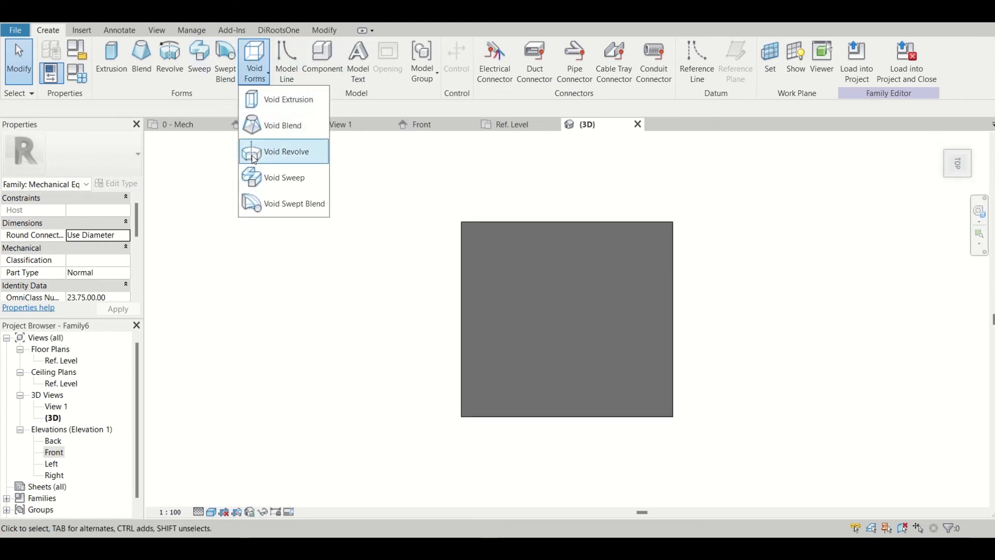
{"action": "left_click", "coordinate": [272, 176]}
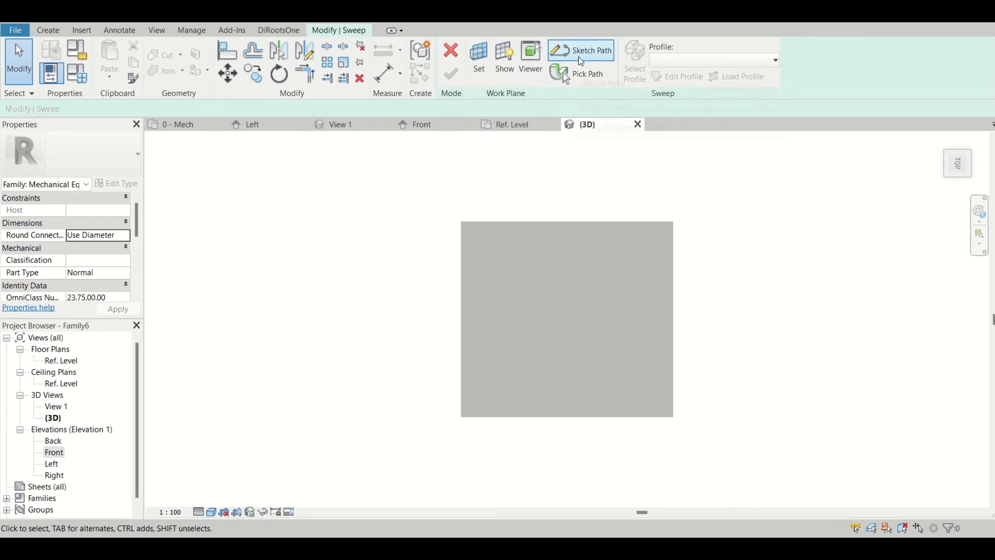
{"action": "left_click", "coordinate": [594, 57]}
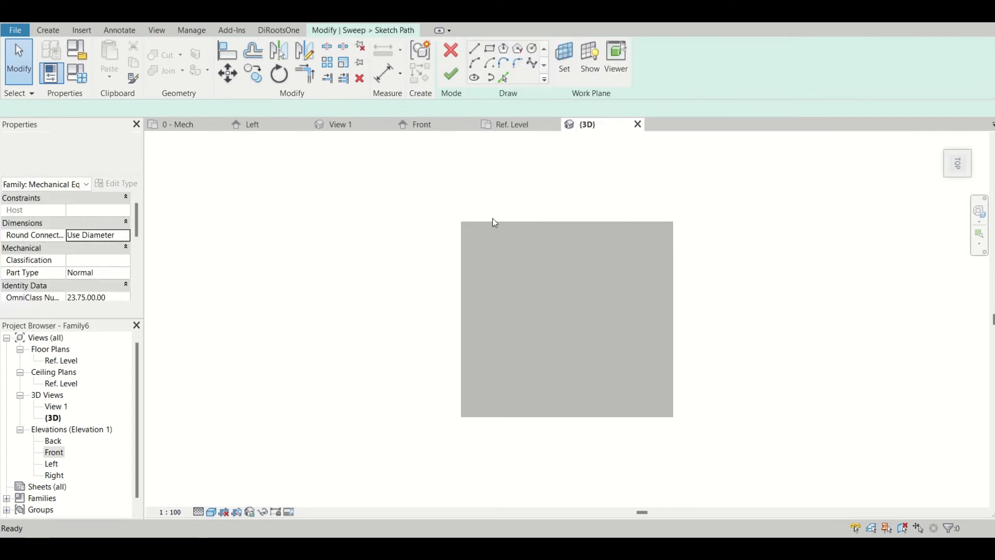
{"action": "left_click", "coordinate": [460, 222]}
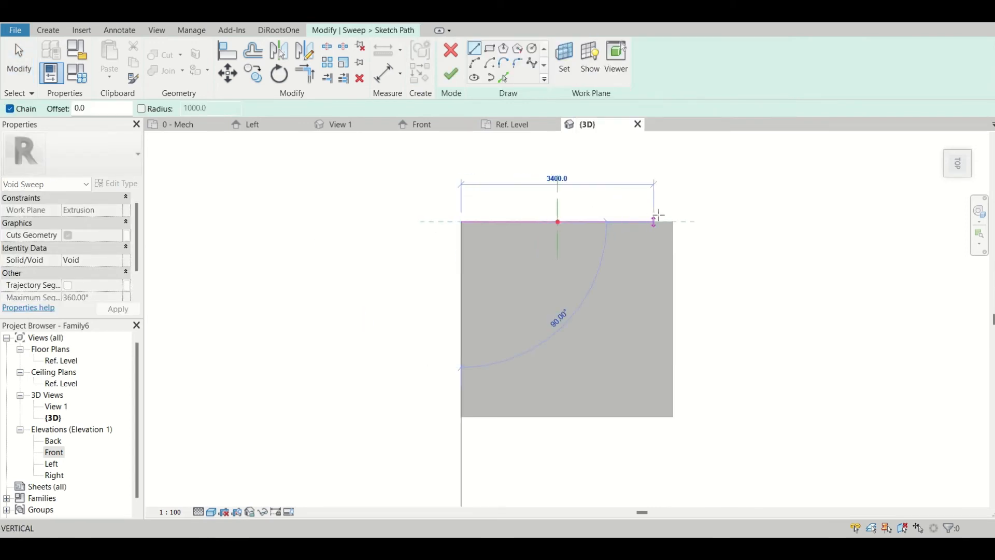
{"action": "left_click", "coordinate": [671, 221]}
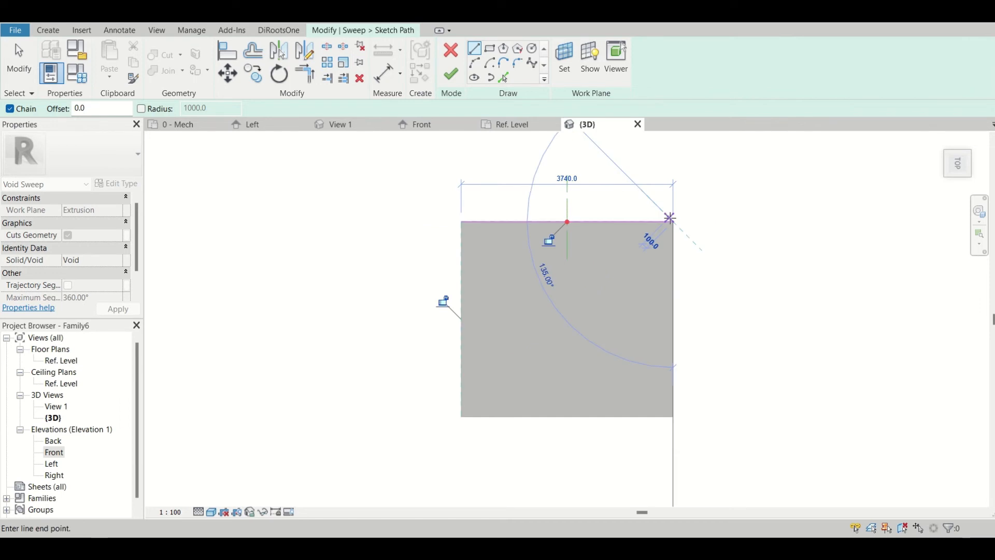
{"action": "left_click", "coordinate": [673, 417]}
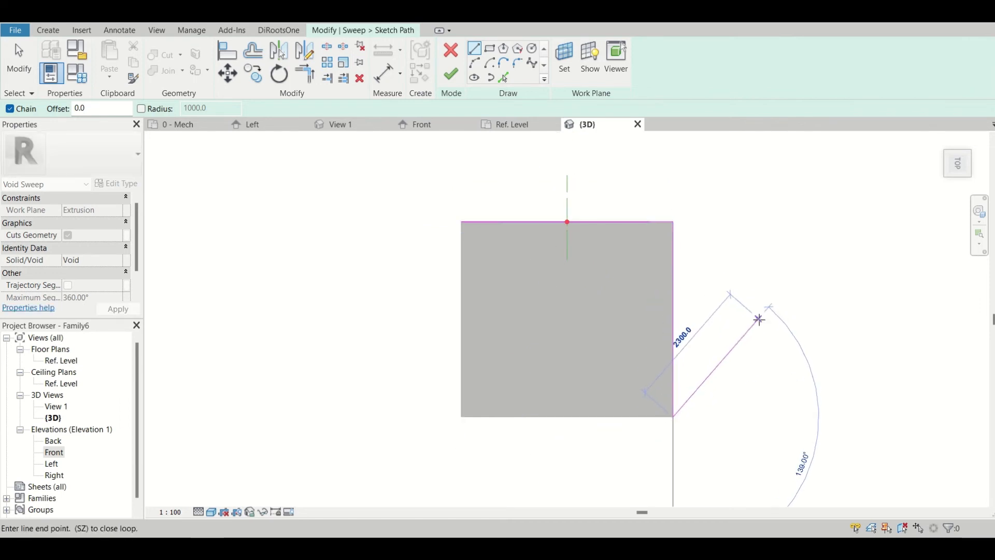
{"action": "key", "text": "Escape"}
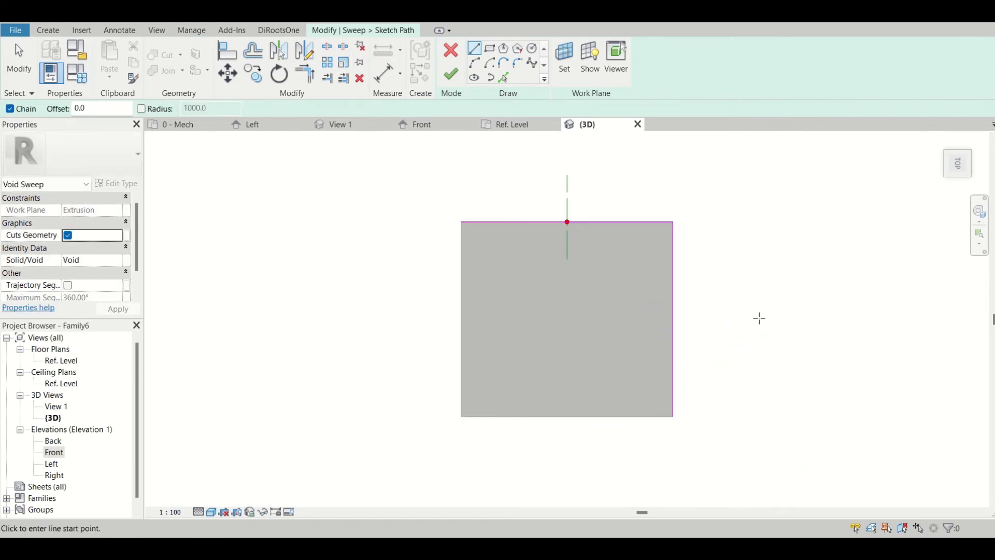
{"action": "left_click", "coordinate": [448, 73]}
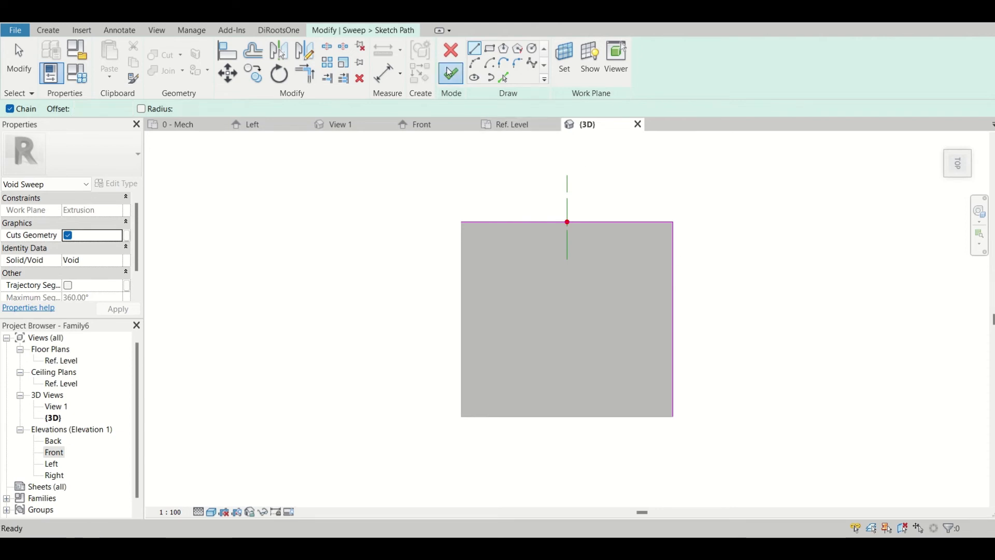
Step: Sketch the sweep profile in back view as a square about 680 by 680, extending from the path point into the box's top corner
{"action": "double_click", "coordinate": [564, 208]}
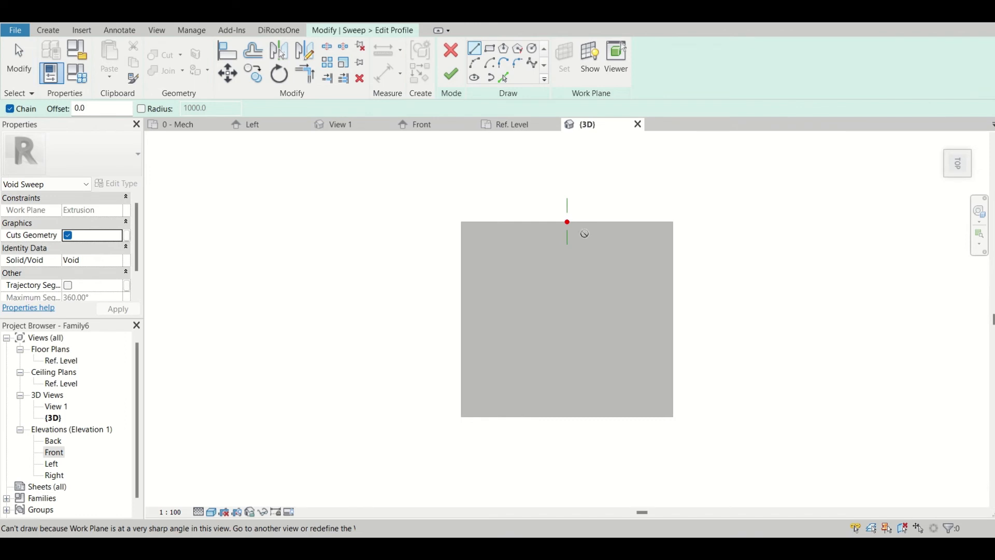
{"action": "middle_click_drag", "start_coordinate": [591, 265], "coordinate": [337, 142], "text": "shift"}
{"action": "scroll", "coordinate": [693, 297], "scroll_direction": "up", "scroll_amount": 4}
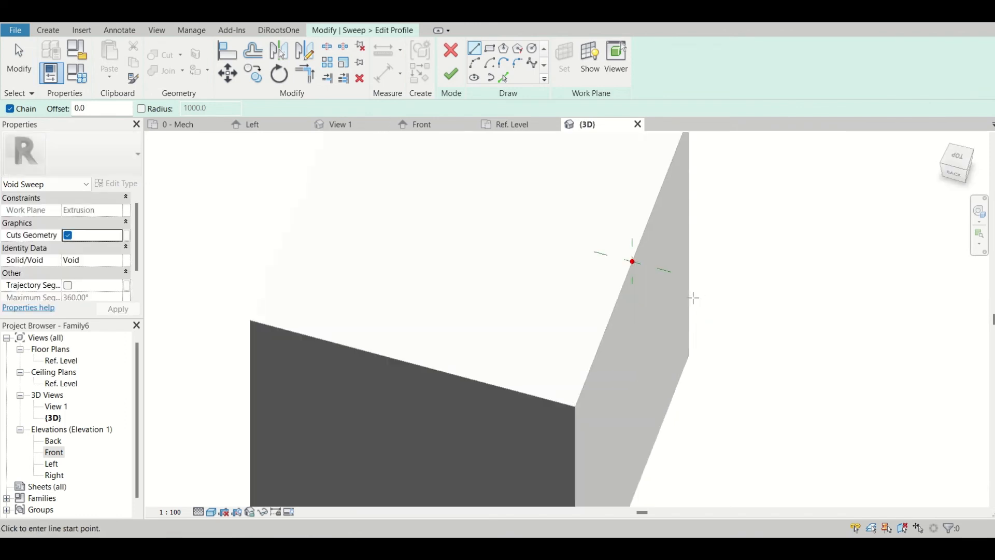
{"action": "middle_click_drag", "start_coordinate": [694, 297], "coordinate": [769, 223], "text": "shift"}
{"action": "left_click", "coordinate": [958, 172]}
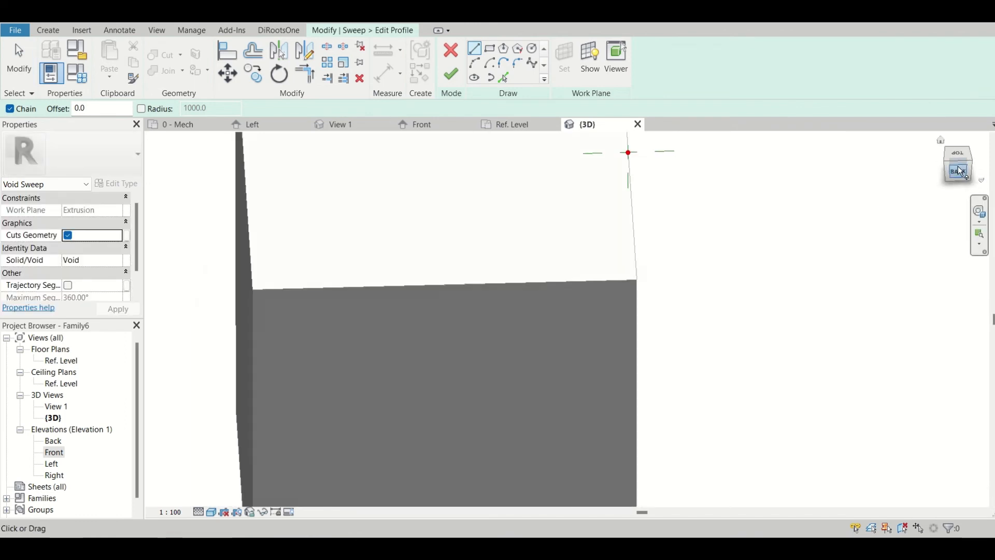
{"action": "middle_click_drag", "start_coordinate": [685, 226], "coordinate": [810, 204]}
{"action": "scroll", "coordinate": [654, 192], "scroll_direction": "up", "scroll_amount": 5}
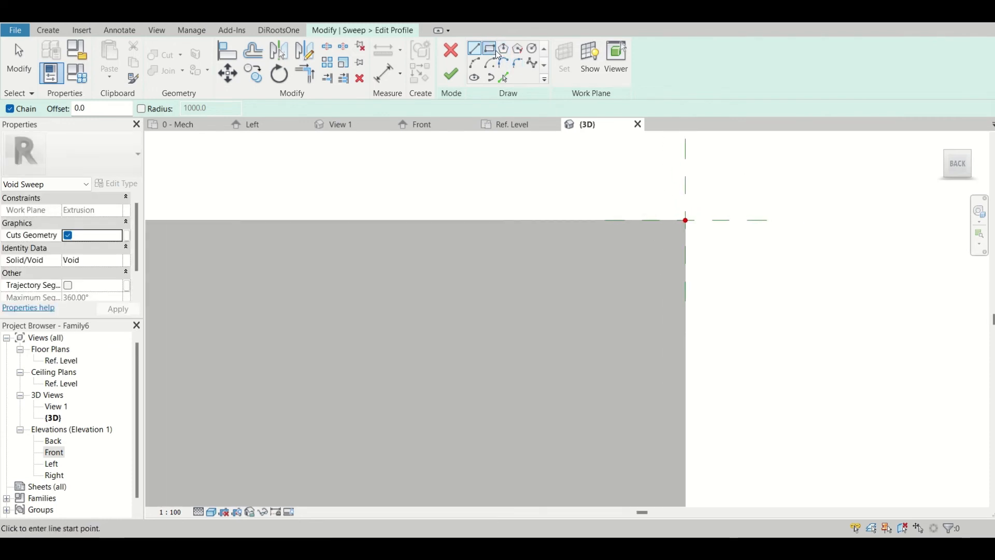
{"action": "left_click", "coordinate": [490, 48]}
{"action": "left_click", "coordinate": [686, 220]}
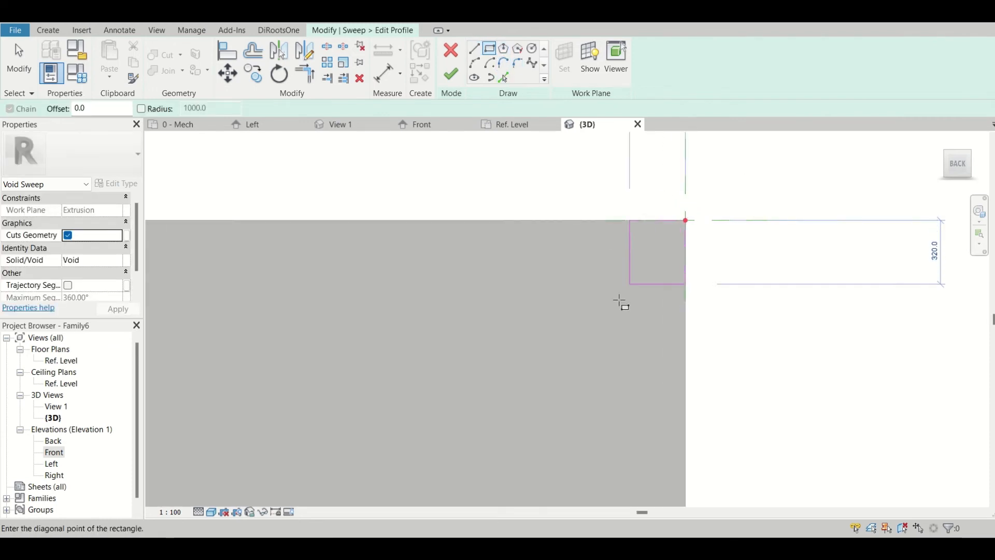
{"action": "left_click", "coordinate": [550, 356]}
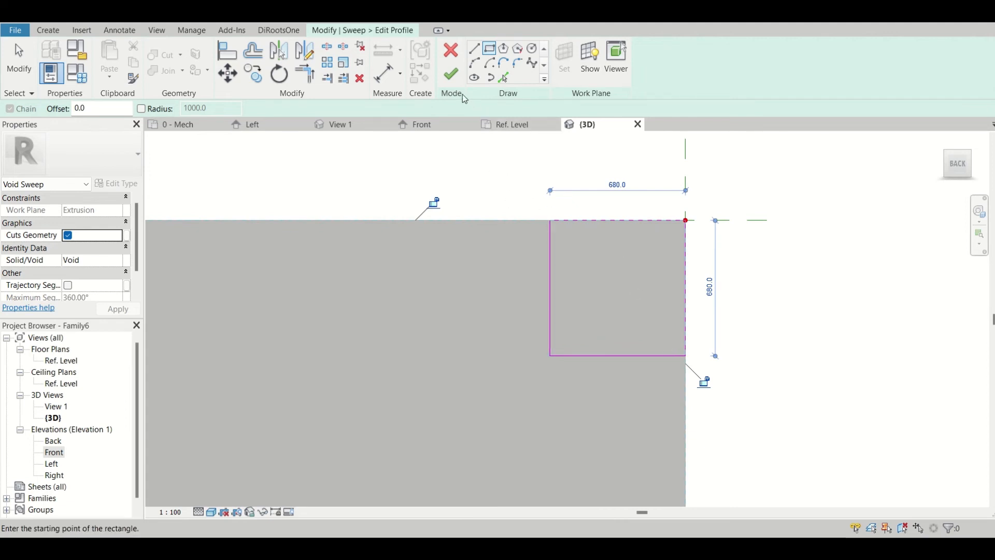
{"action": "left_click", "coordinate": [451, 75]}
Step: Finish the void sweep so it cuts a step along the box's left and back top edges
{"action": "scroll", "coordinate": [702, 323], "scroll_direction": "down", "scroll_amount": 2}
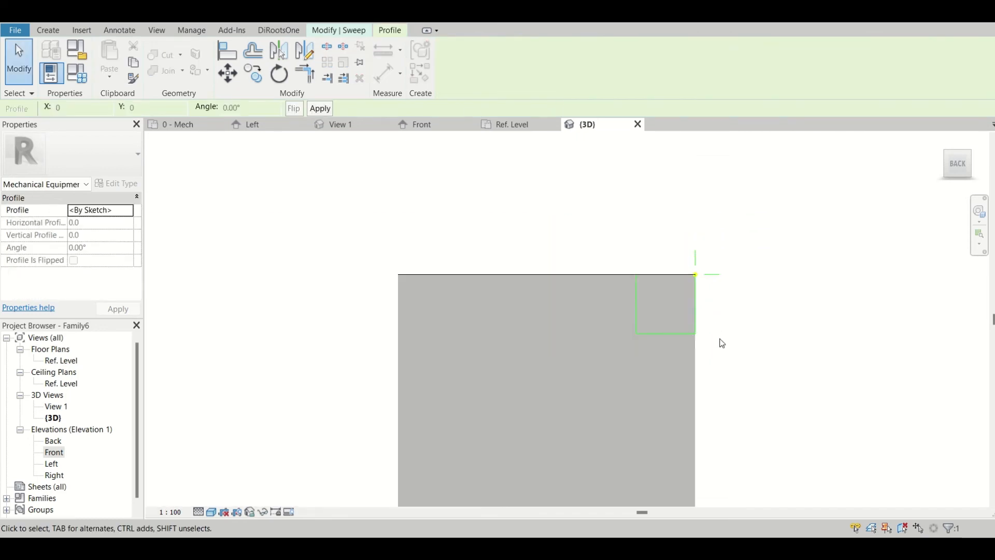
{"action": "middle_click_drag", "start_coordinate": [720, 343], "coordinate": [880, 404], "text": "shift"}
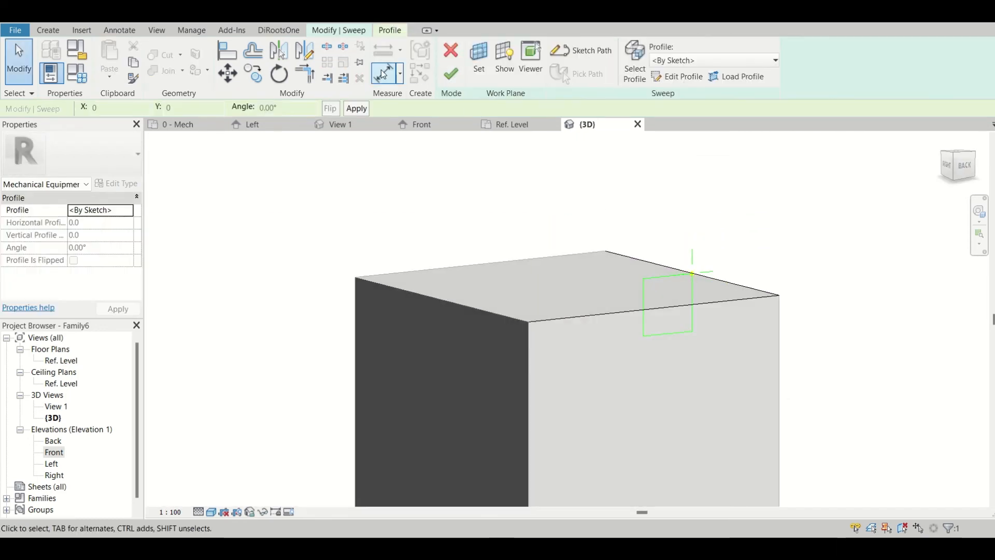
{"action": "left_click", "coordinate": [451, 72]}
{"action": "left_click", "coordinate": [774, 226]}
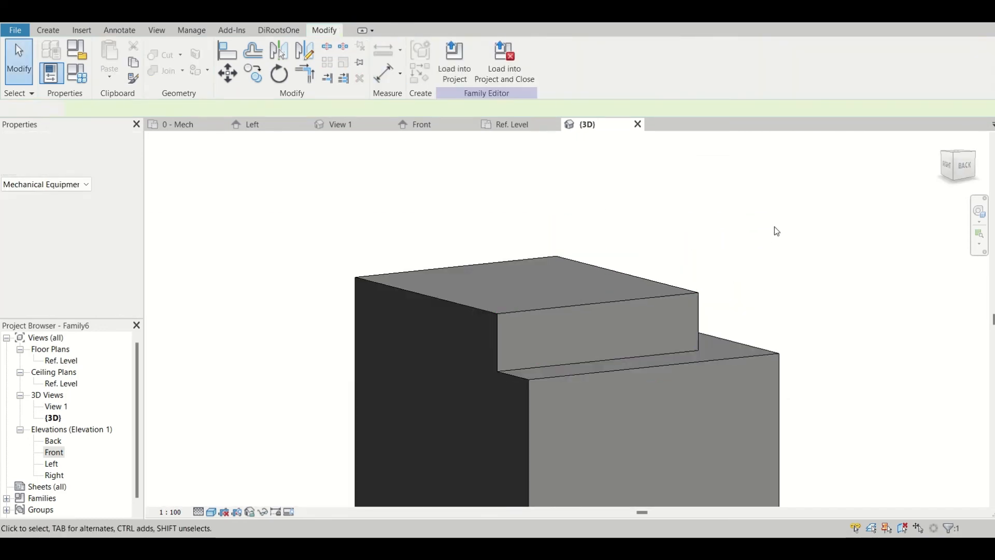
{"action": "scroll", "coordinate": [706, 164], "scroll_direction": "down", "scroll_amount": 2}
{"action": "middle_click_drag", "start_coordinate": [706, 164], "coordinate": [756, 303], "text": "shift"}
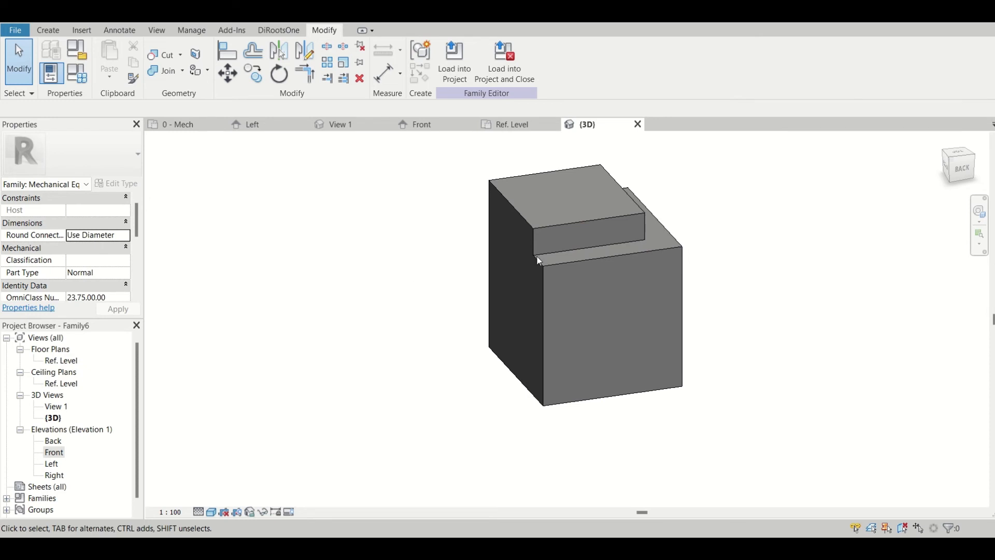
Step: Load the family into the project and place three instances of it in the 0 - Mech plan, between the elevation markers
{"action": "left_click", "coordinate": [455, 71]}
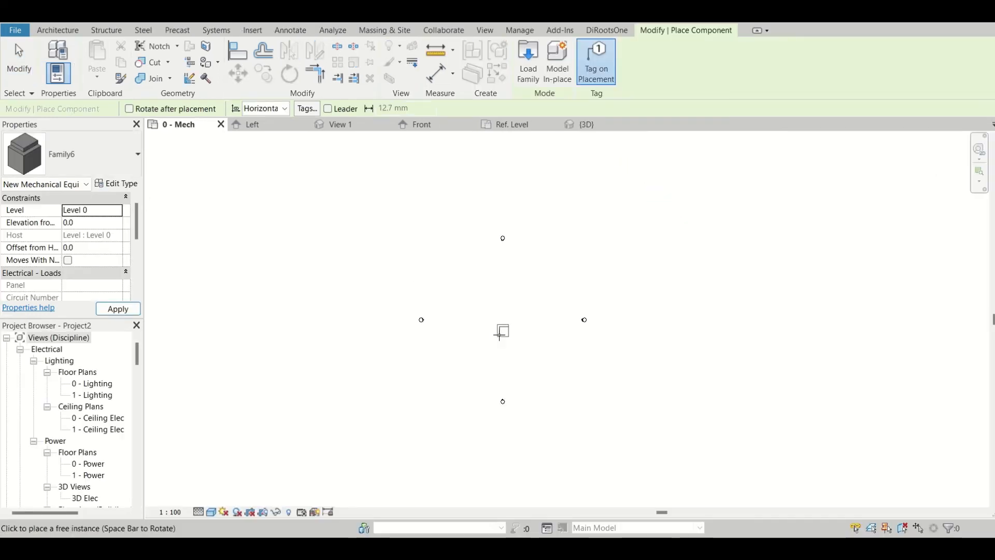
{"action": "left_click", "coordinate": [500, 334]}
{"action": "scroll", "coordinate": [500, 334], "scroll_direction": "up", "scroll_amount": 2}
{"action": "left_click", "coordinate": [430, 256]}
{"action": "left_click", "coordinate": [586, 240]}
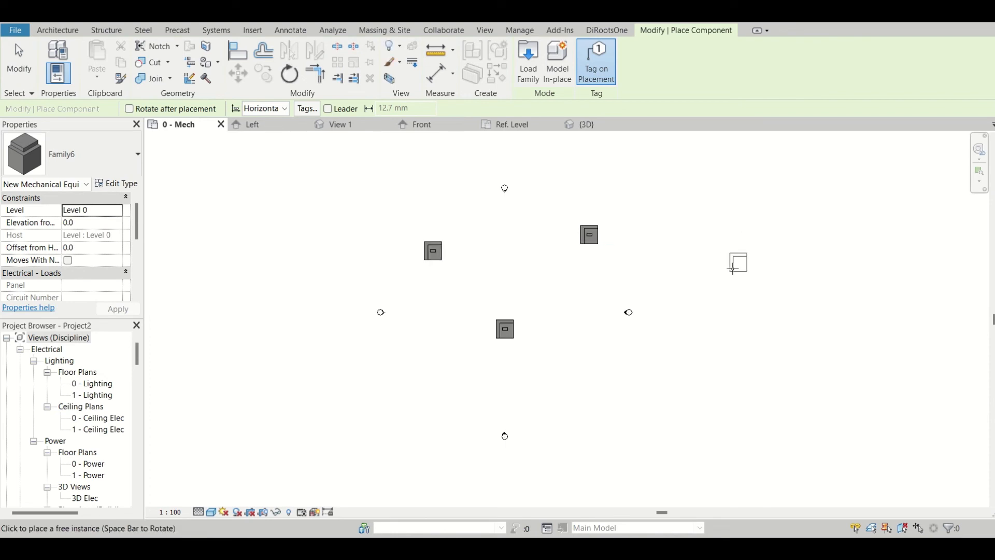
Step: End component placement and isolate the upper-left equipment instance in a 3D view with a selection box
{"action": "key", "text": "Escape"}
{"action": "key", "text": "Escape"}
{"action": "left_click", "coordinate": [434, 251]}
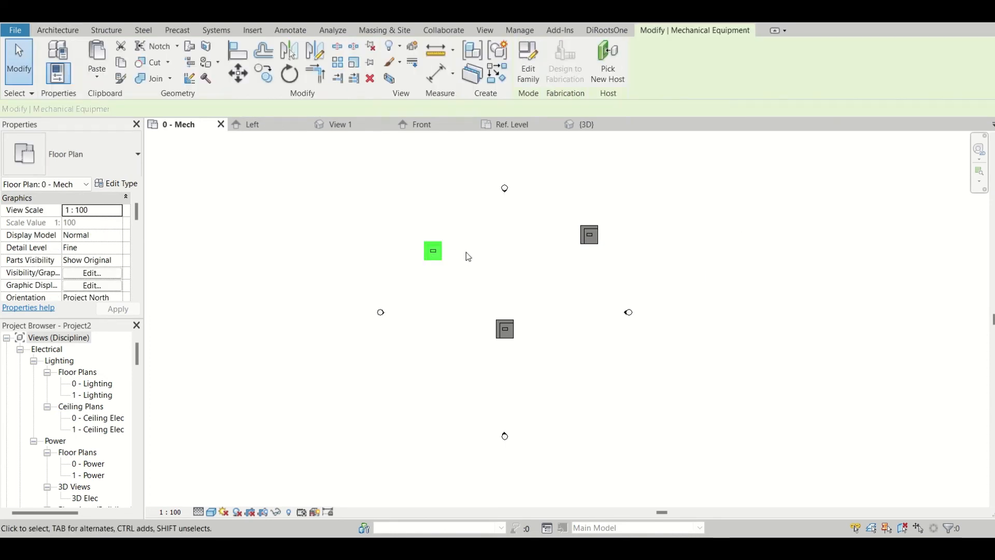
{"action": "left_click", "coordinate": [402, 77]}
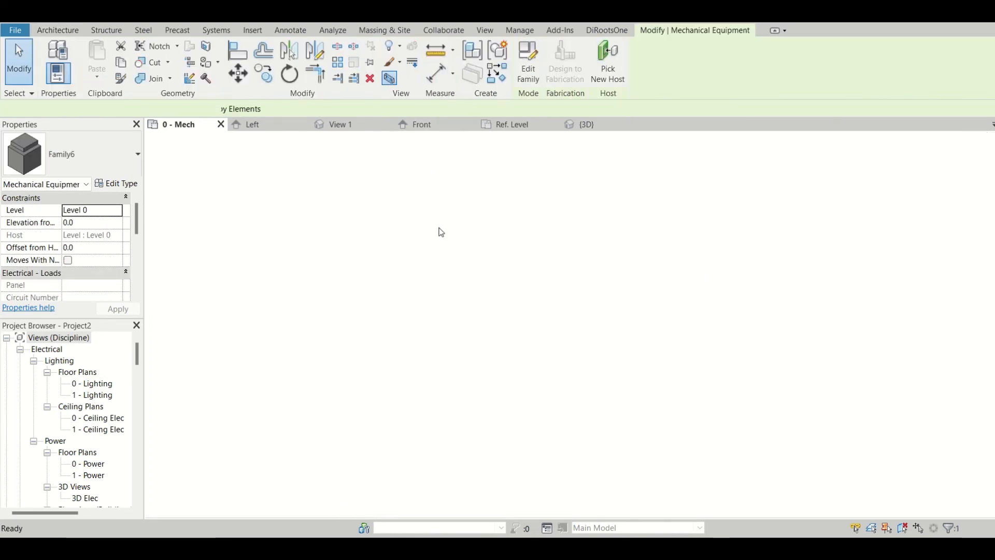
{"action": "left_click", "coordinate": [334, 289]}
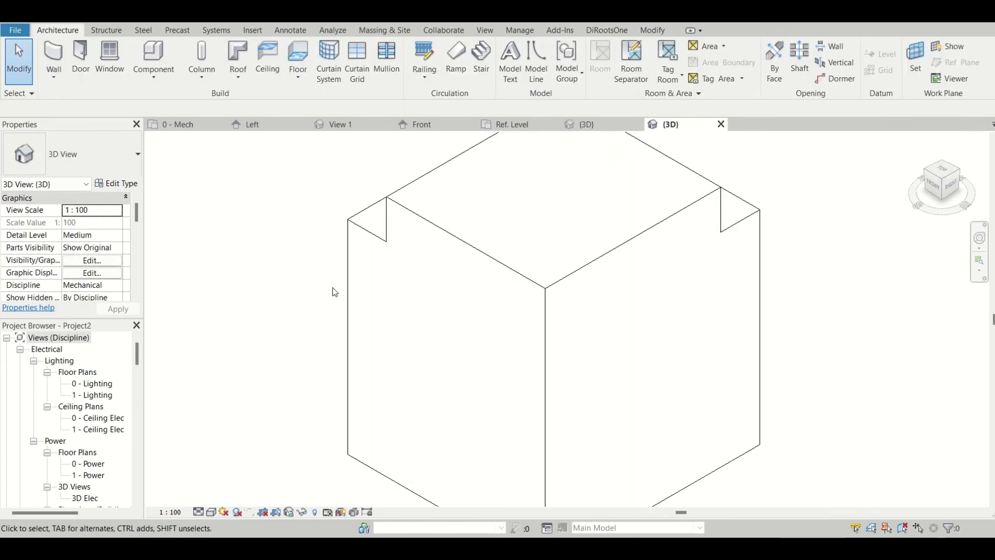
Step: Set the 3D view to Fine detail with shaded display and examine the step cut along the equipment's top edges
{"action": "scroll", "coordinate": [333, 289], "scroll_direction": "down", "scroll_amount": 2}
{"action": "left_click", "coordinate": [197, 512]}
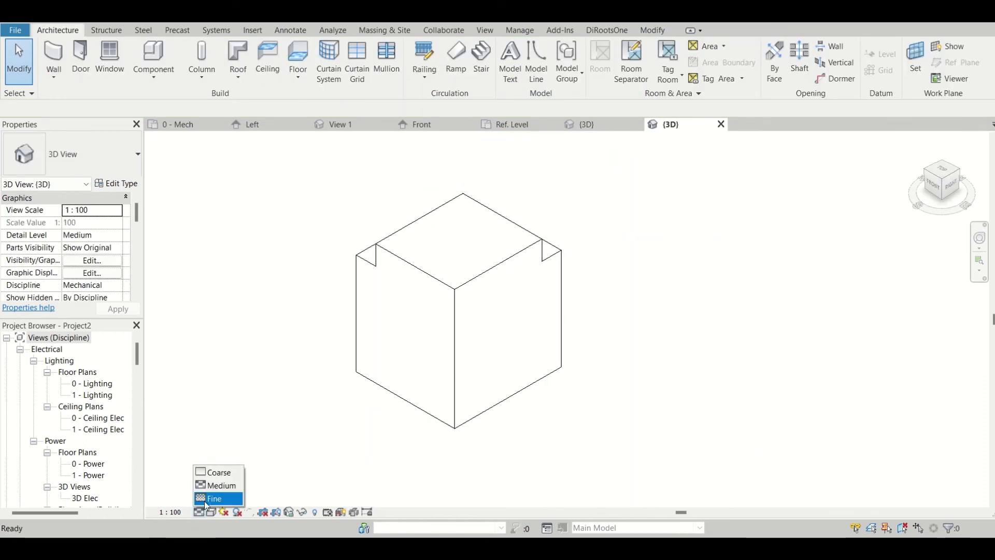
{"action": "left_click", "coordinate": [210, 503]}
{"action": "left_click", "coordinate": [211, 512]}
{"action": "left_click", "coordinate": [225, 478]}
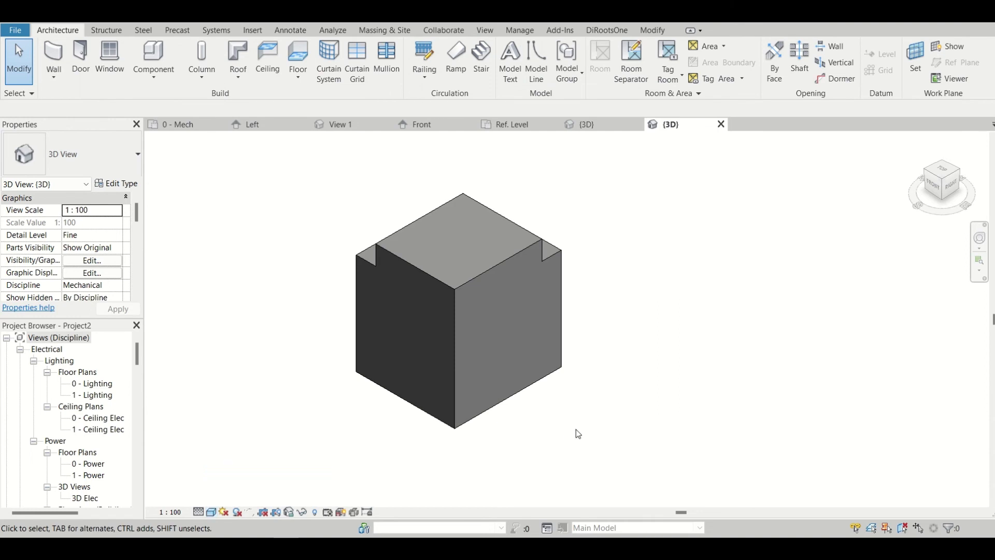
{"action": "mouse_move", "coordinate": [577, 433]}
{"action": "middle_mouse_down", "text": "shift"}
{"action": "mouse_move", "coordinate": [573, 351]}
{"action": "mouse_move", "coordinate": [328, 303]}
{"action": "middle_mouse_up", "text": "shift"}
{"action": "left_click", "coordinate": [470, 305]}
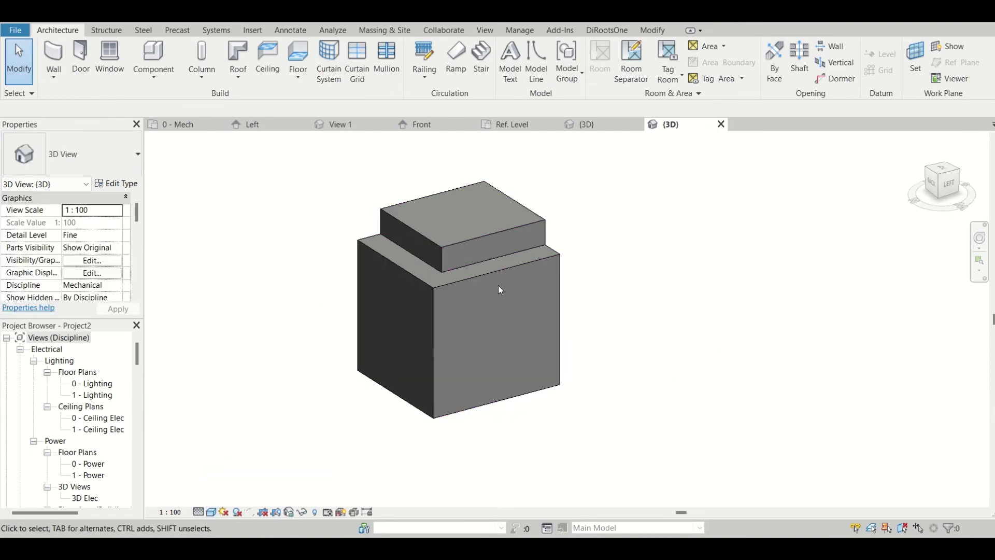
{"action": "left_click", "coordinate": [502, 271]}
{"action": "middle_click_drag", "start_coordinate": [701, 295], "coordinate": [797, 310], "text": "shift"}
{"action": "left_click", "coordinate": [777, 299]}
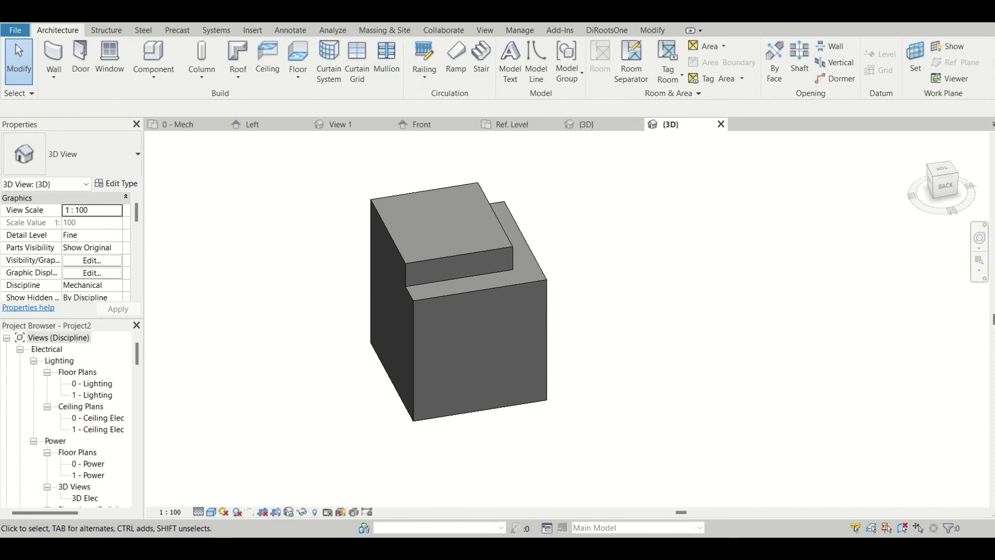
Step: Close the inactive views, return to the family's 3D view and delete the void sweep from the box
{"action": "left_click", "coordinate": [321, 11]}
{"action": "left_click", "coordinate": [171, 126]}
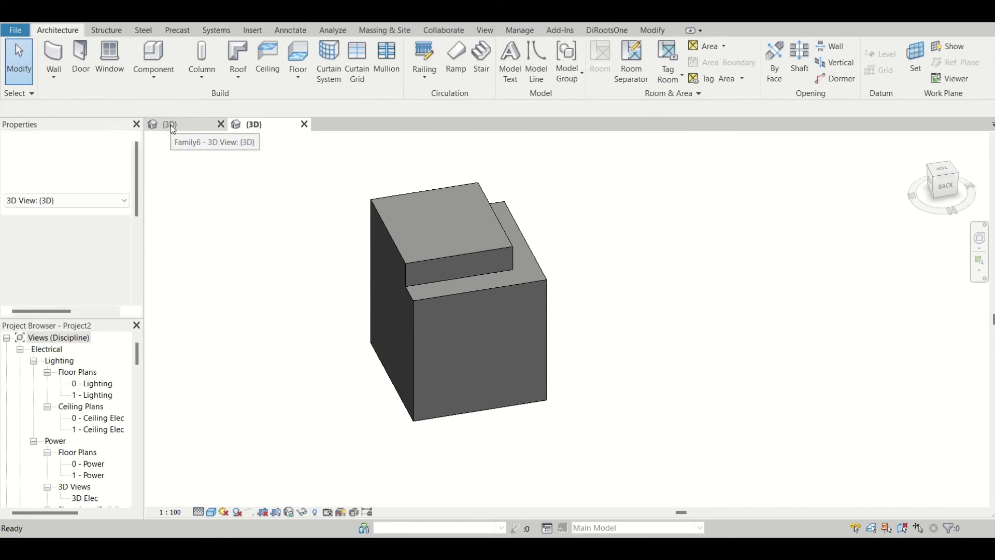
{"action": "scroll", "coordinate": [531, 283], "scroll_direction": "down", "scroll_amount": 2}
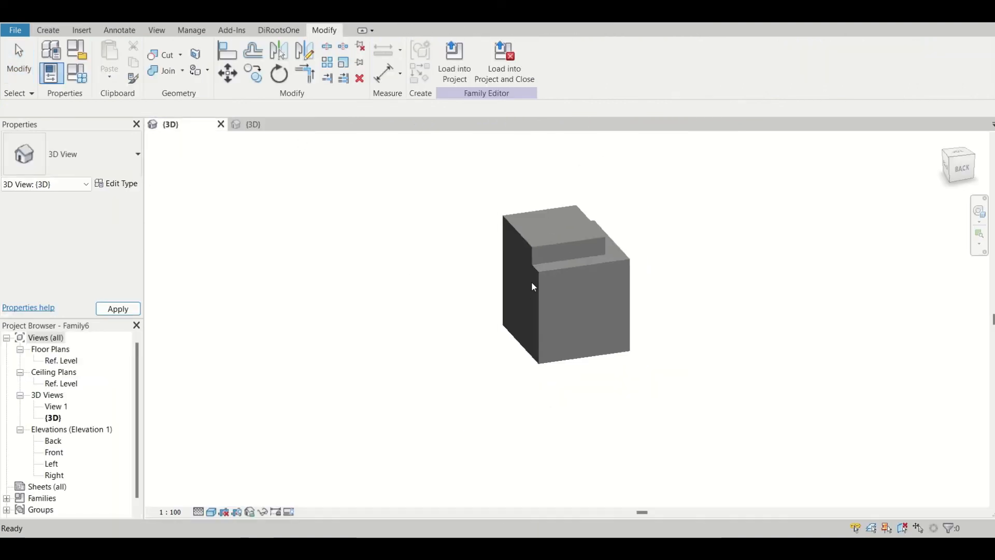
{"action": "left_click", "coordinate": [582, 265]}
{"action": "key", "text": "Escape"}
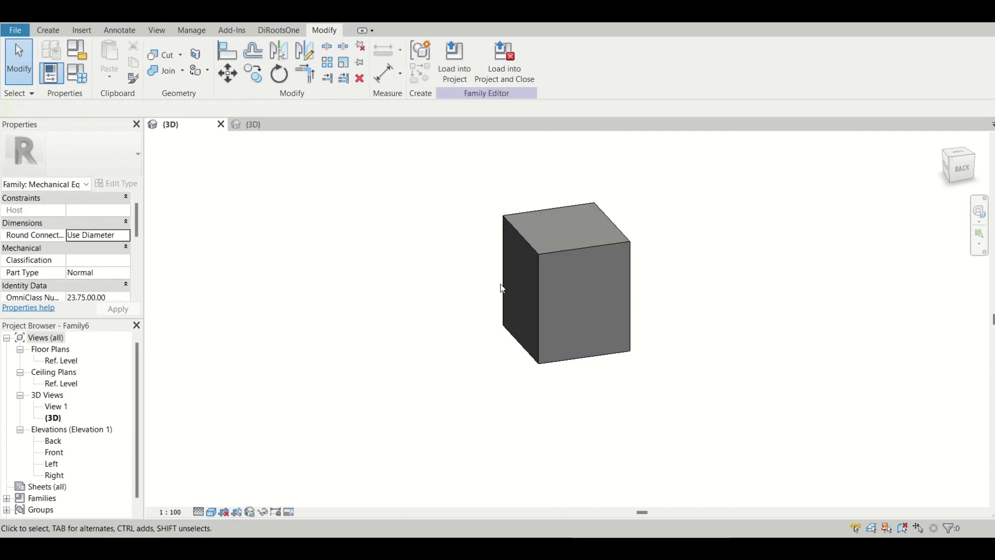
{"action": "left_click", "coordinate": [51, 32]}
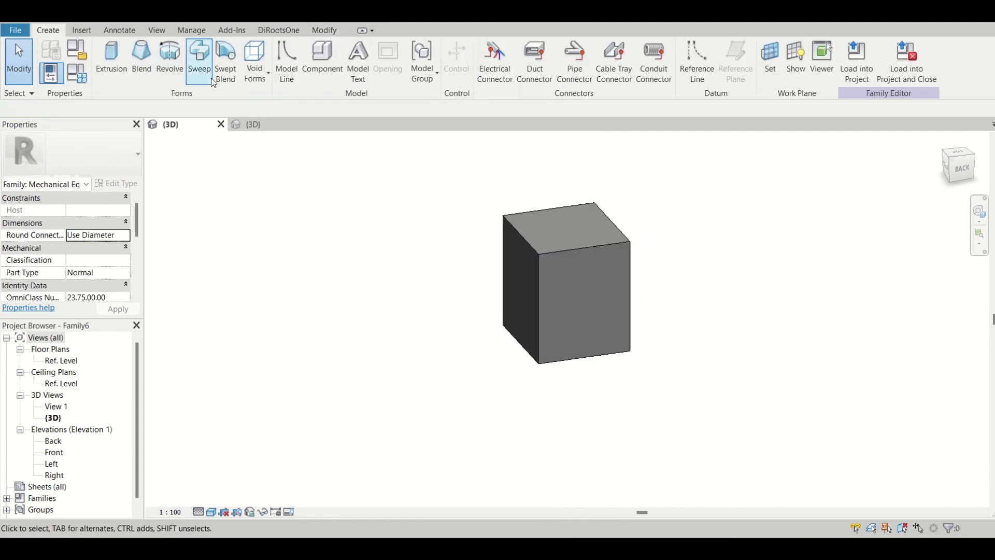
{"action": "left_click", "coordinate": [254, 62]}
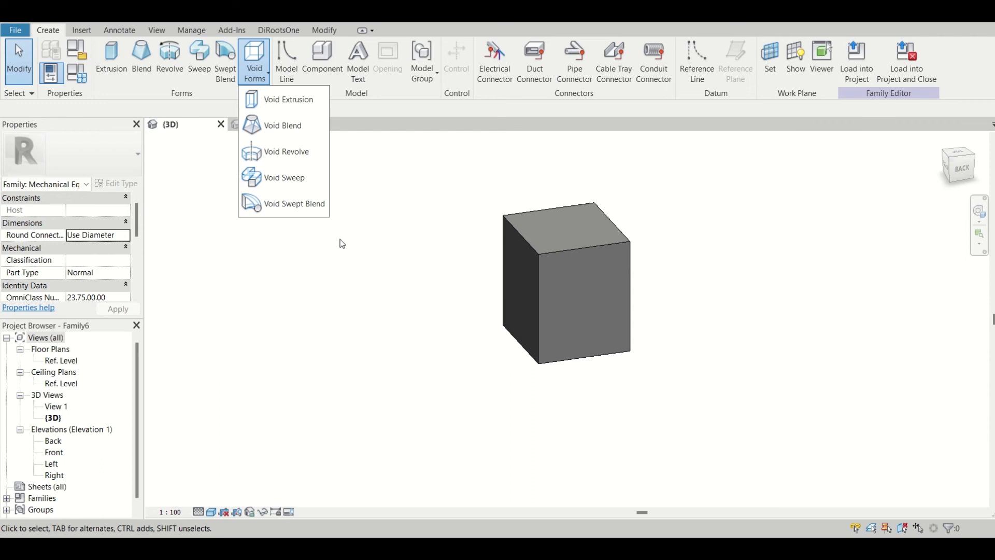
{"action": "left_click", "coordinate": [484, 366]}
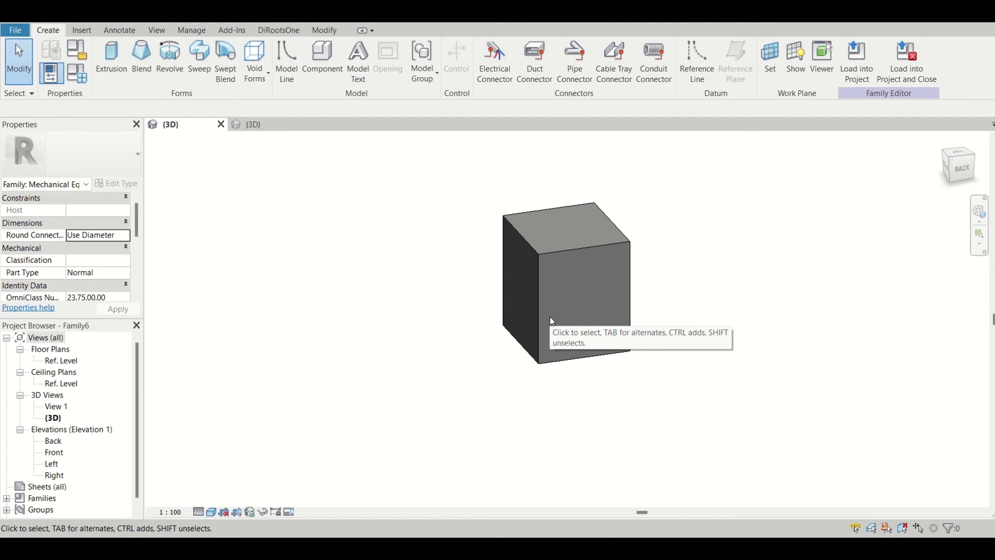
{"action": "left_click", "coordinate": [564, 252]}
{"action": "middle_click_drag", "start_coordinate": [573, 273], "coordinate": [826, 285], "text": "shift"}
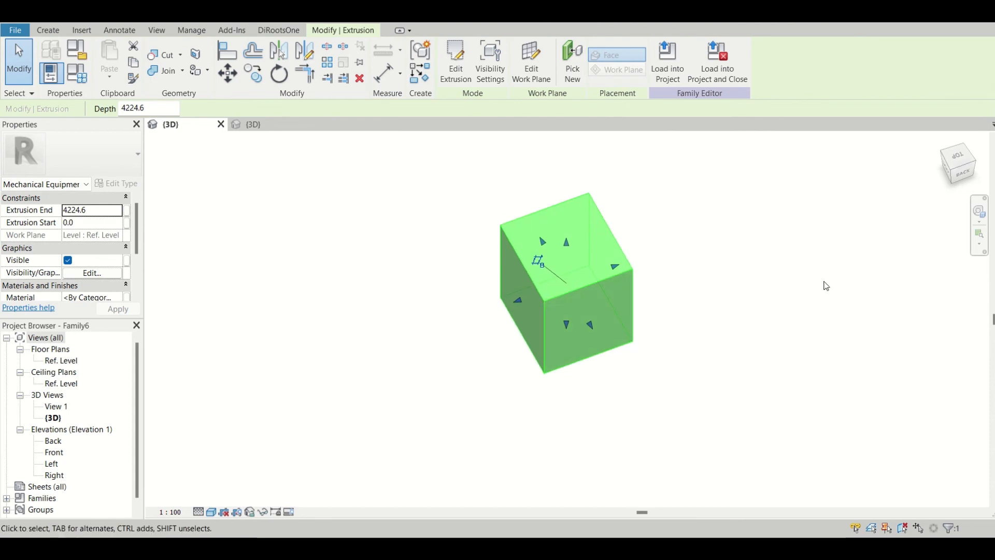
{"action": "left_click", "coordinate": [956, 156]}
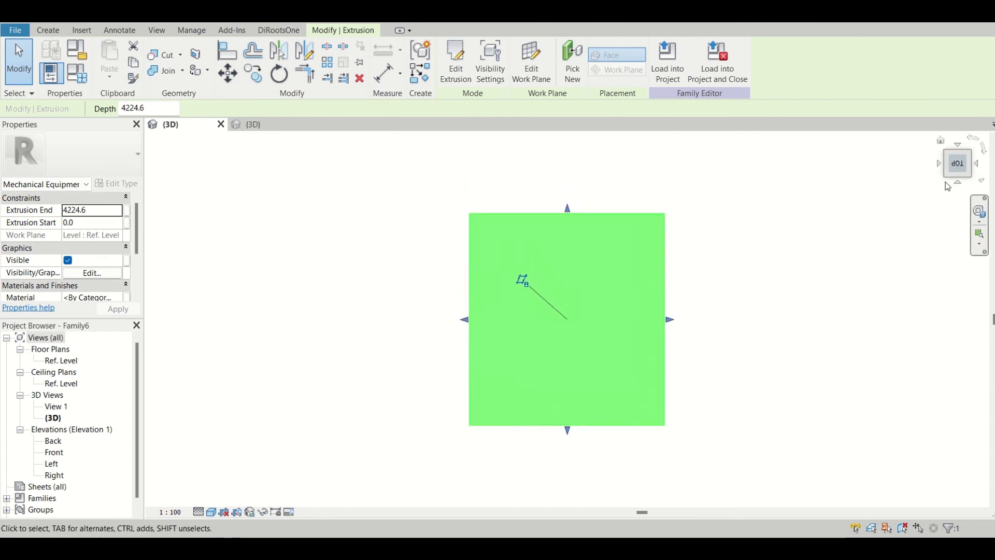
{"action": "left_click", "coordinate": [325, 335]}
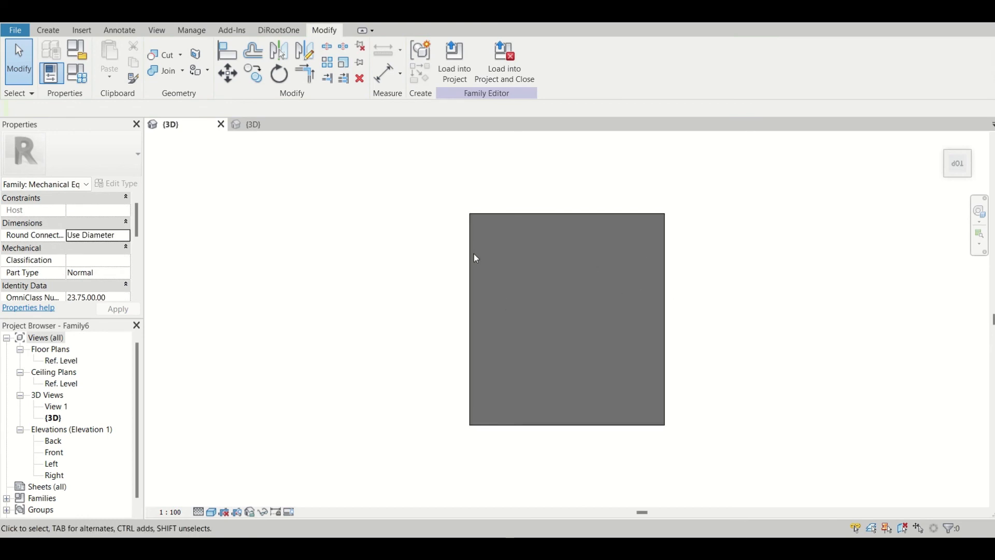
{"action": "middle_click_drag", "start_coordinate": [584, 358], "coordinate": [596, 270], "text": "shift"}
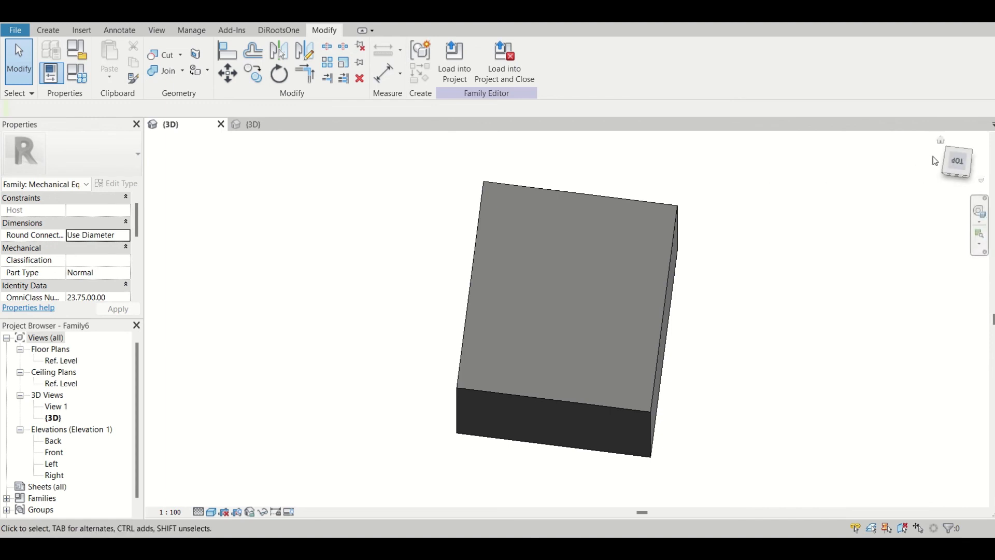
Step: Create a void swept blend path in top view as a semicircular arc of about 1000 radius, curving inward from the box's back edge
{"action": "left_click", "coordinate": [957, 161]}
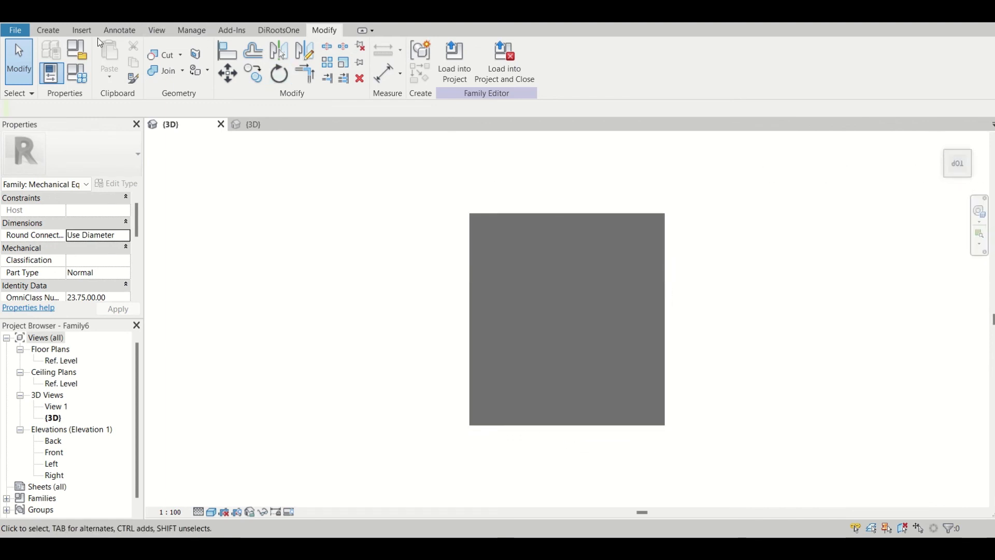
{"action": "left_click", "coordinate": [48, 30]}
{"action": "left_click", "coordinate": [259, 85]}
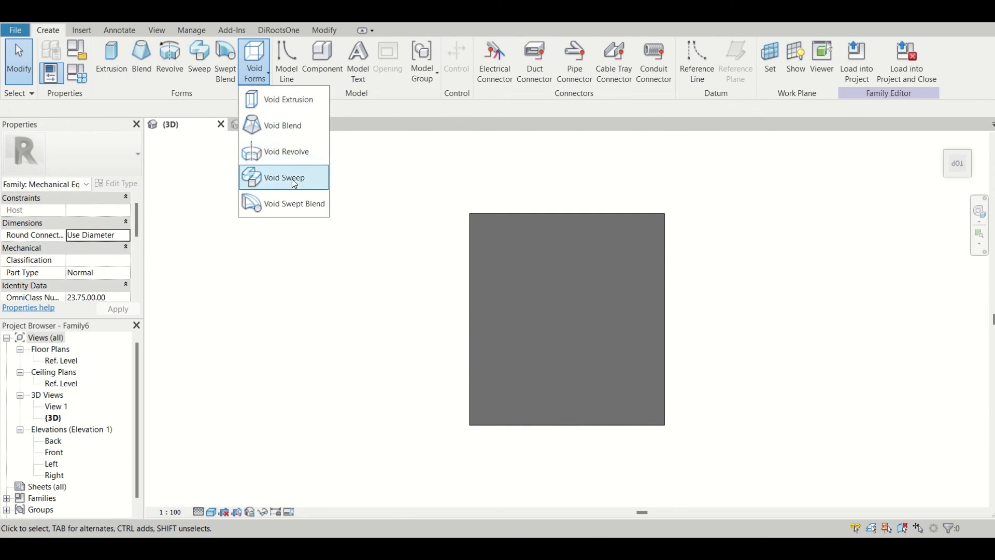
{"action": "left_click", "coordinate": [293, 203]}
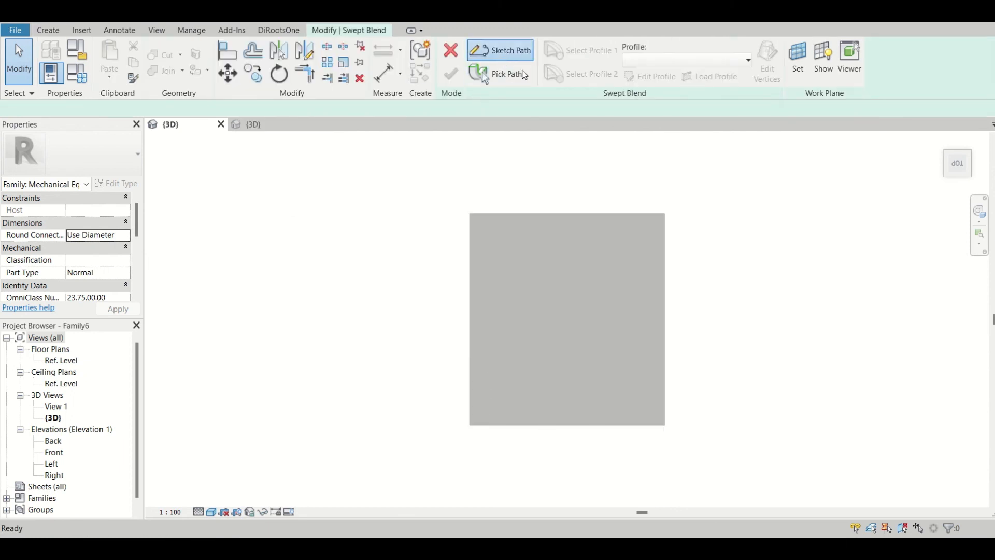
{"action": "left_click", "coordinate": [502, 56]}
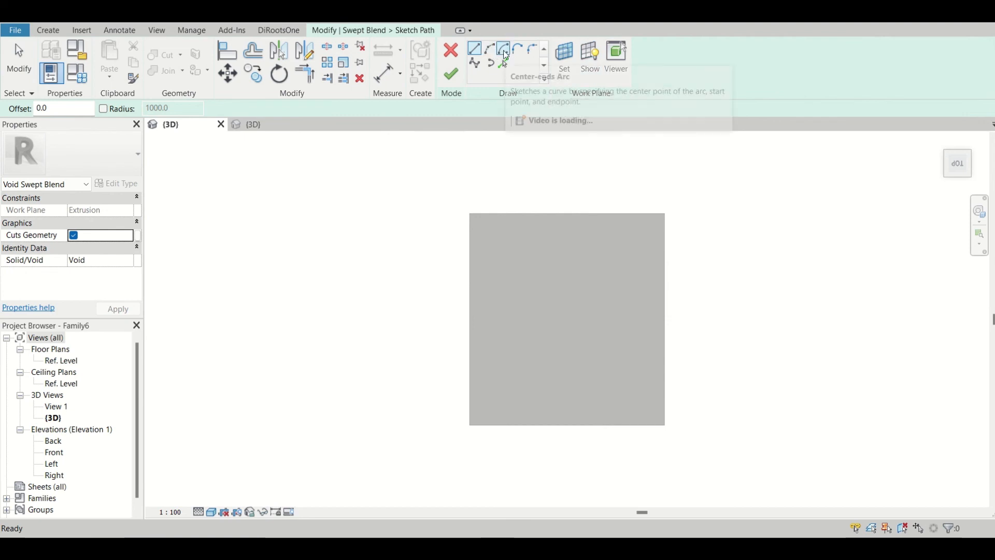
{"action": "left_click", "coordinate": [490, 49]}
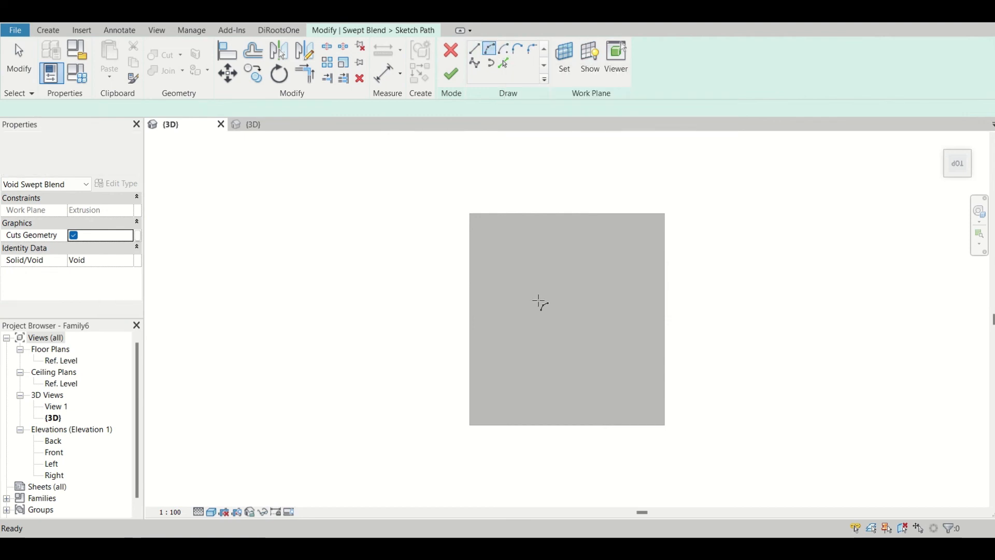
{"action": "left_click", "coordinate": [623, 425]}
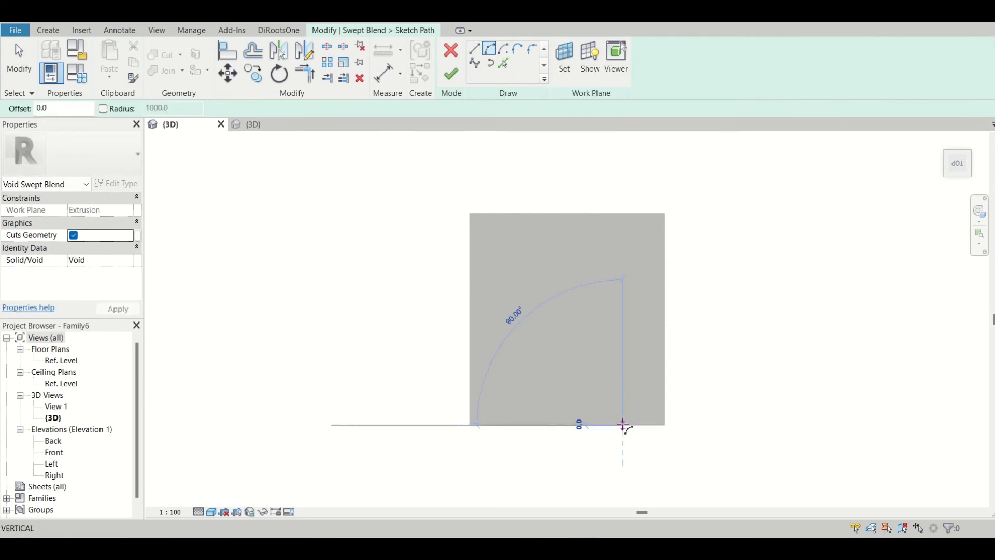
{"action": "left_click", "coordinate": [510, 425]}
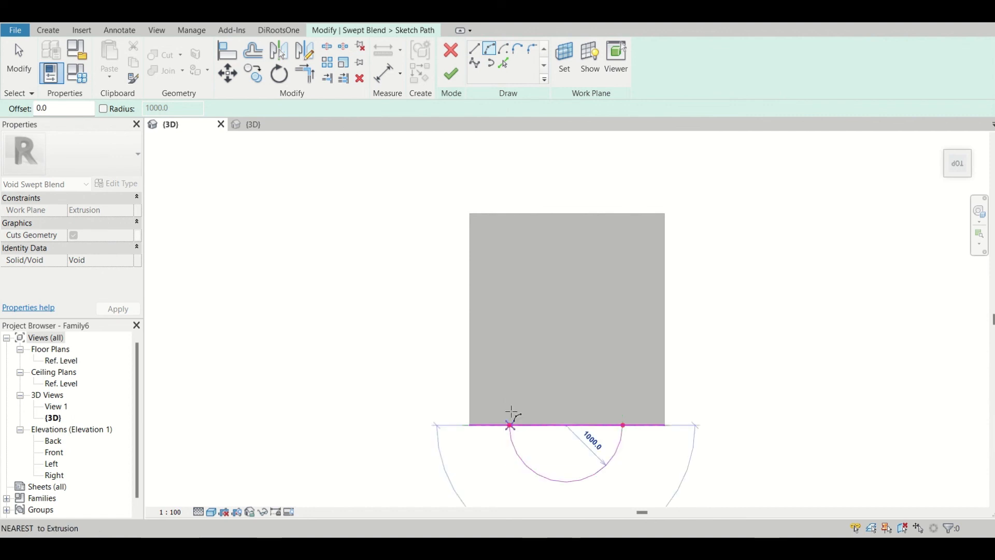
{"action": "left_click", "coordinate": [525, 386]}
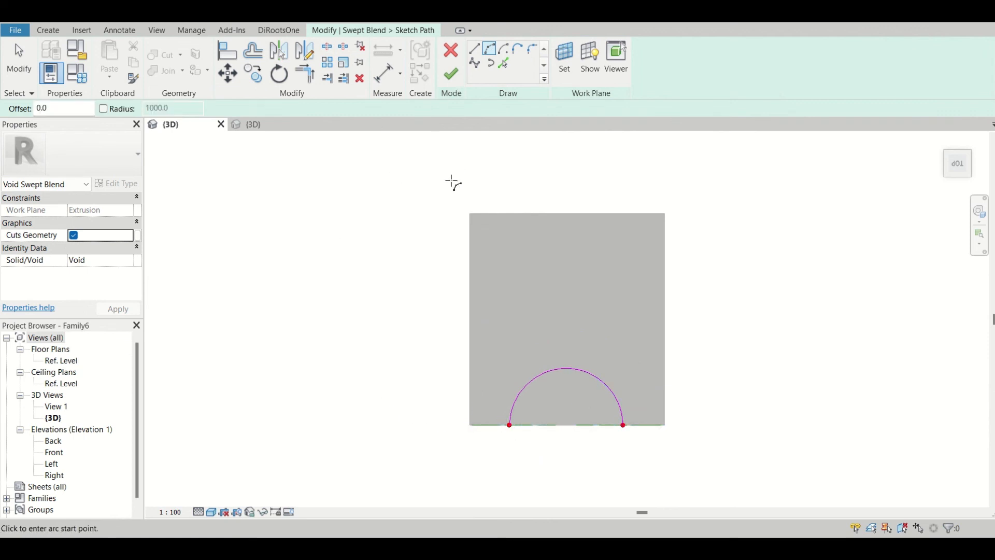
{"action": "left_click", "coordinate": [451, 73]}
Step: Sketch the first profile in back view as a rectangle about 360 by 300, extending down and outward from the path's left end
{"action": "left_click", "coordinate": [580, 50]}
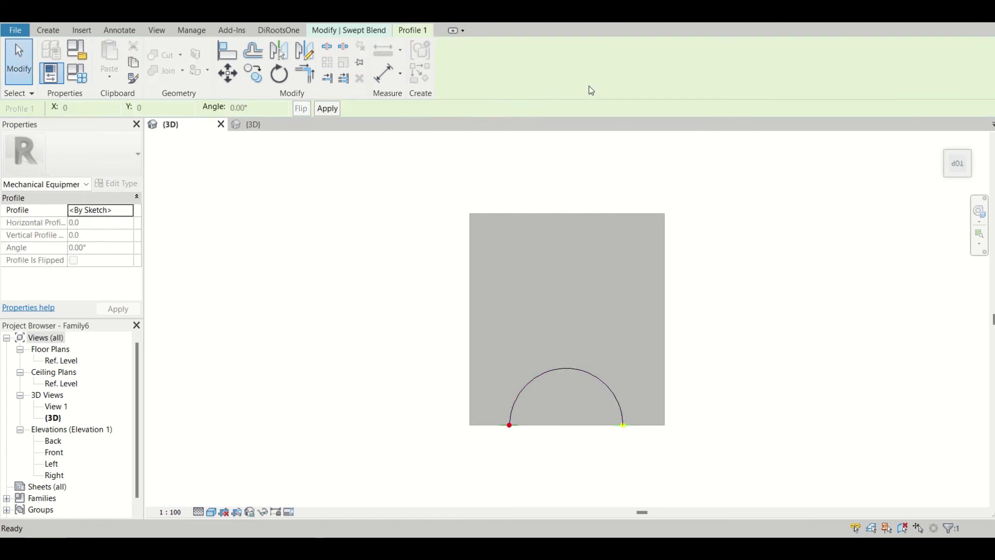
{"action": "middle_click_drag", "start_coordinate": [499, 447], "coordinate": [505, 228], "text": "shift"}
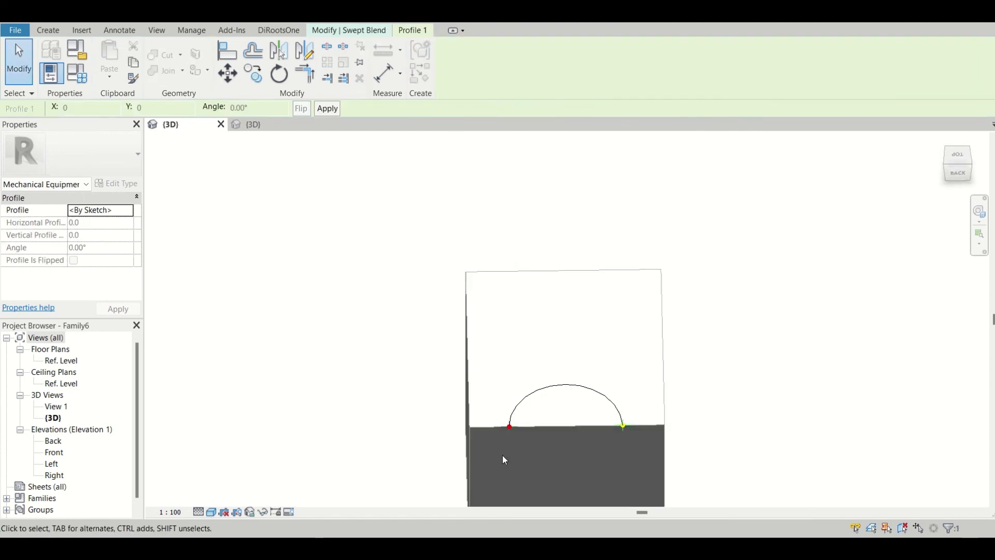
{"action": "scroll", "coordinate": [502, 454], "scroll_direction": "up", "scroll_amount": 5}
{"action": "double_click", "coordinate": [490, 393]}
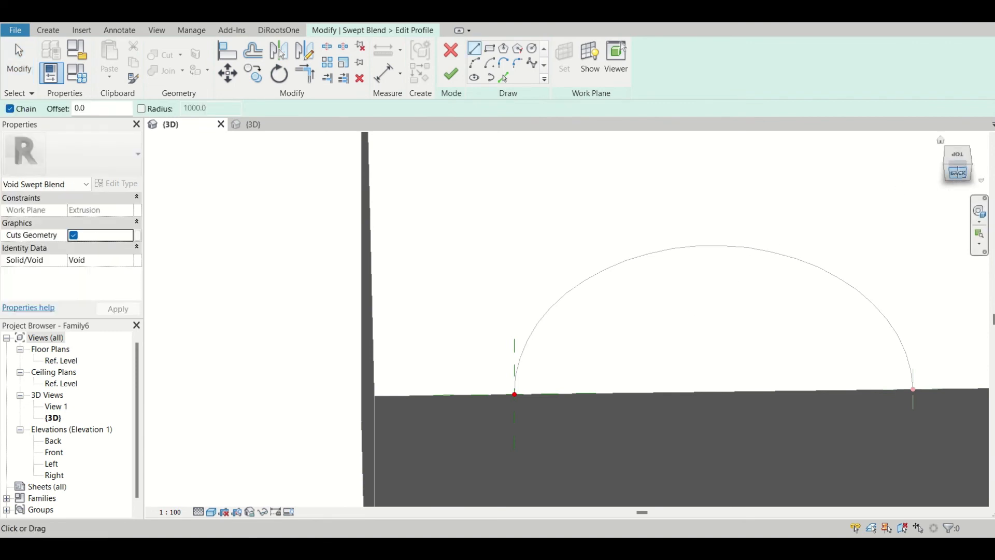
{"action": "left_click", "coordinate": [956, 173]}
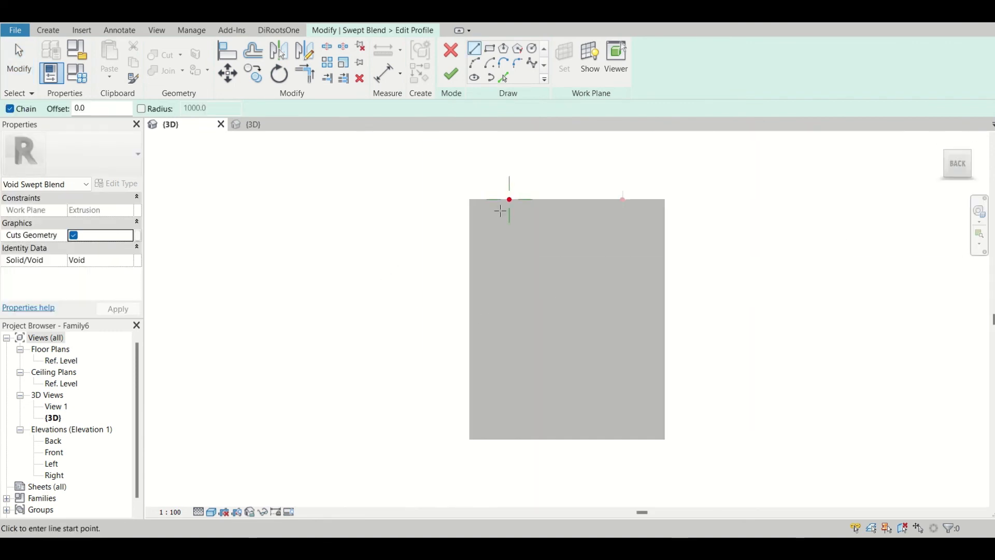
{"action": "scroll", "coordinate": [500, 210], "scroll_direction": "up", "scroll_amount": 3}
{"action": "left_click", "coordinate": [490, 49]}
{"action": "scroll", "coordinate": [524, 214], "scroll_direction": "up", "scroll_amount": 2}
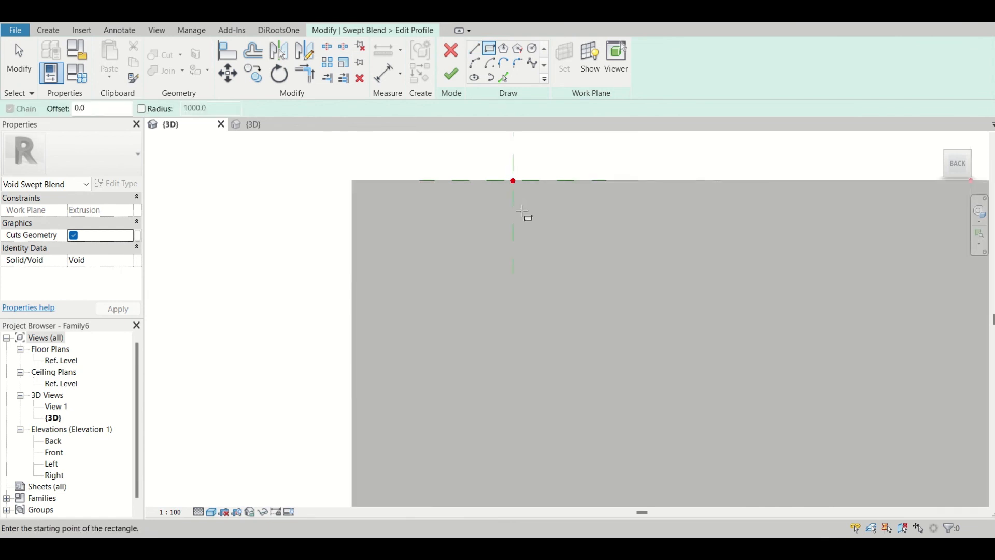
{"action": "scroll", "coordinate": [524, 214], "scroll_direction": "up", "scroll_amount": 2}
{"action": "left_click", "coordinate": [505, 159]}
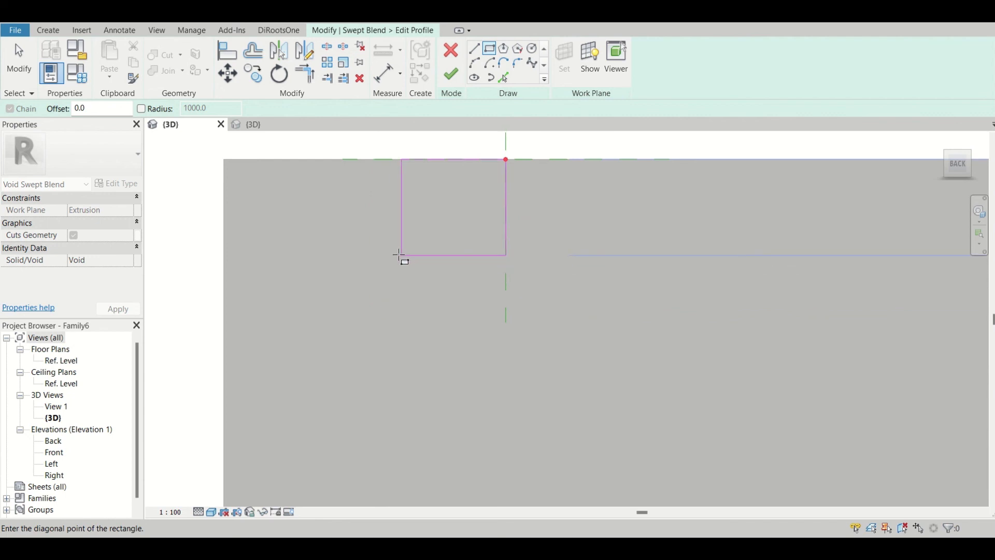
{"action": "left_click", "coordinate": [361, 279]}
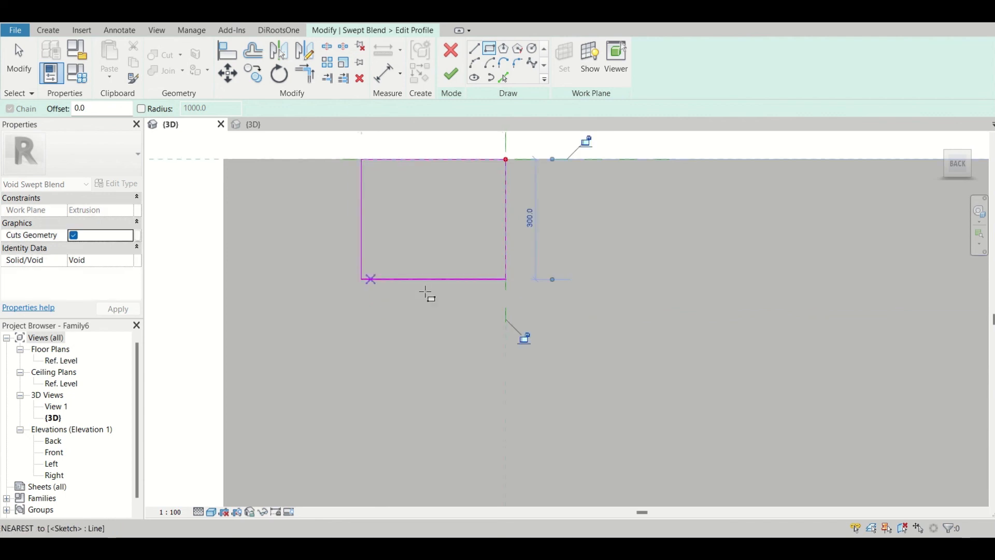
{"action": "scroll", "coordinate": [426, 293], "scroll_direction": "down", "scroll_amount": 3}
{"action": "scroll", "coordinate": [482, 220], "scroll_direction": "down", "scroll_amount": 2}
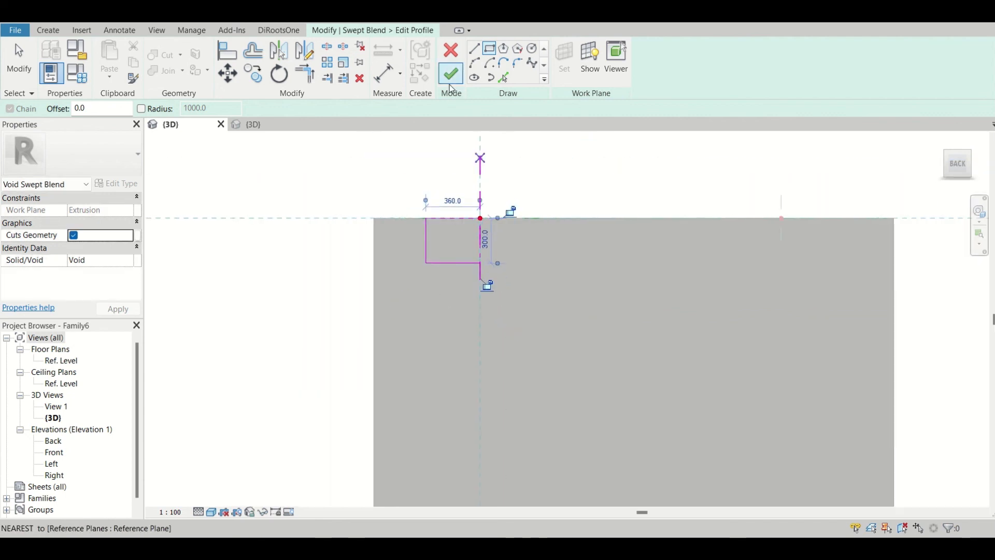
{"action": "left_click", "coordinate": [451, 87]}
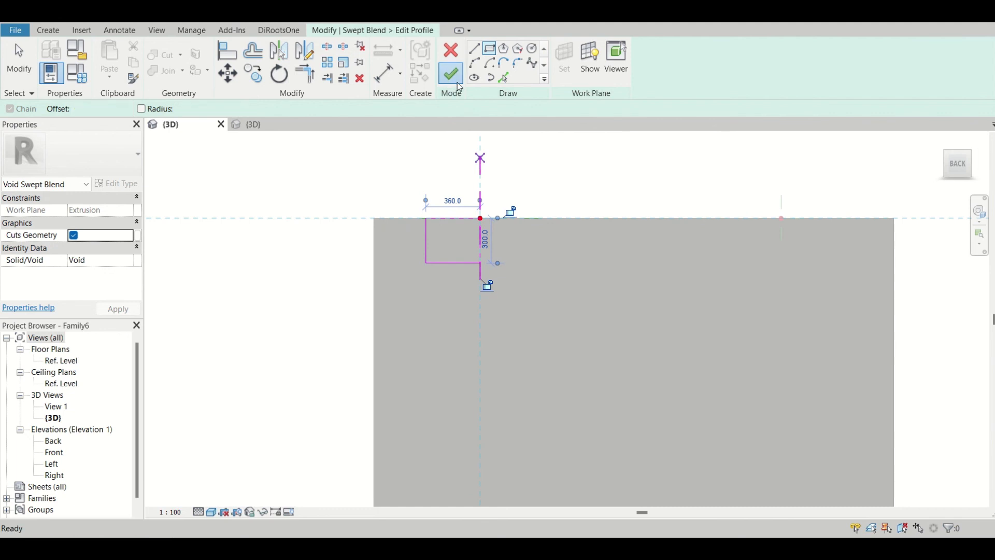
Step: Sketch the second profile as a rectangle about 560 by 1360, extending down and outward from the path's other end
{"action": "double_click", "coordinate": [784, 206]}
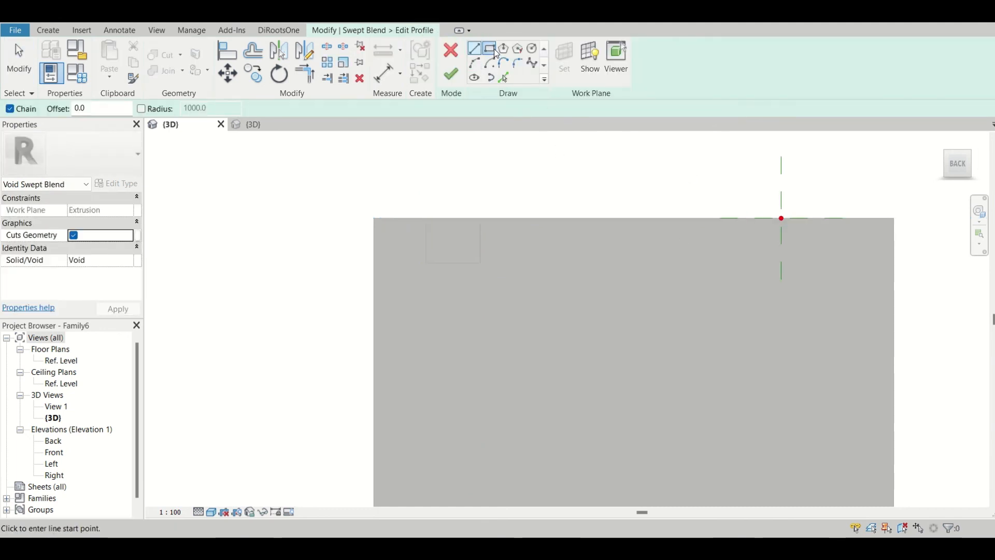
{"action": "left_click", "coordinate": [491, 49]}
{"action": "left_click", "coordinate": [783, 220]}
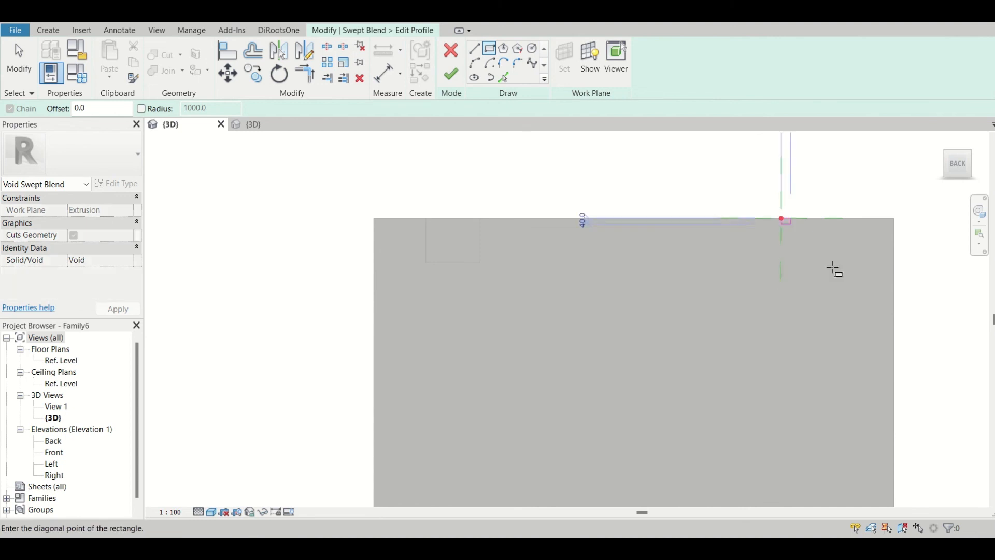
{"action": "left_click", "coordinate": [867, 422]}
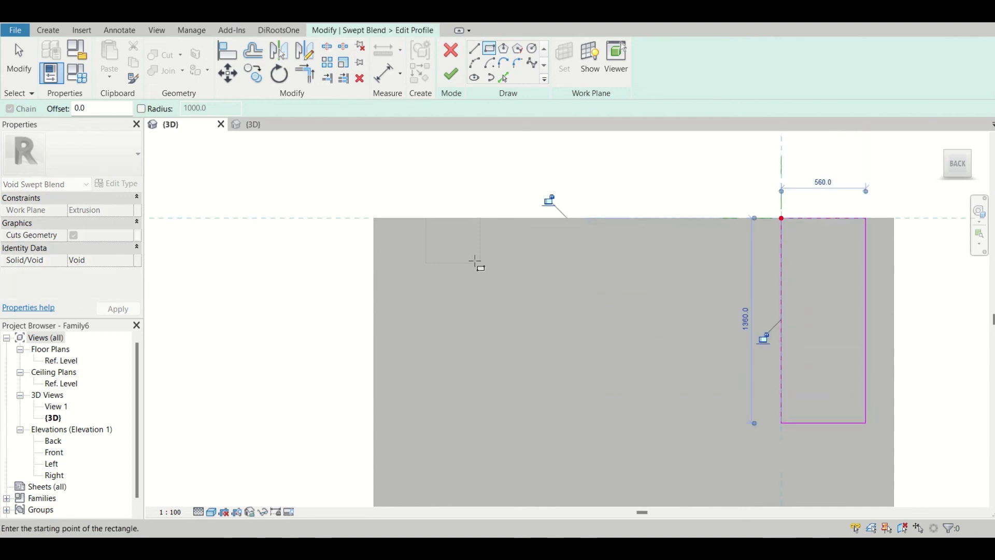
{"action": "left_click", "coordinate": [451, 74]}
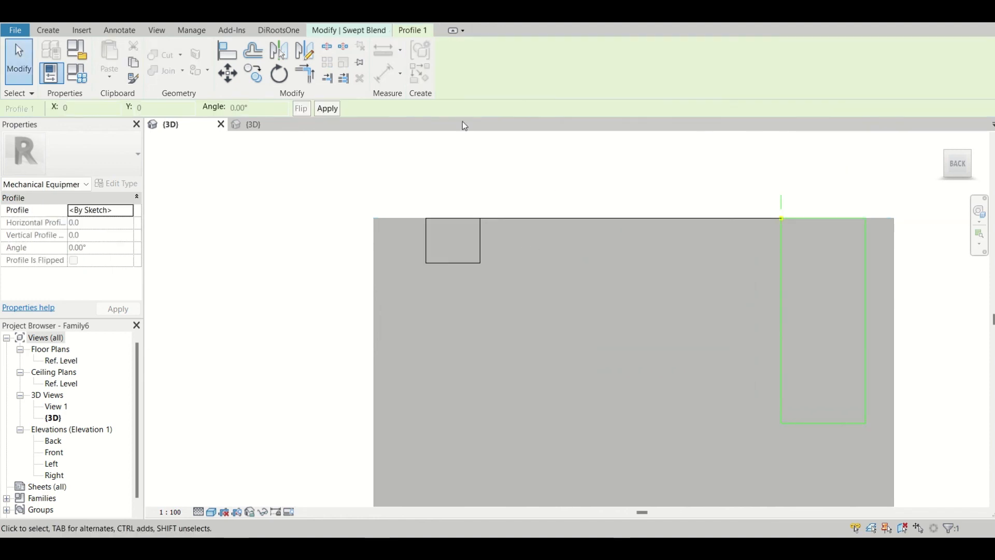
Step: Finish the void swept blend so it cuts the box, and inspect the curved cut in 3D
{"action": "scroll", "coordinate": [552, 232], "scroll_direction": "down", "scroll_amount": 5}
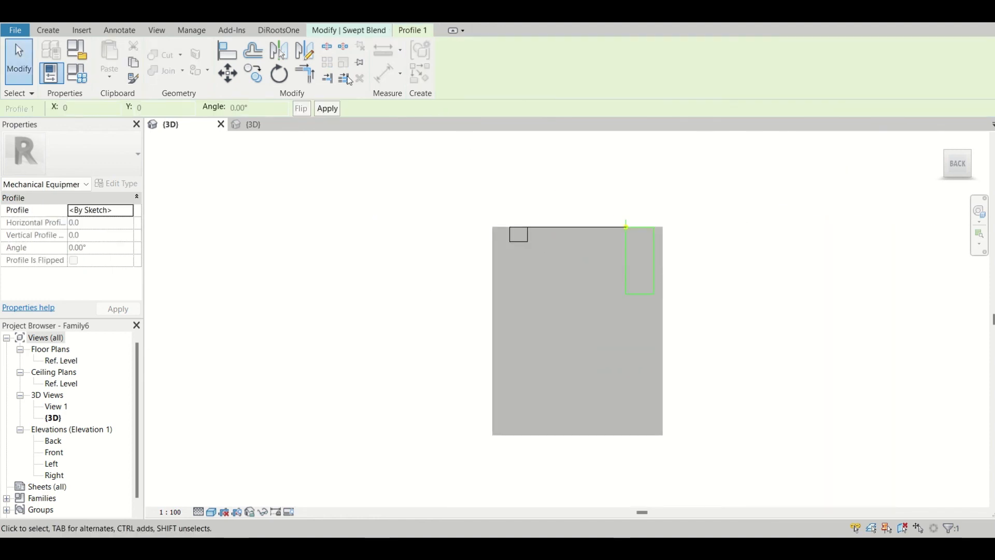
{"action": "left_click", "coordinate": [340, 31]}
{"action": "left_click", "coordinate": [450, 74]}
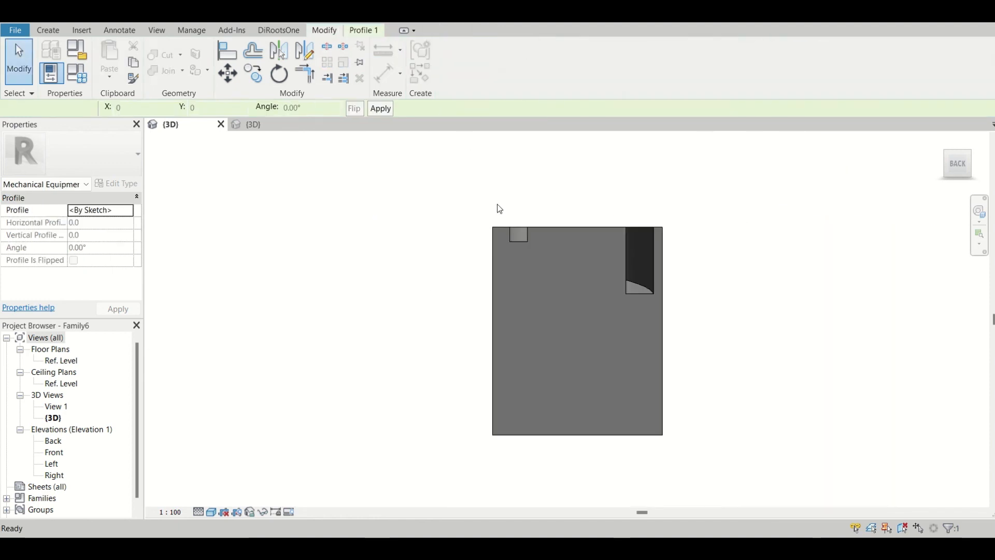
{"action": "middle_click_drag", "start_coordinate": [393, 300], "coordinate": [546, 386], "text": "shift"}
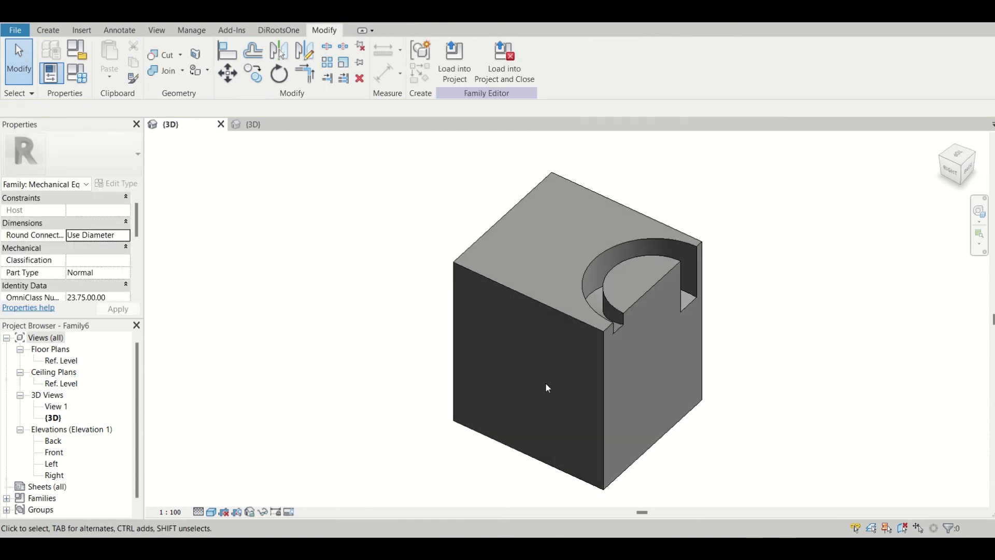
Step: Reopen the void swept blend and widen its larger end profile to about 1000 by moving the inner vertical edge inward
{"action": "scroll", "coordinate": [428, 176], "scroll_direction": "up", "scroll_amount": 4}
{"action": "middle_click_drag", "start_coordinate": [428, 176], "coordinate": [389, 237], "text": "shift"}
{"action": "double_click", "coordinate": [467, 282]}
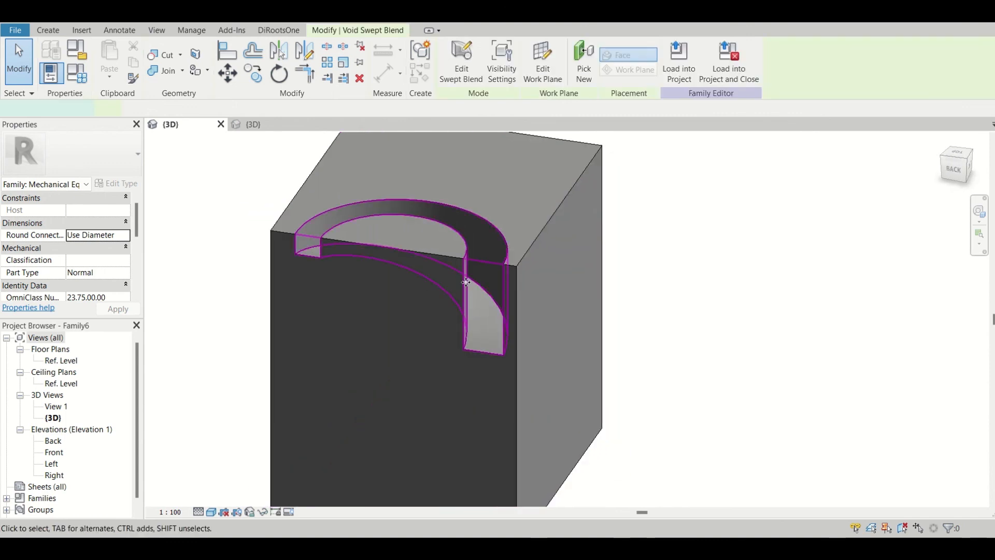
{"action": "left_click", "coordinate": [465, 298]}
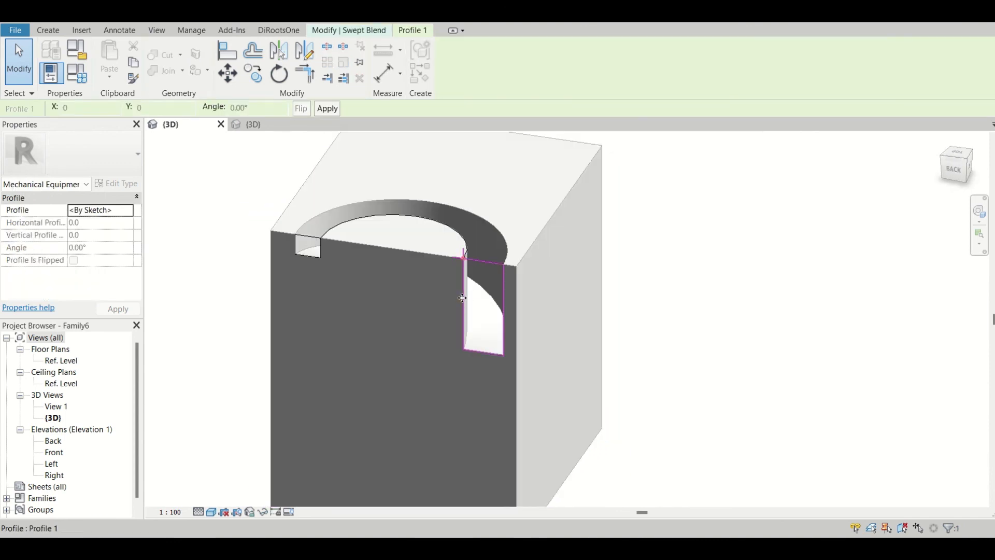
{"action": "double_click", "coordinate": [471, 307]}
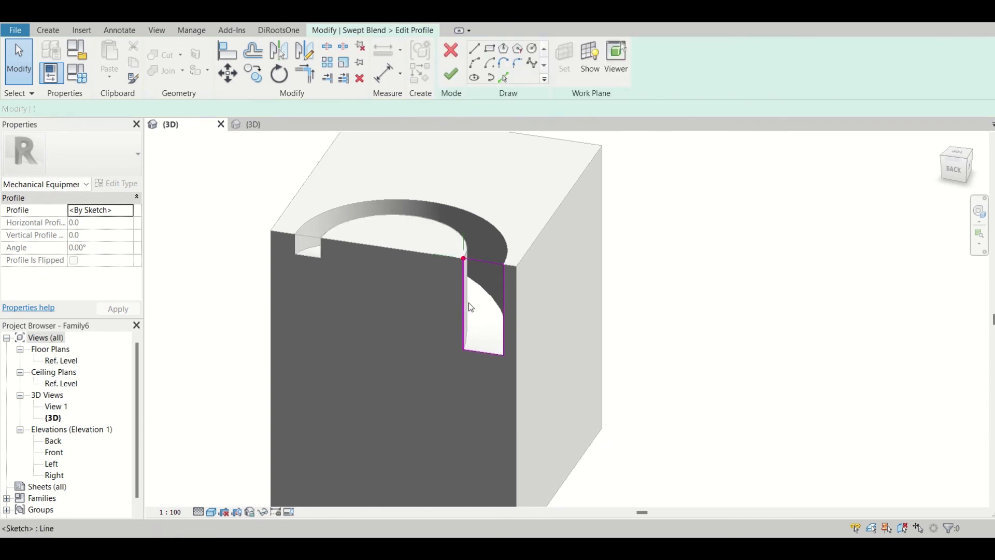
{"action": "left_click", "coordinate": [465, 303]}
{"action": "left_click_drag", "start_coordinate": [466, 302], "coordinate": [428, 281]}
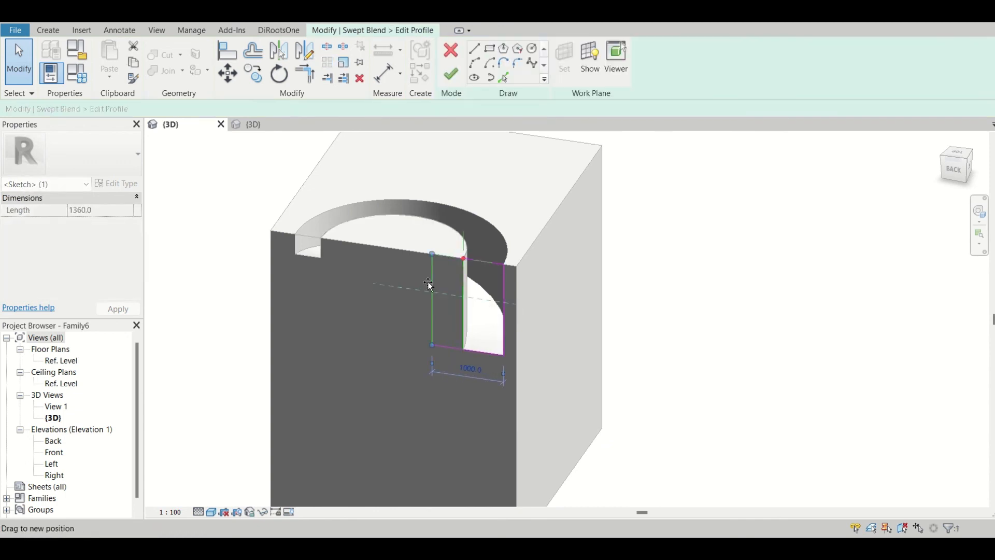
{"action": "left_click", "coordinate": [451, 74]}
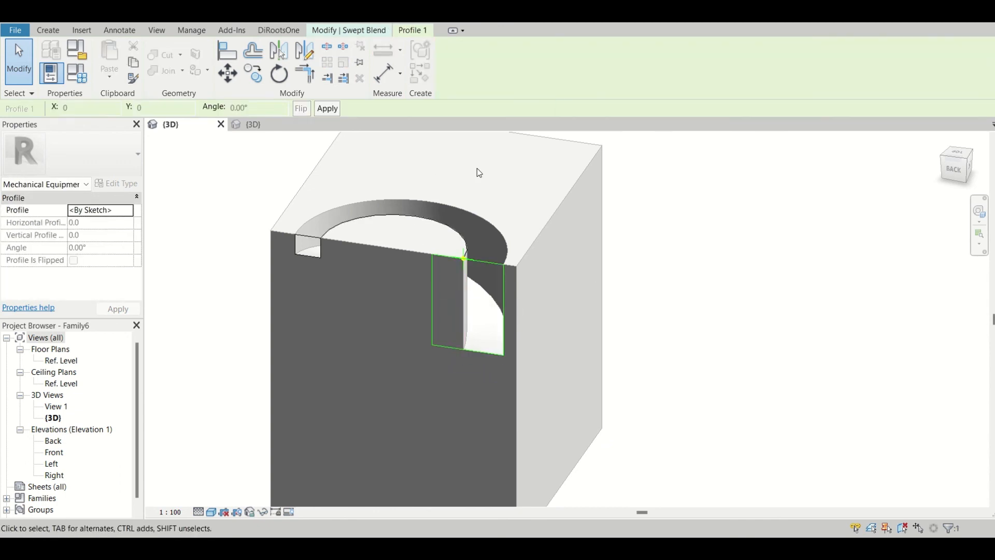
Step: Finish editing the void swept blend and examine the reshaped cut at the box's back edge
{"action": "left_click", "coordinate": [343, 30]}
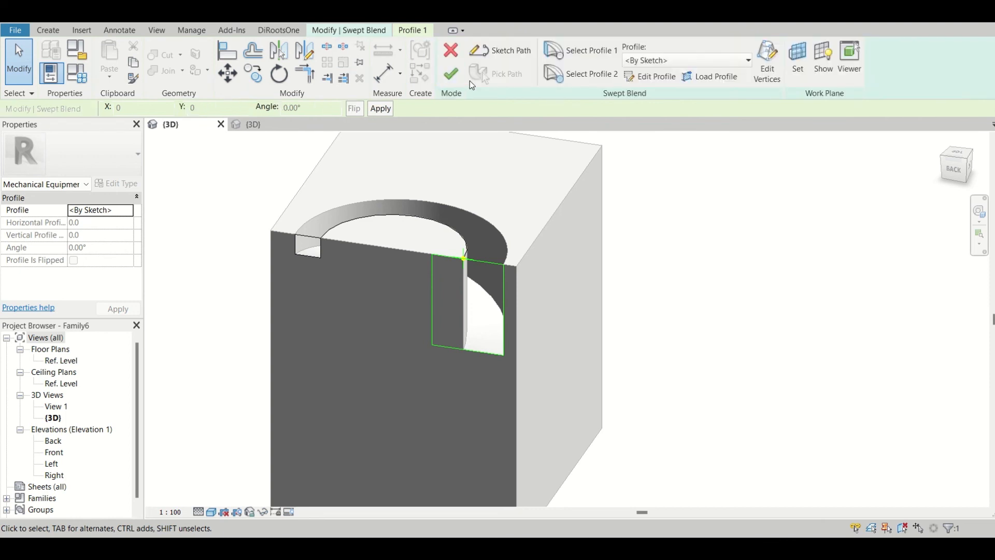
{"action": "left_click", "coordinate": [449, 74]}
{"action": "middle_click_drag", "start_coordinate": [625, 288], "coordinate": [633, 384], "text": "shift"}
{"action": "left_click", "coordinate": [633, 377]}
{"action": "middle_click_drag", "start_coordinate": [634, 312], "coordinate": [755, 206], "text": "shift"}
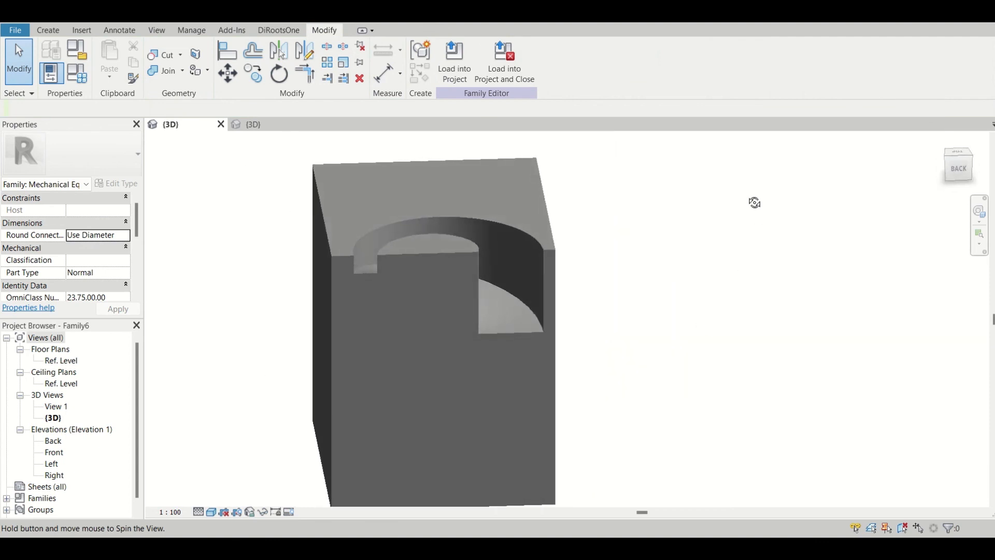